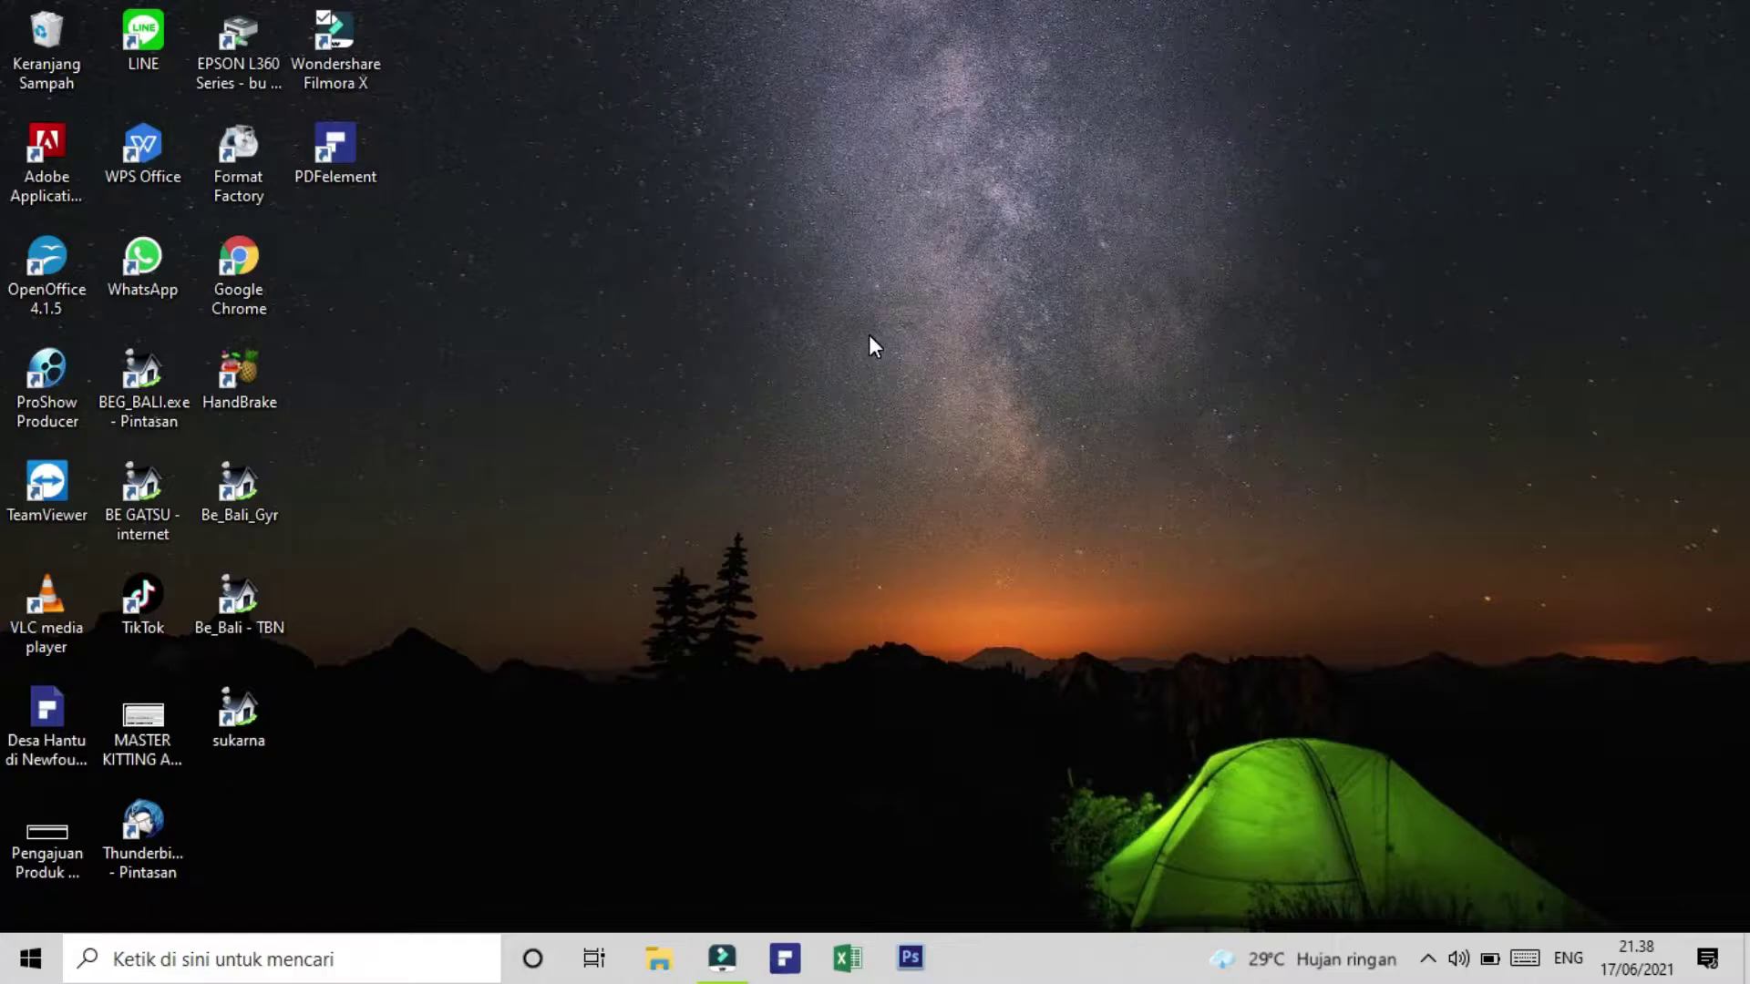
pyautogui.moveTo(335, 37); pyautogui.dragTo(820, 381)
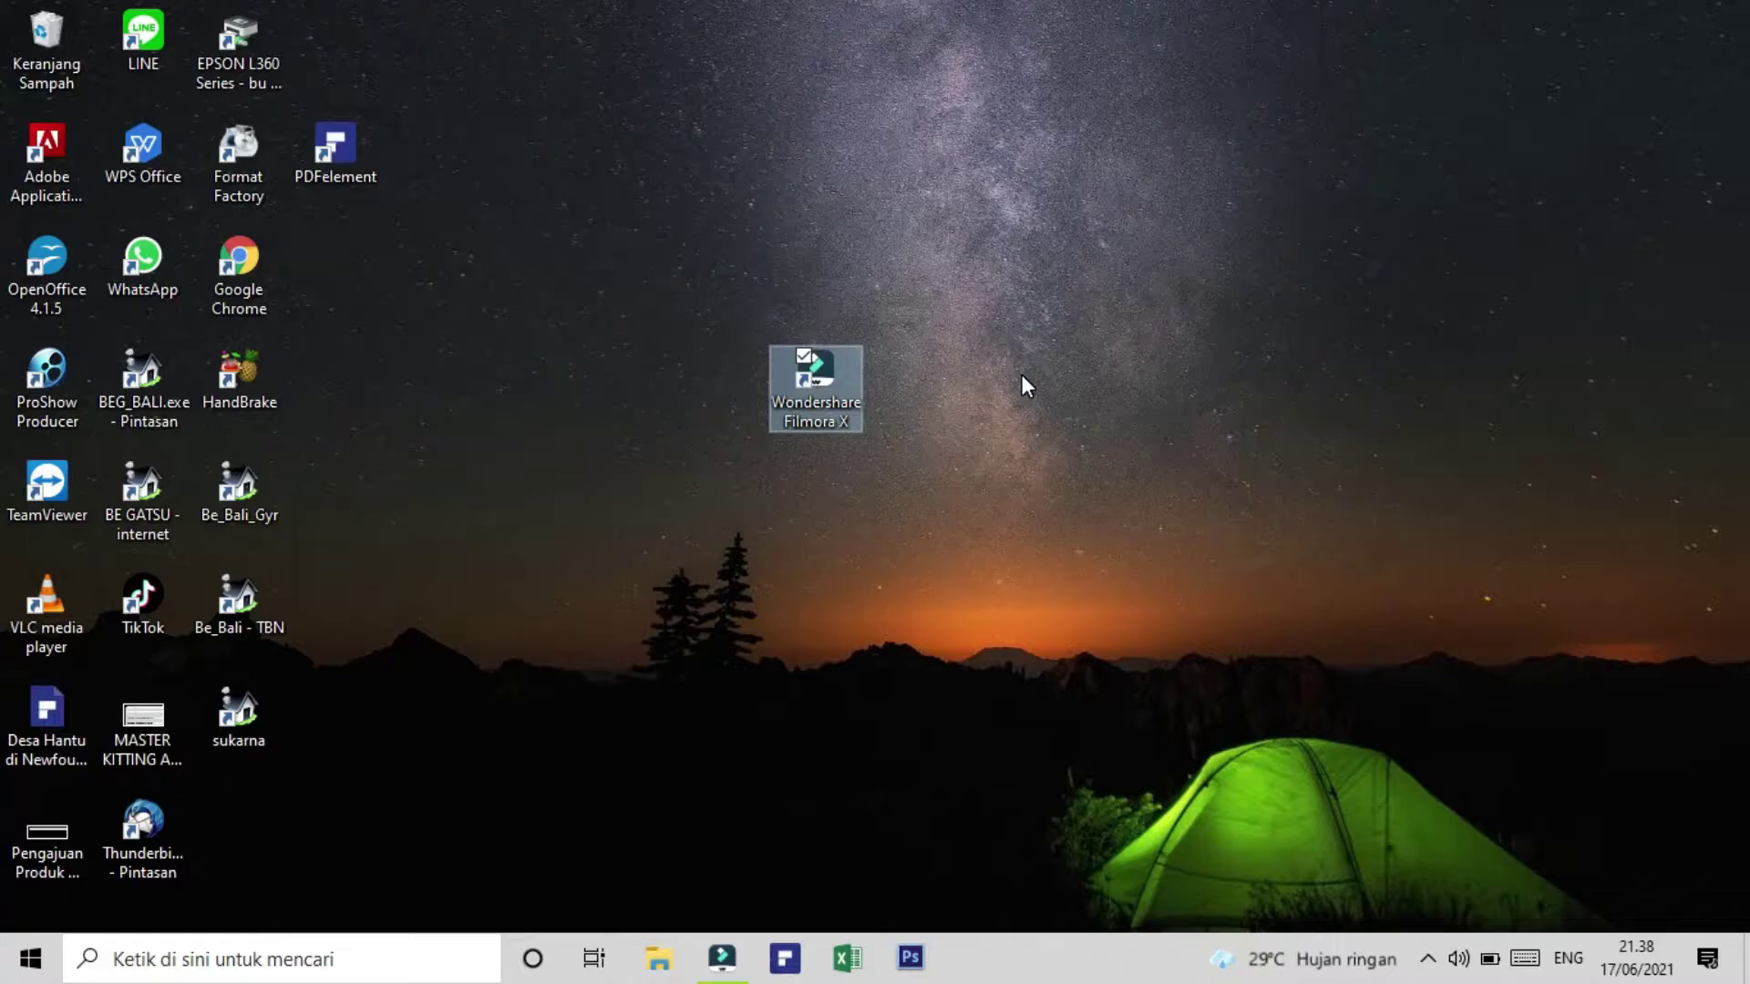
pyautogui.moveTo(823, 379); pyautogui.dragTo(352, 45)
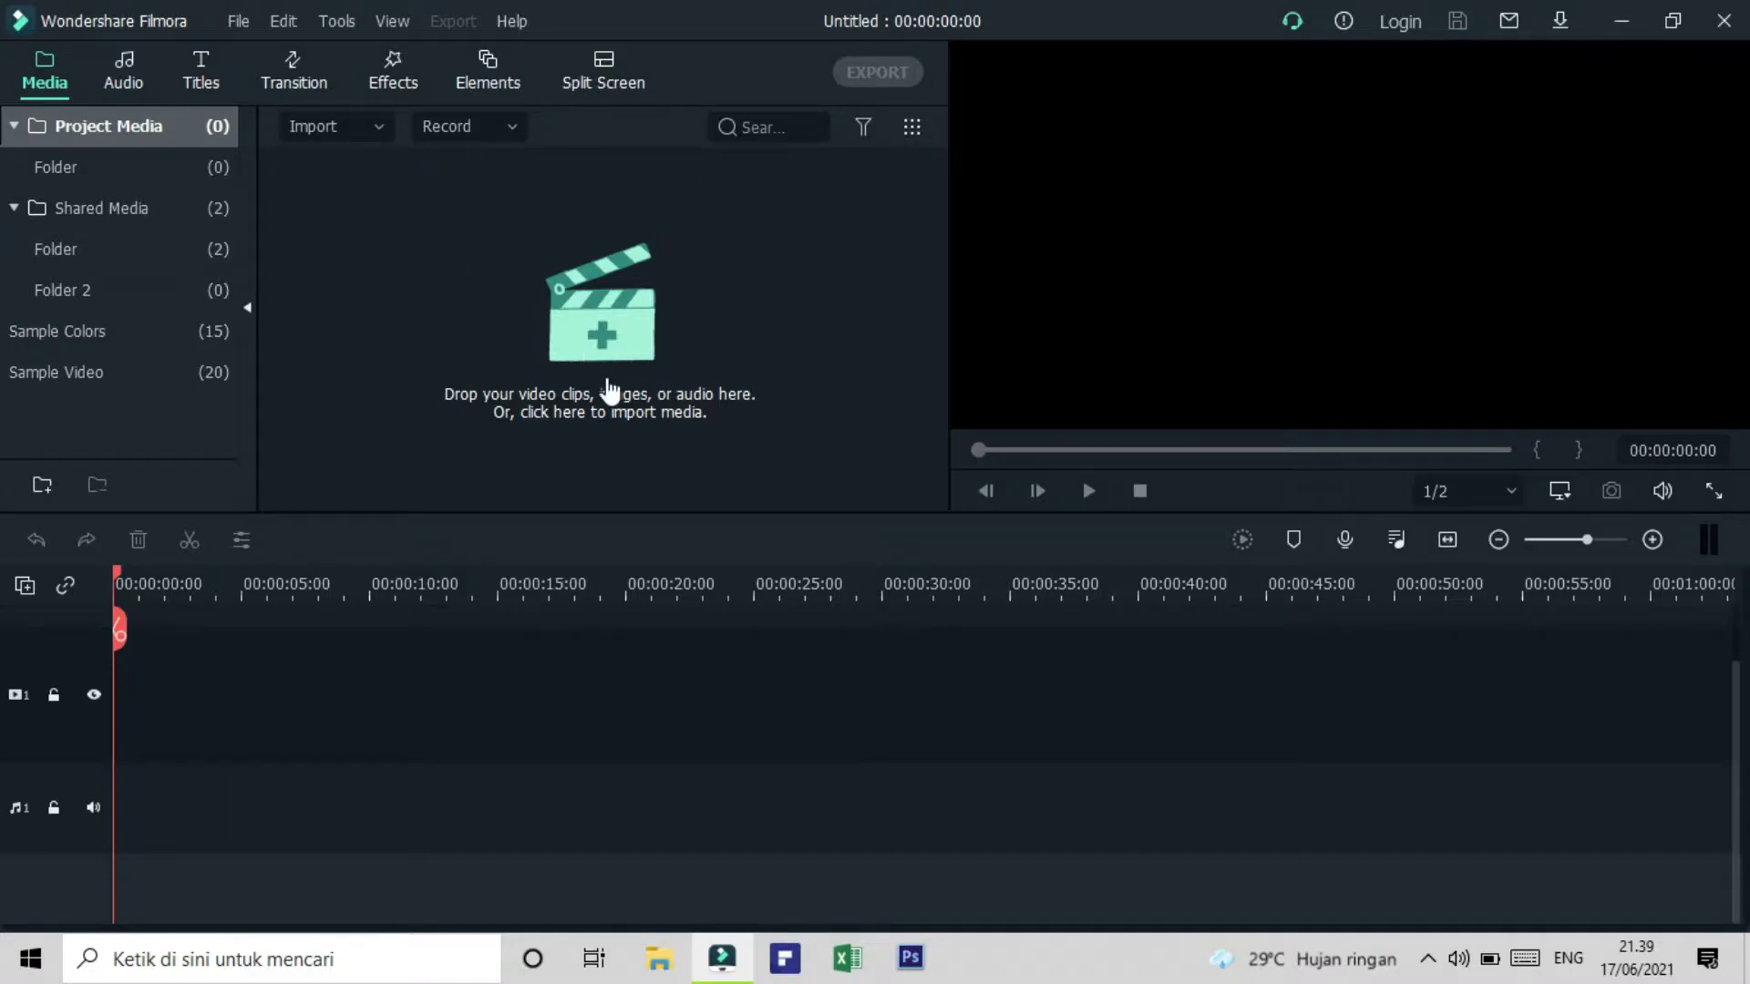
# Step: Import the screen recording VID_20210616_202033.mp4 from the Filmora Screen Record folder into the project media
pyautogui.click(309, 129)
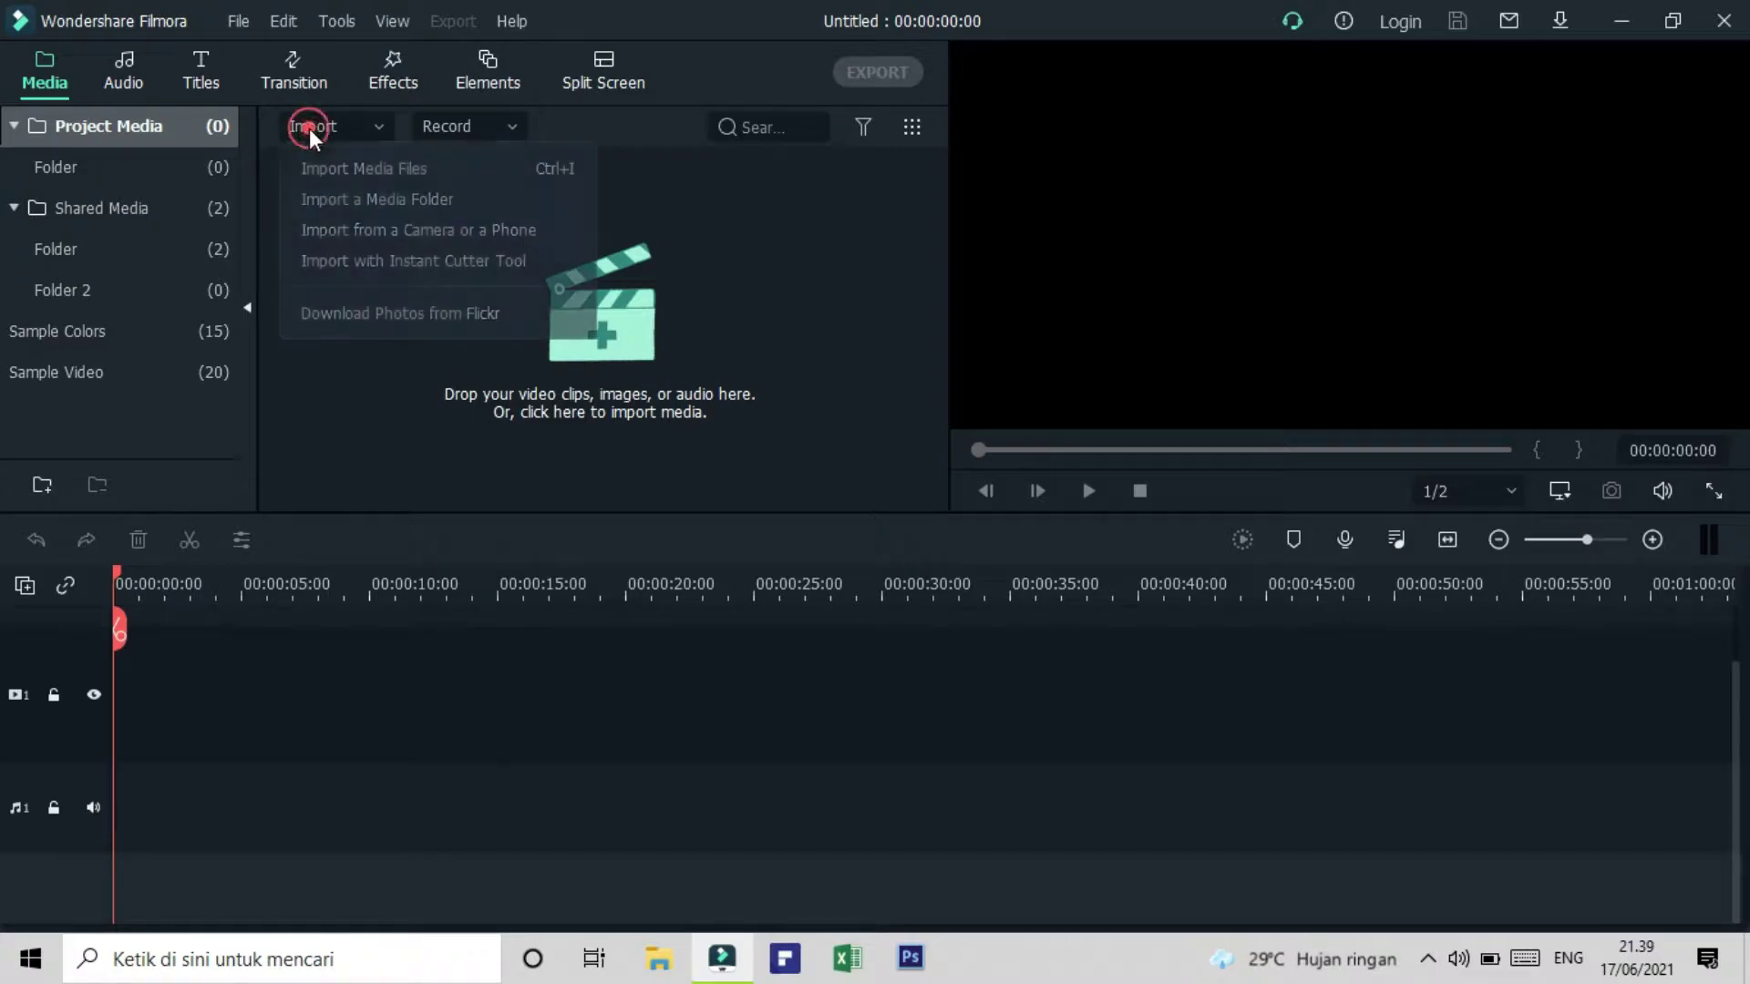
pyautogui.click(358, 166)
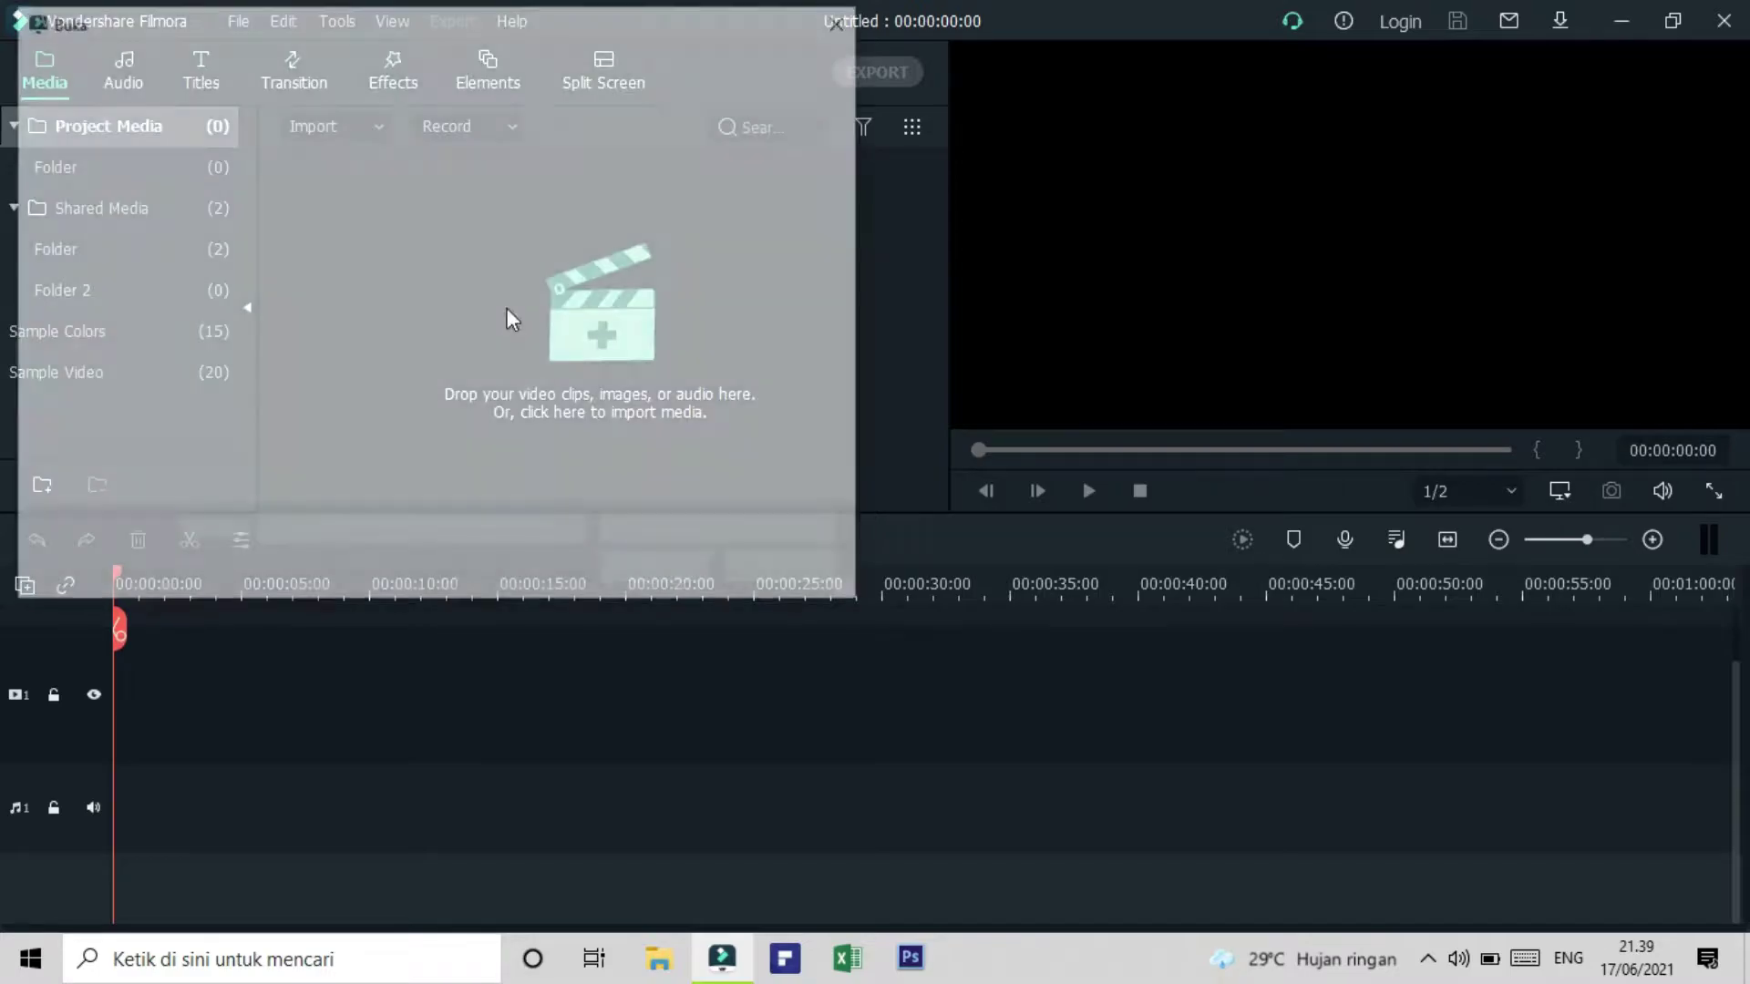
pyautogui.scroll(-6, 514, 316)
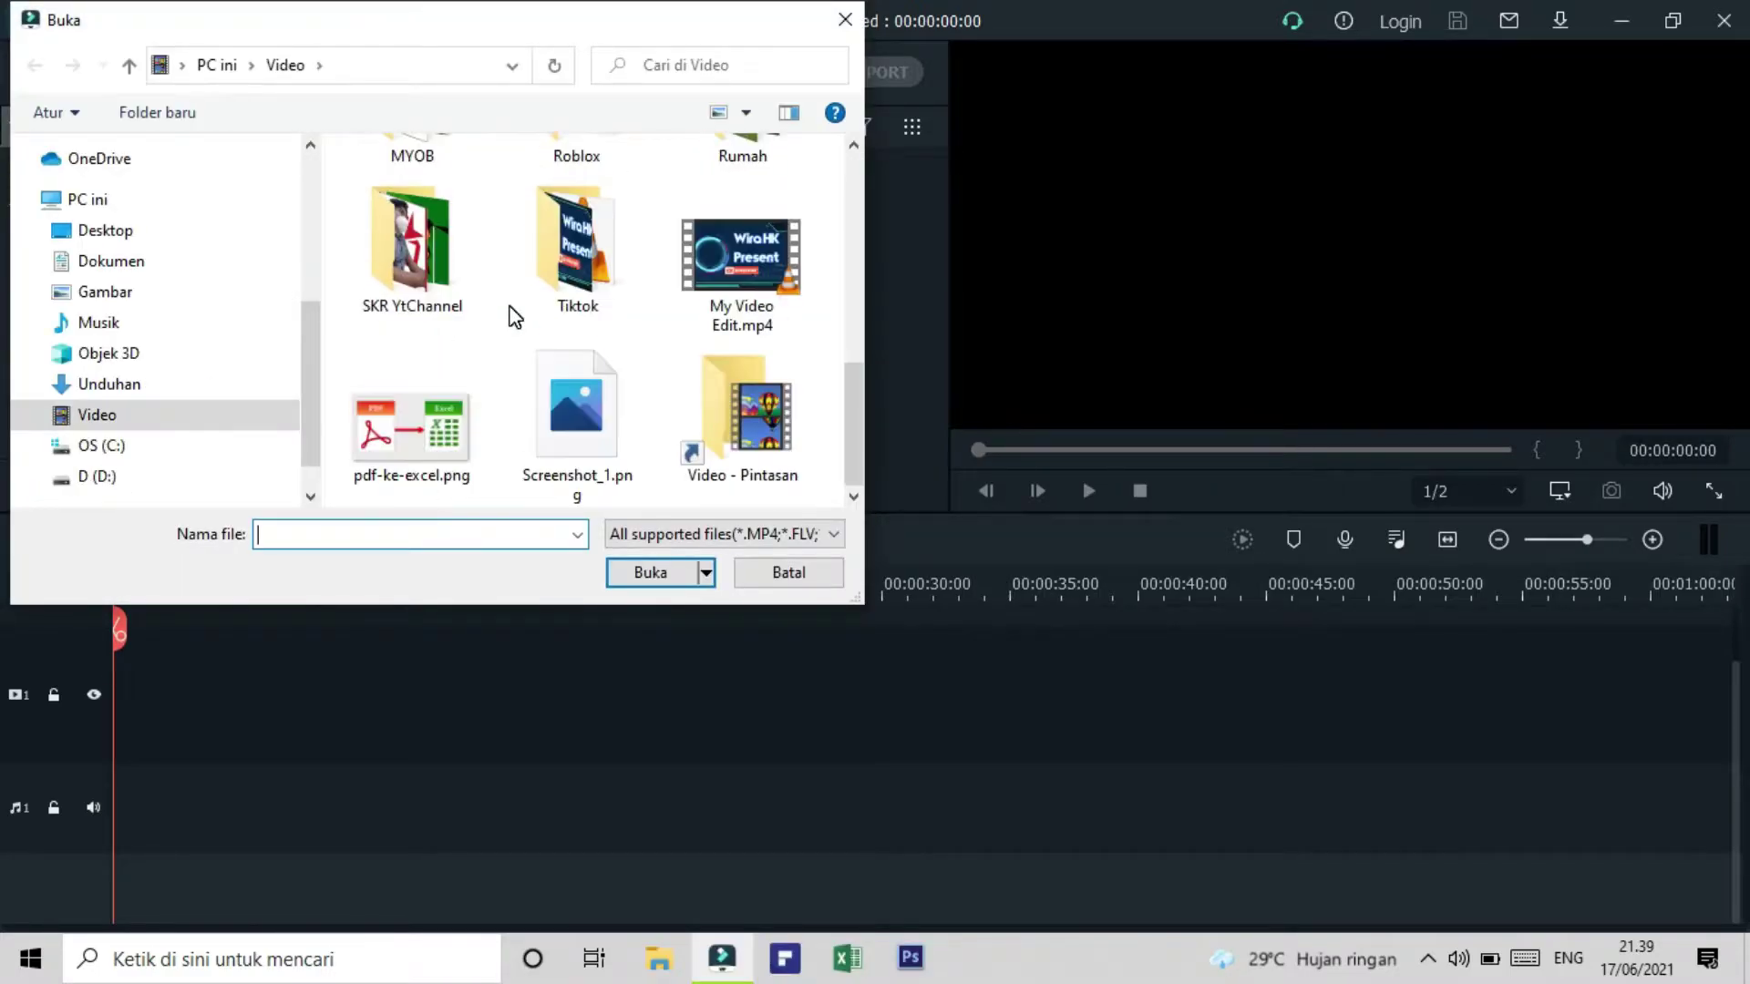
pyautogui.doubleClick(738, 347)
pyautogui.click(745, 228)
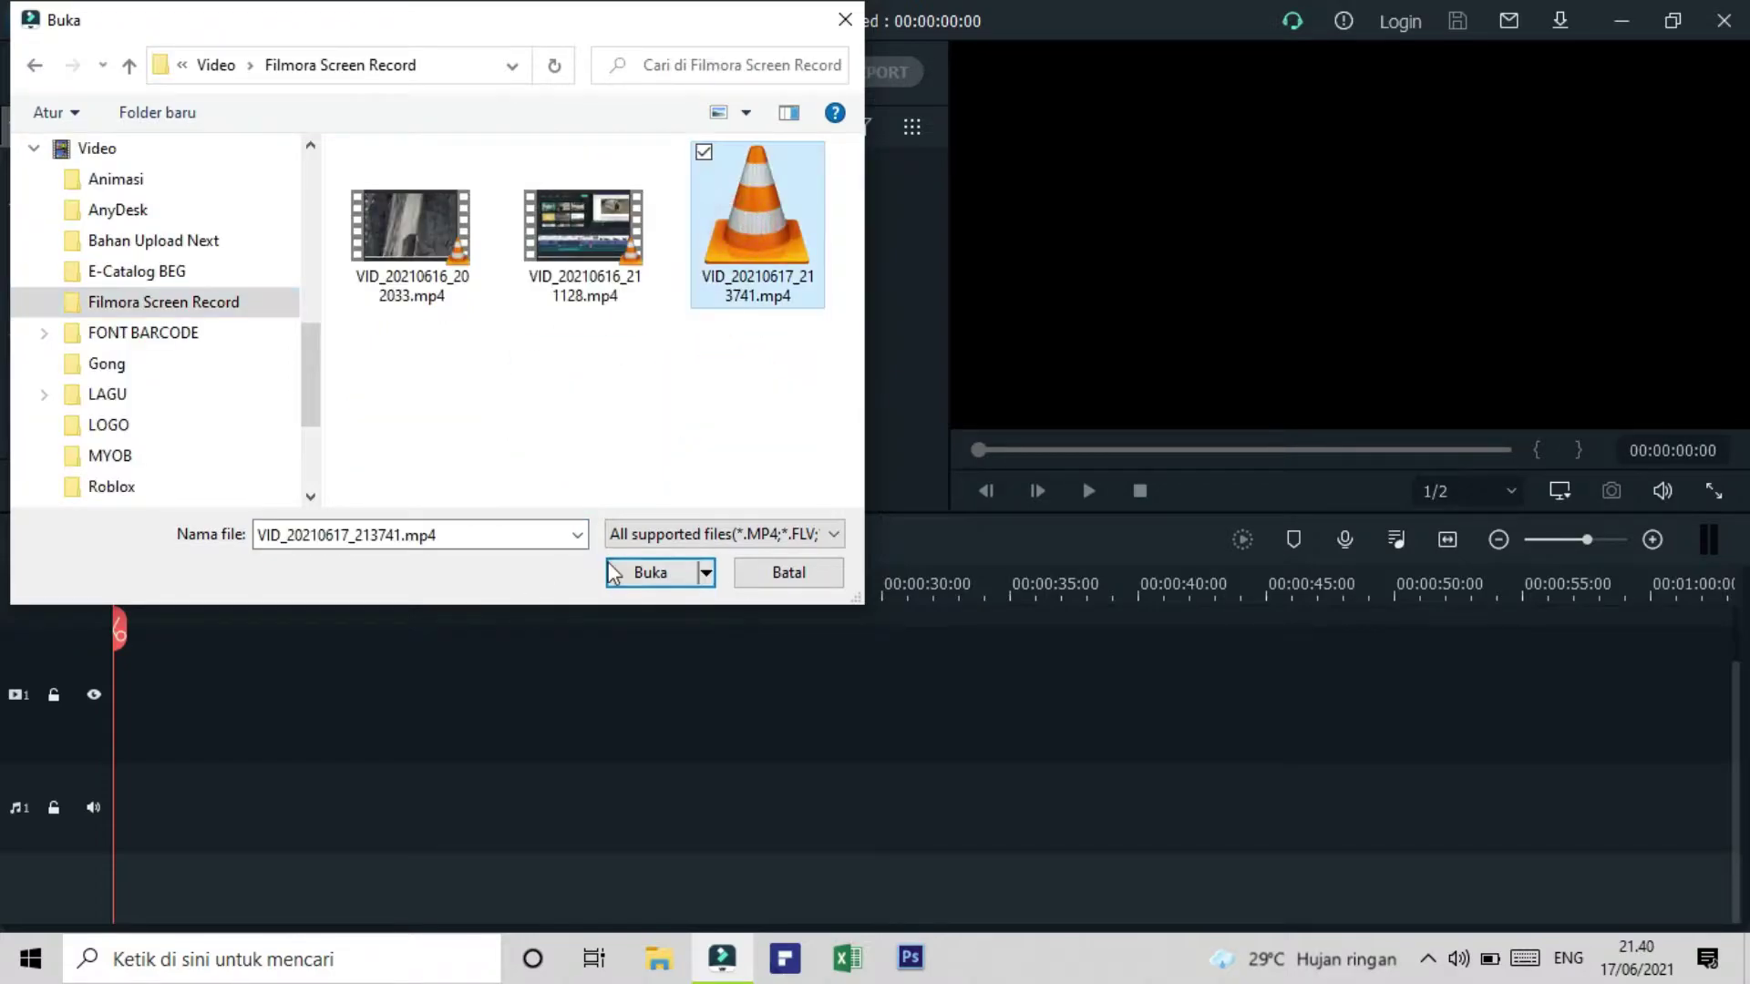
pyautogui.click(647, 572)
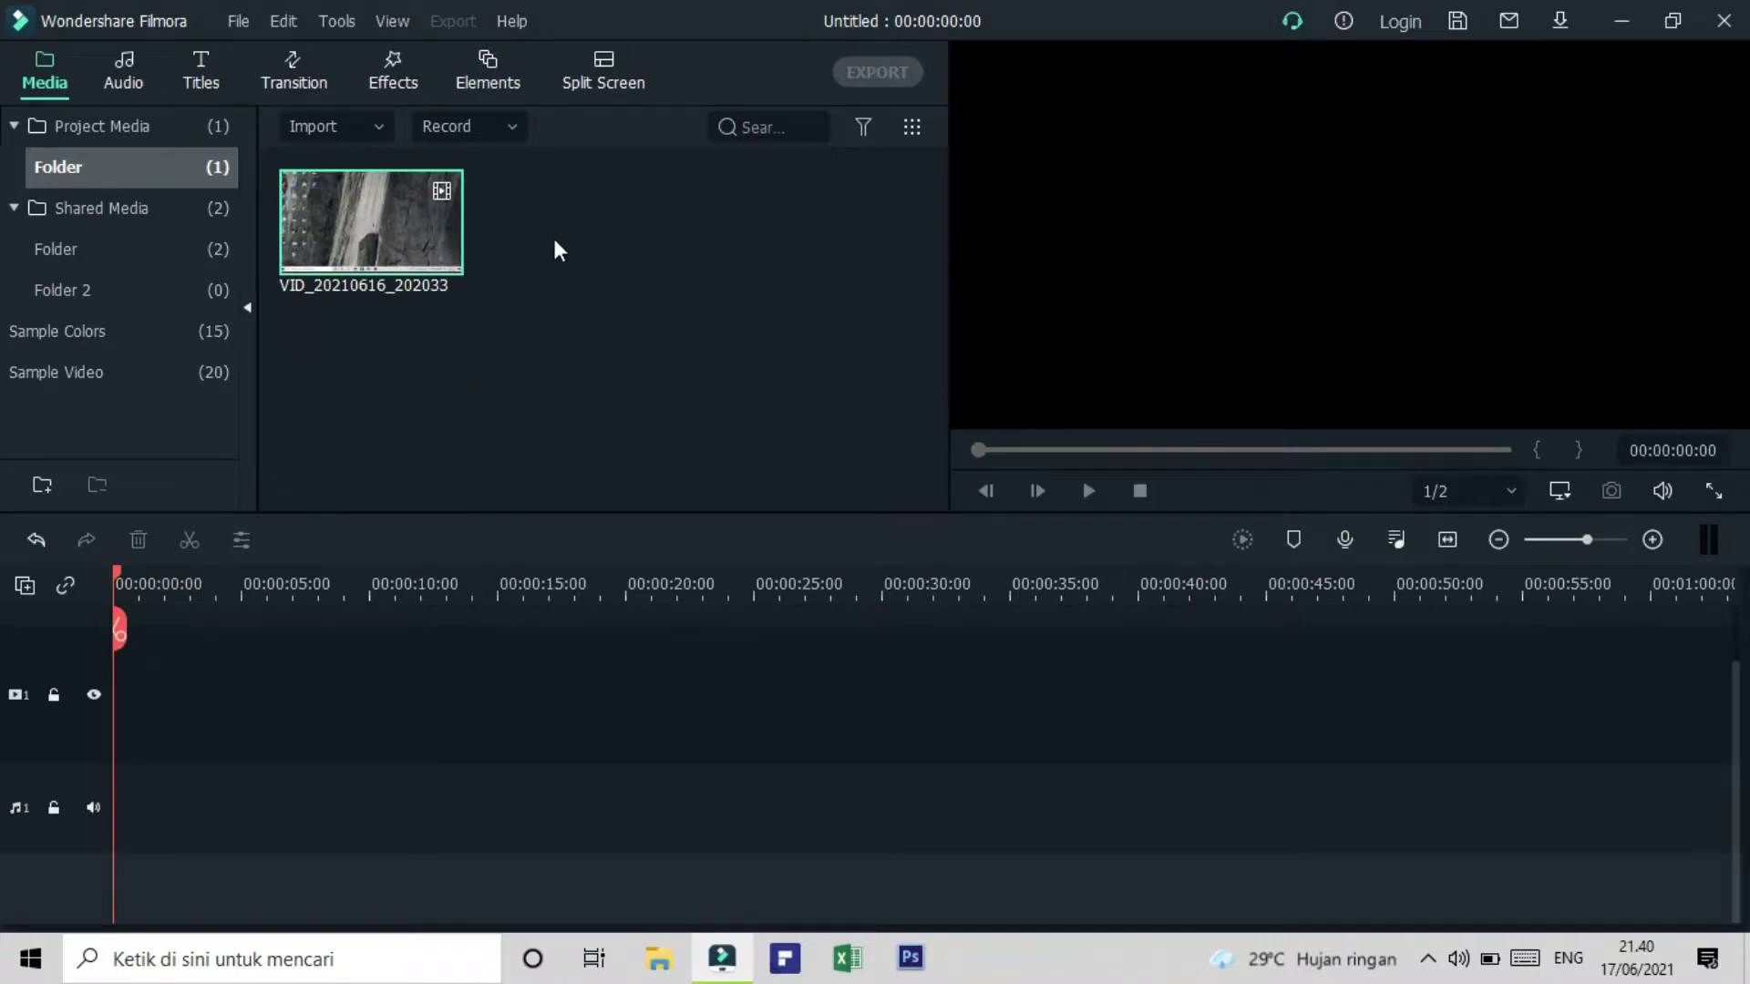
# Step: Place the VID_20210616_202033 clip at the start of video track 1, keeping the project settings of 1920 x 1080 25fps
pyautogui.moveTo(333, 219)
pyautogui.moveTo(385, 230); pyautogui.dragTo(118, 789)
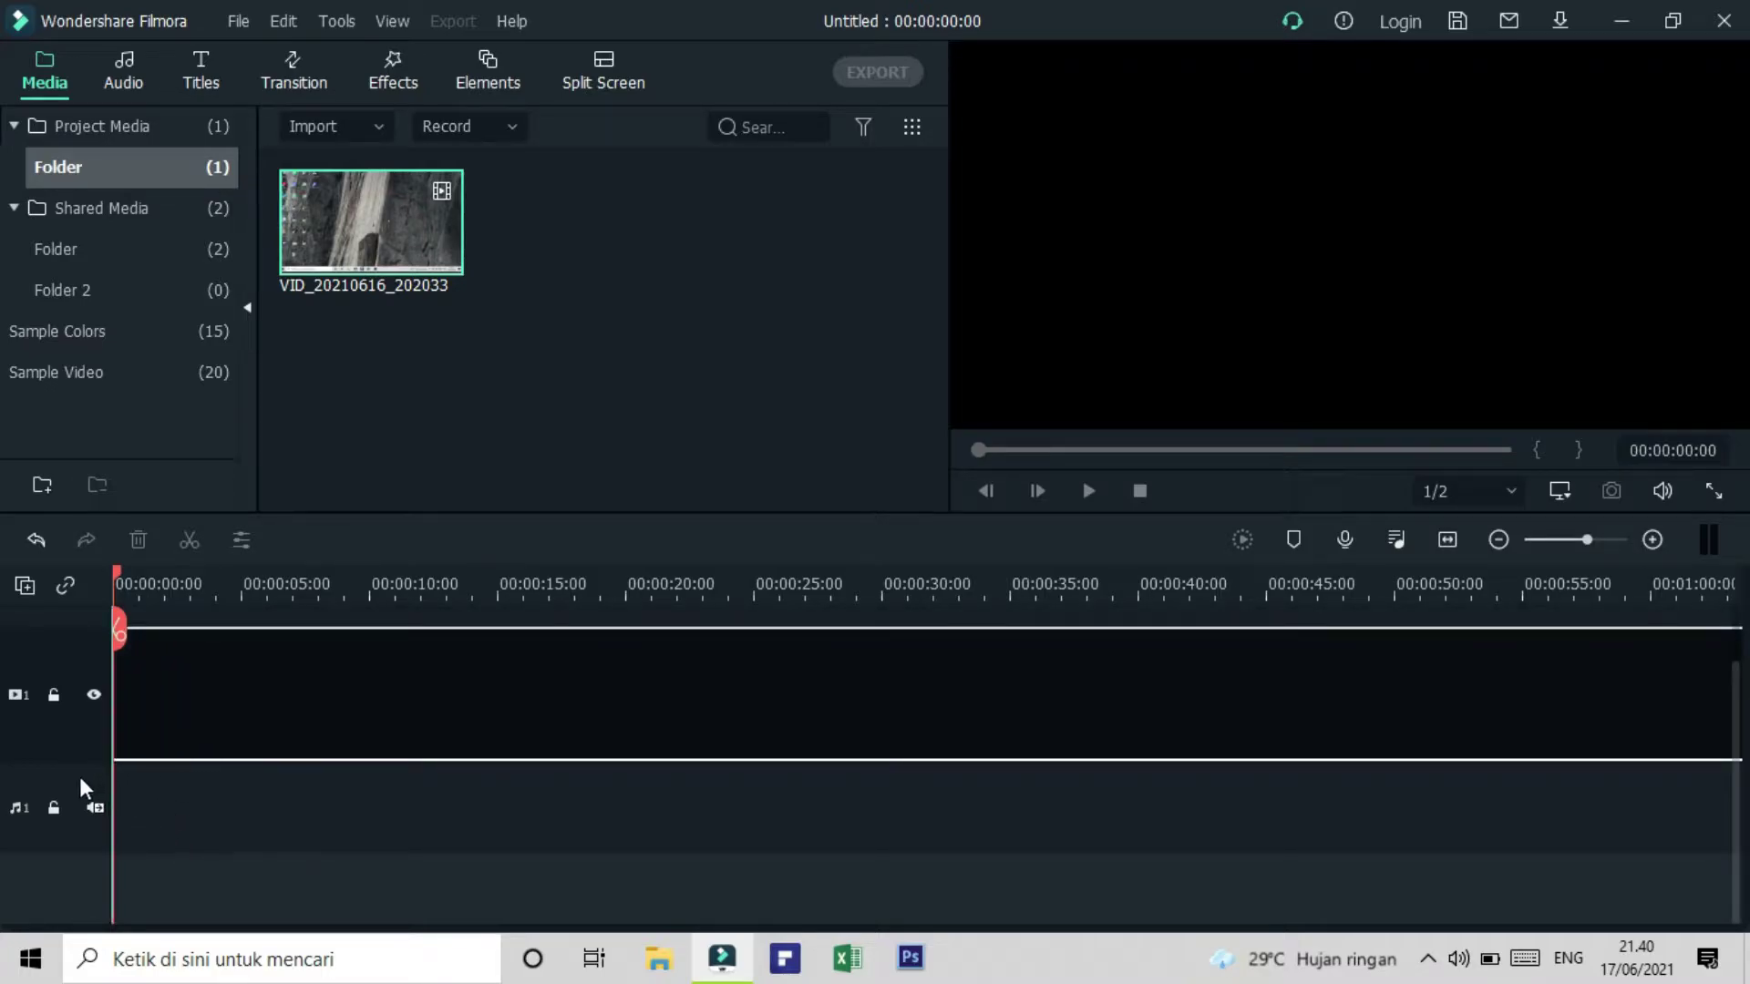
pyautogui.moveTo(117, 721); pyautogui.dragTo(117, 722)
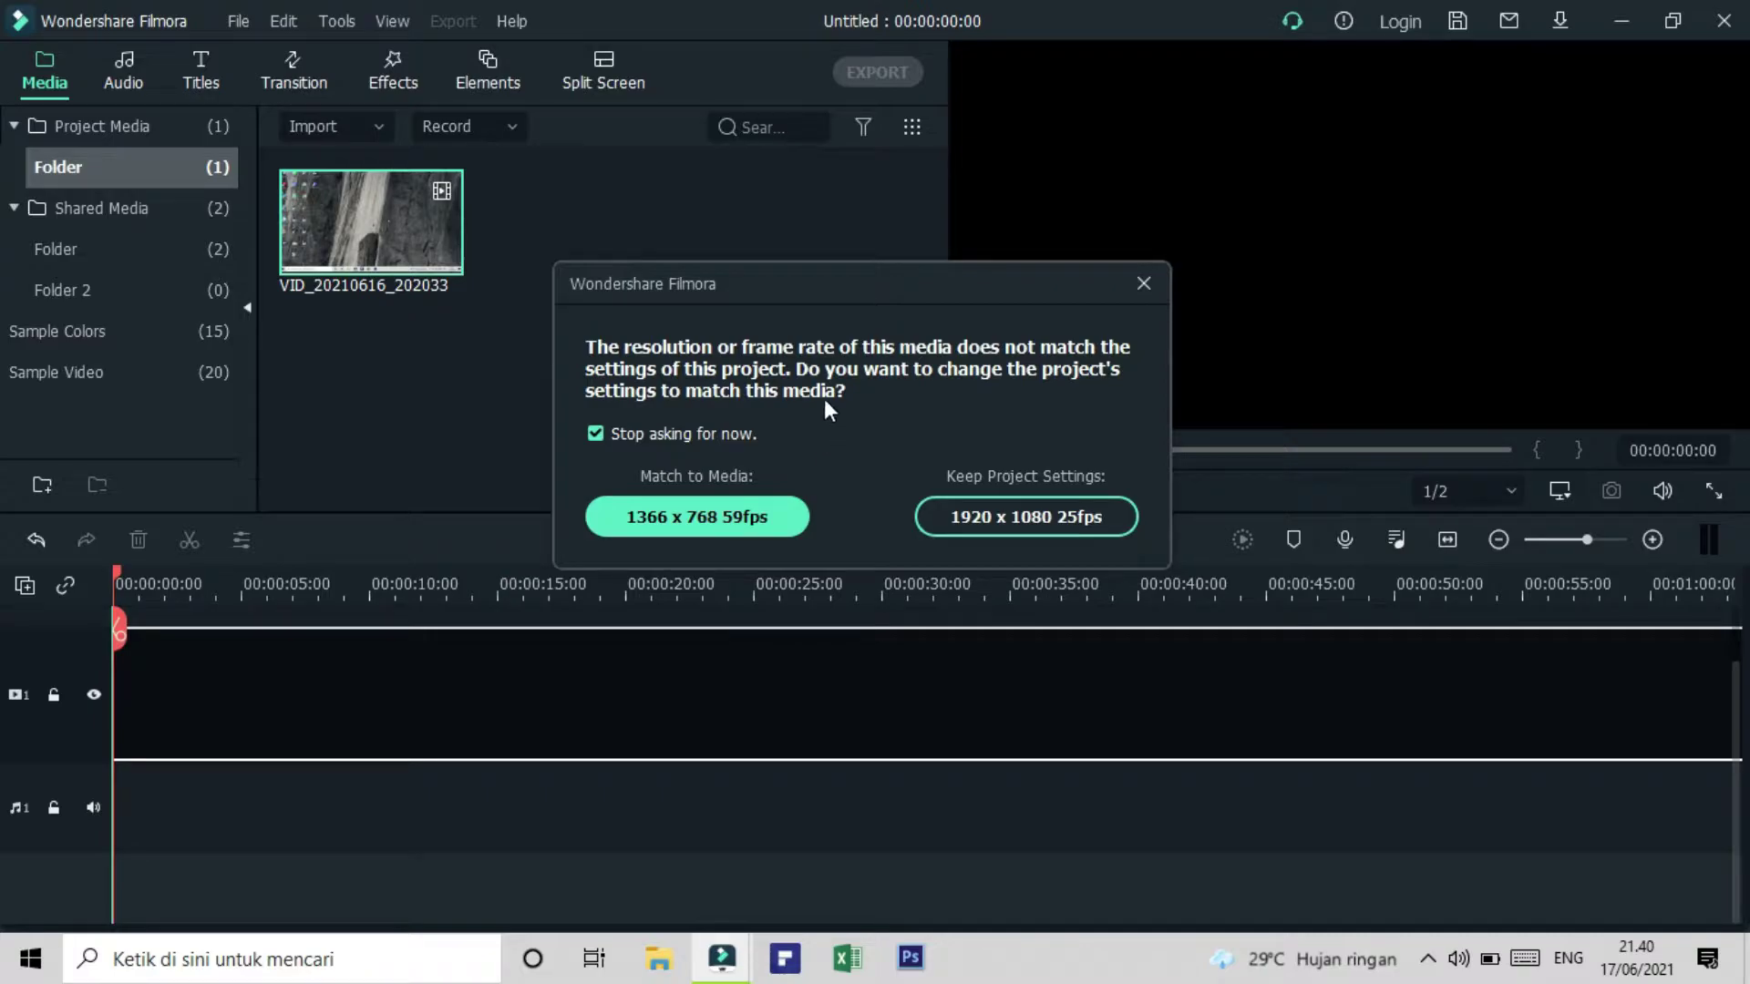
pyautogui.click(1043, 514)
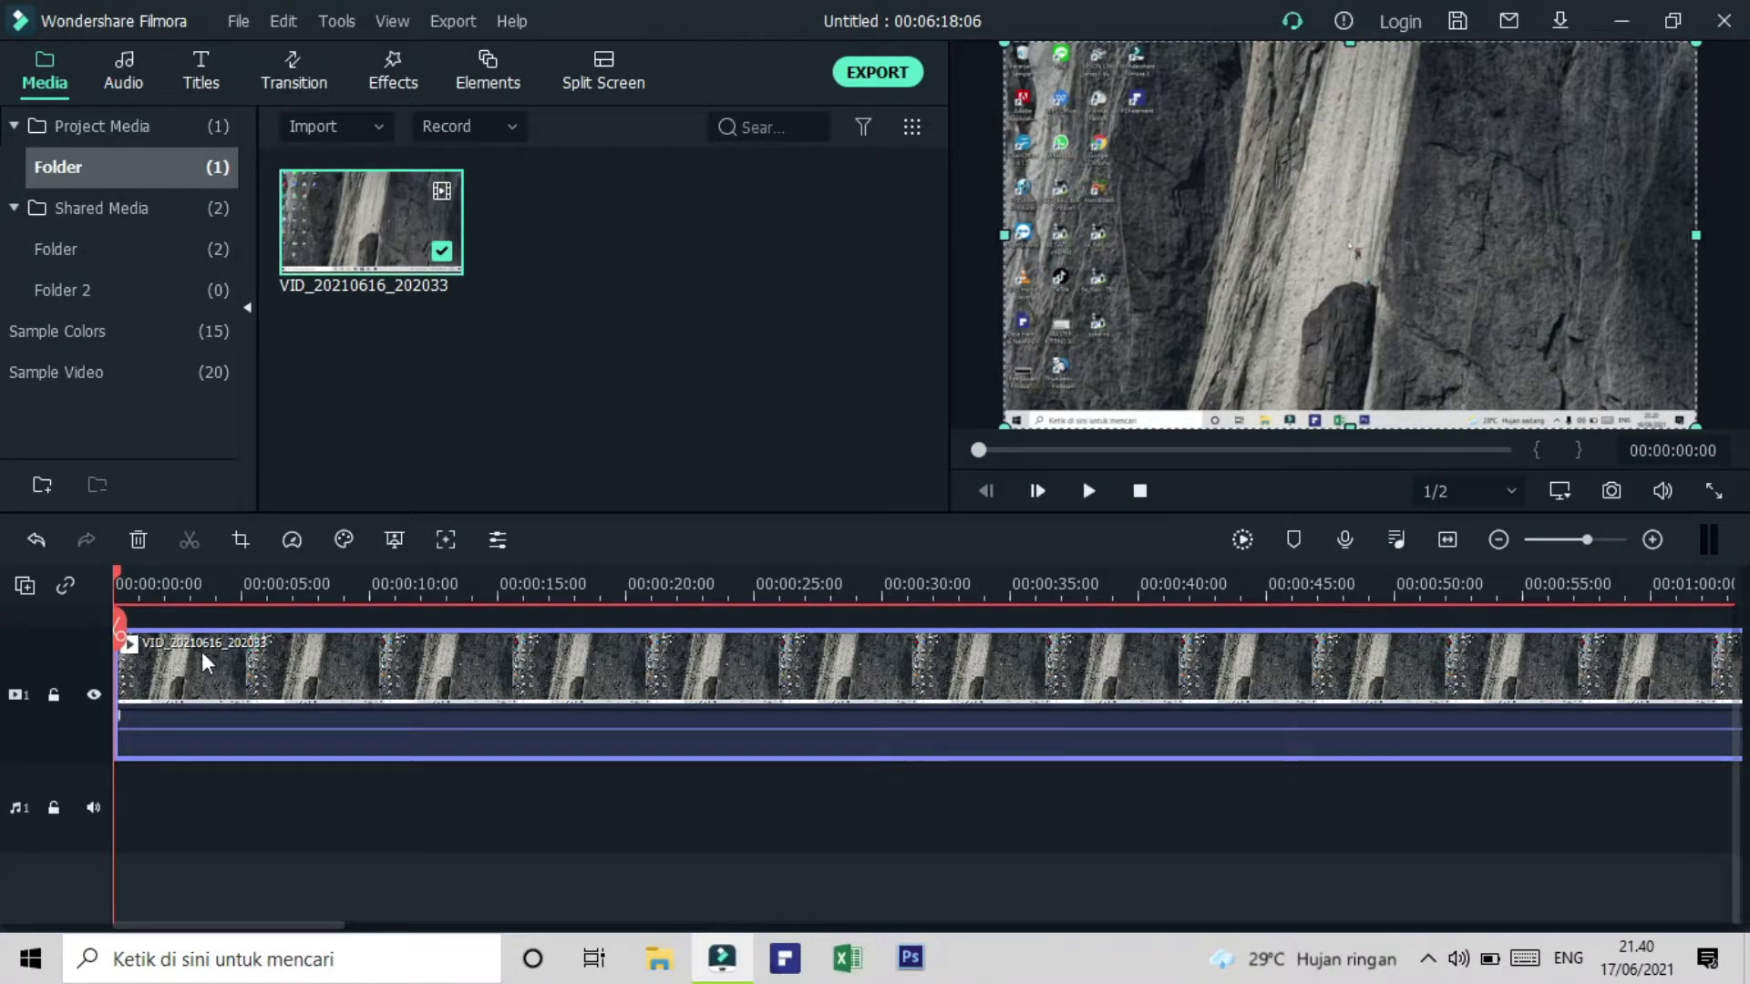
# Step: Raise the timeline clip's volume to about 0, enable background noise removal, and play the result
pyautogui.moveTo(118, 643); pyautogui.dragTo(274, 650)
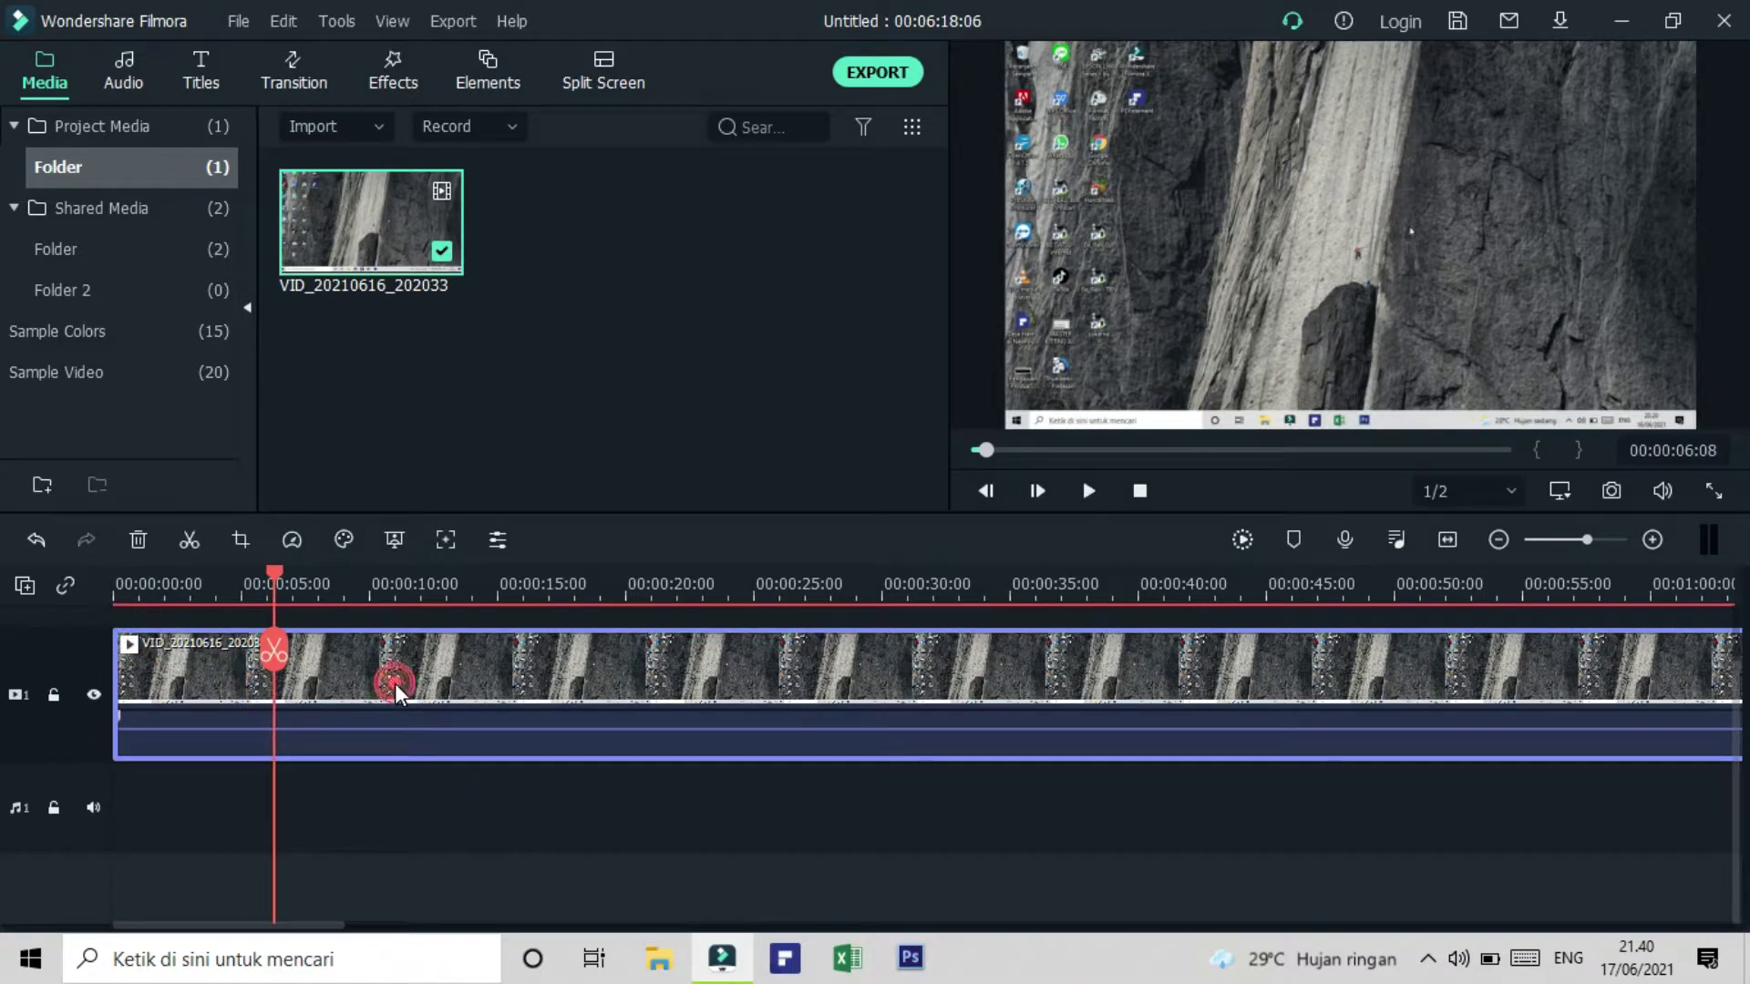
pyautogui.doubleClick(589, 656)
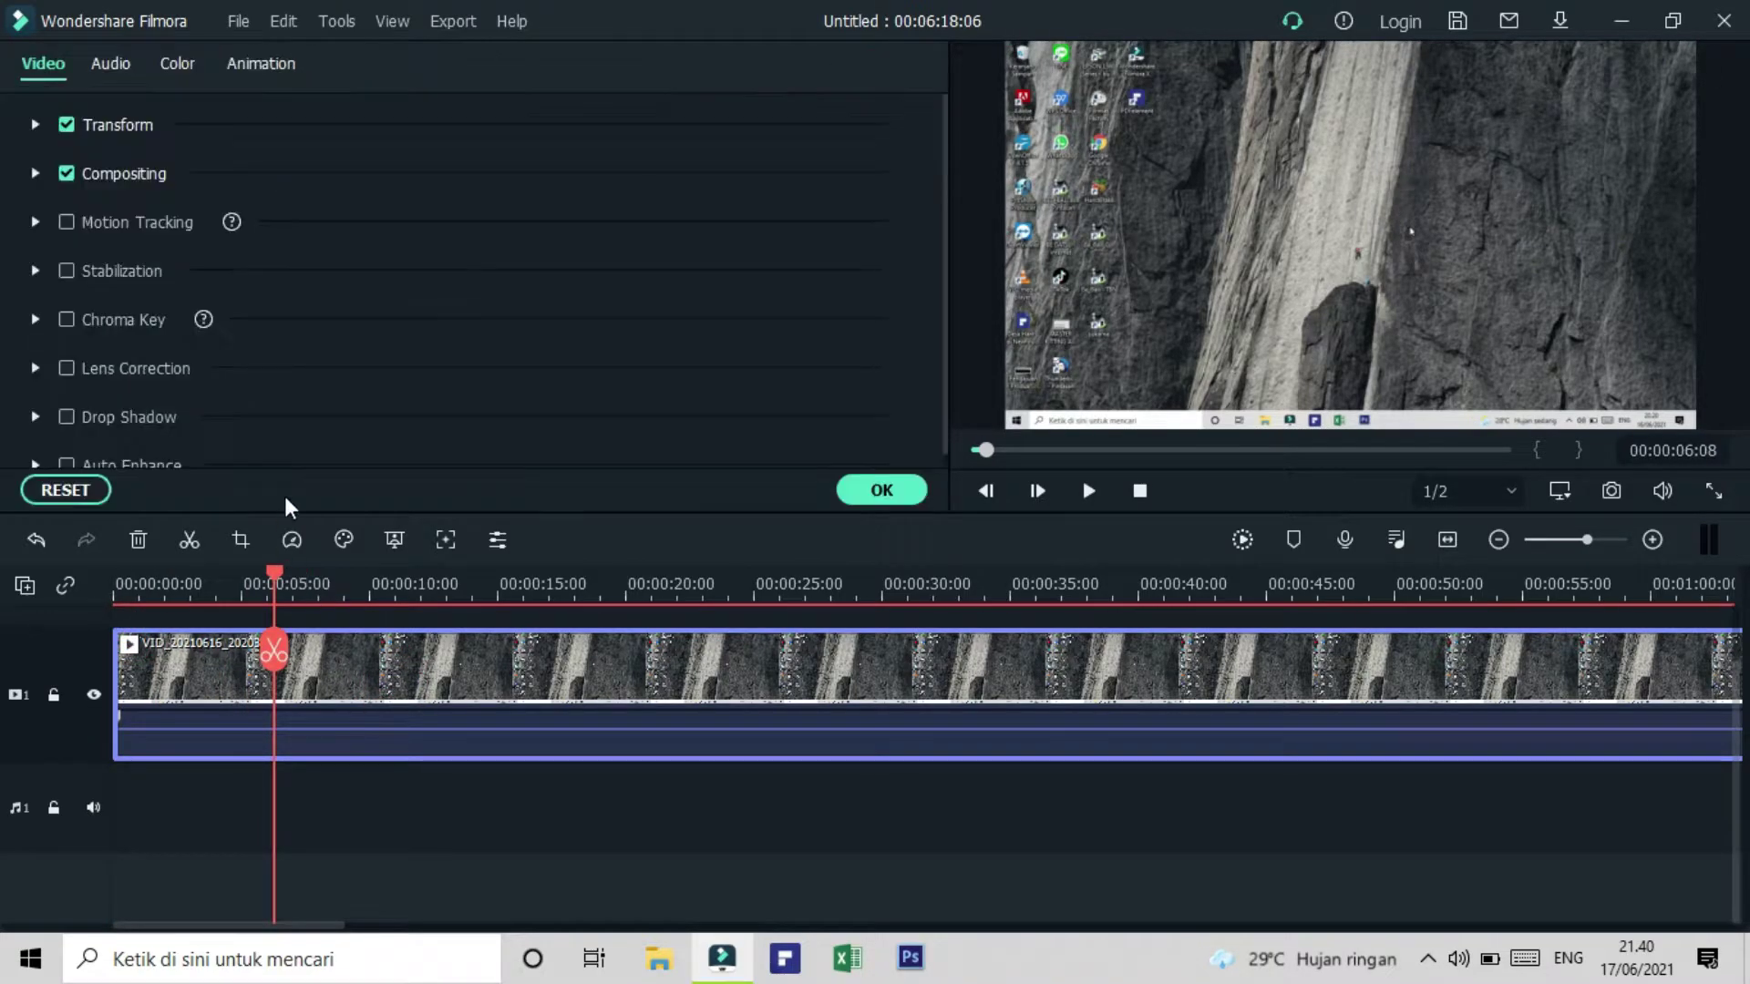
pyautogui.click(98, 63)
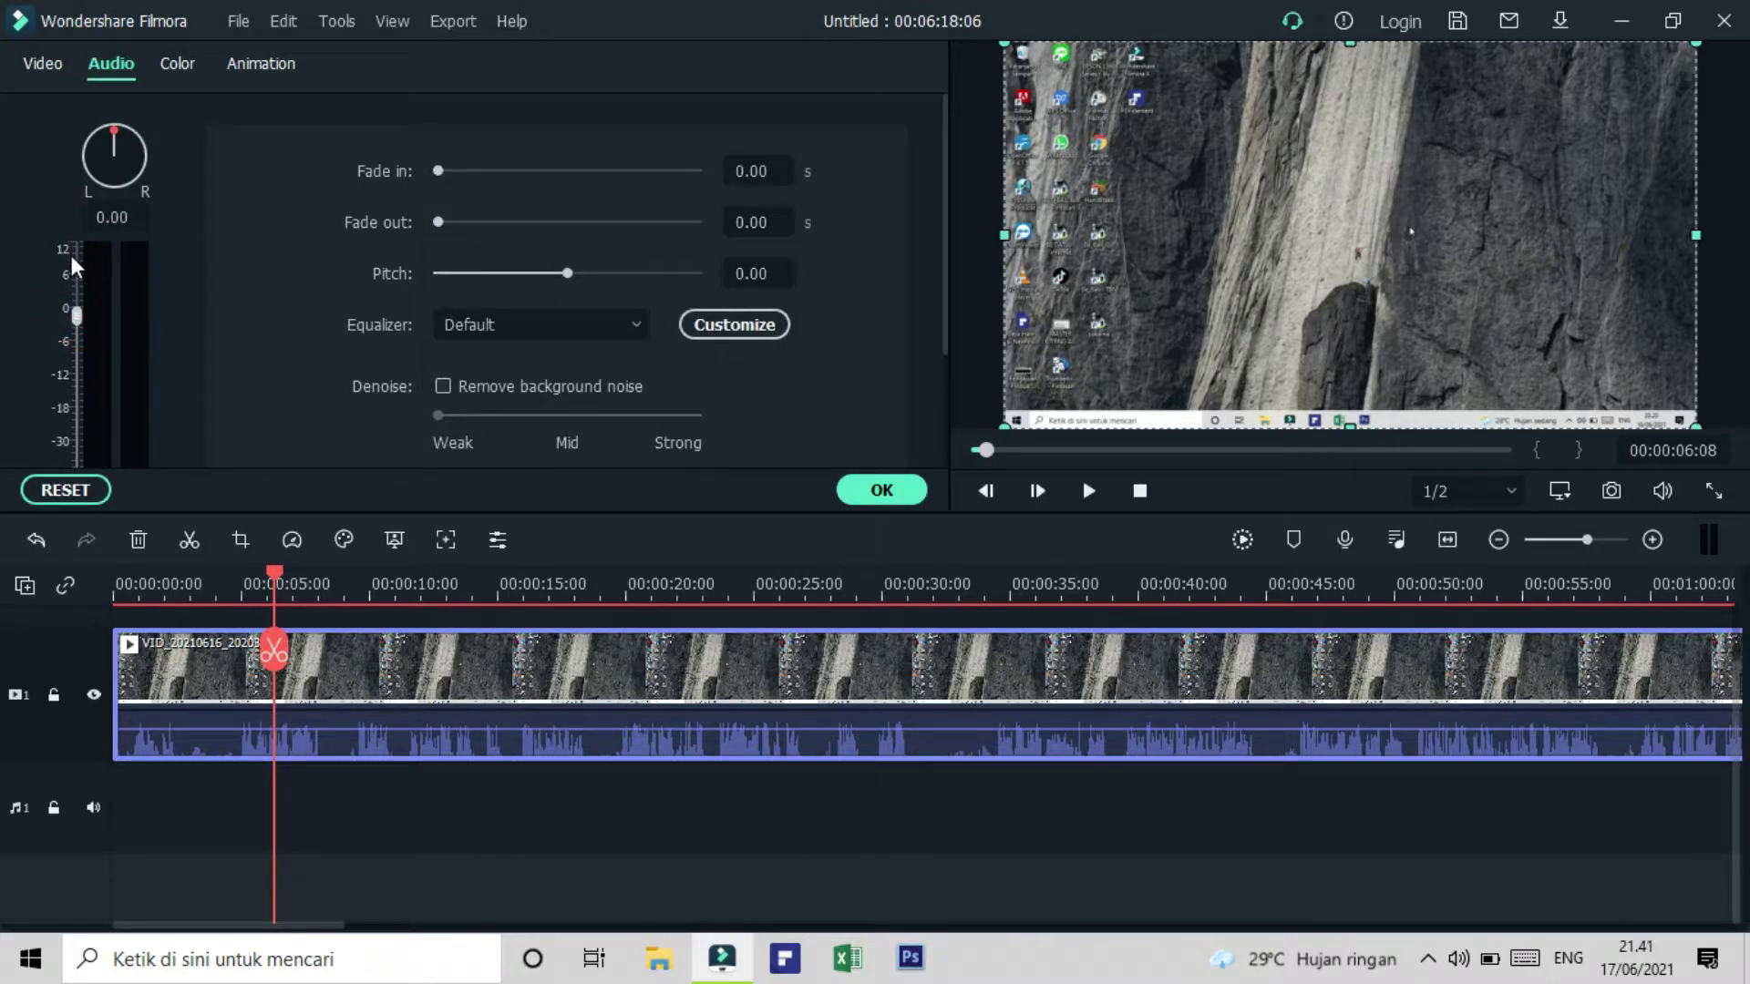
pyautogui.moveTo(73, 315)
pyautogui.mouseDown()
pyautogui.moveTo(73, 226)
pyautogui.moveTo(85, 341)
pyautogui.moveTo(79, 308)
pyautogui.mouseUp()
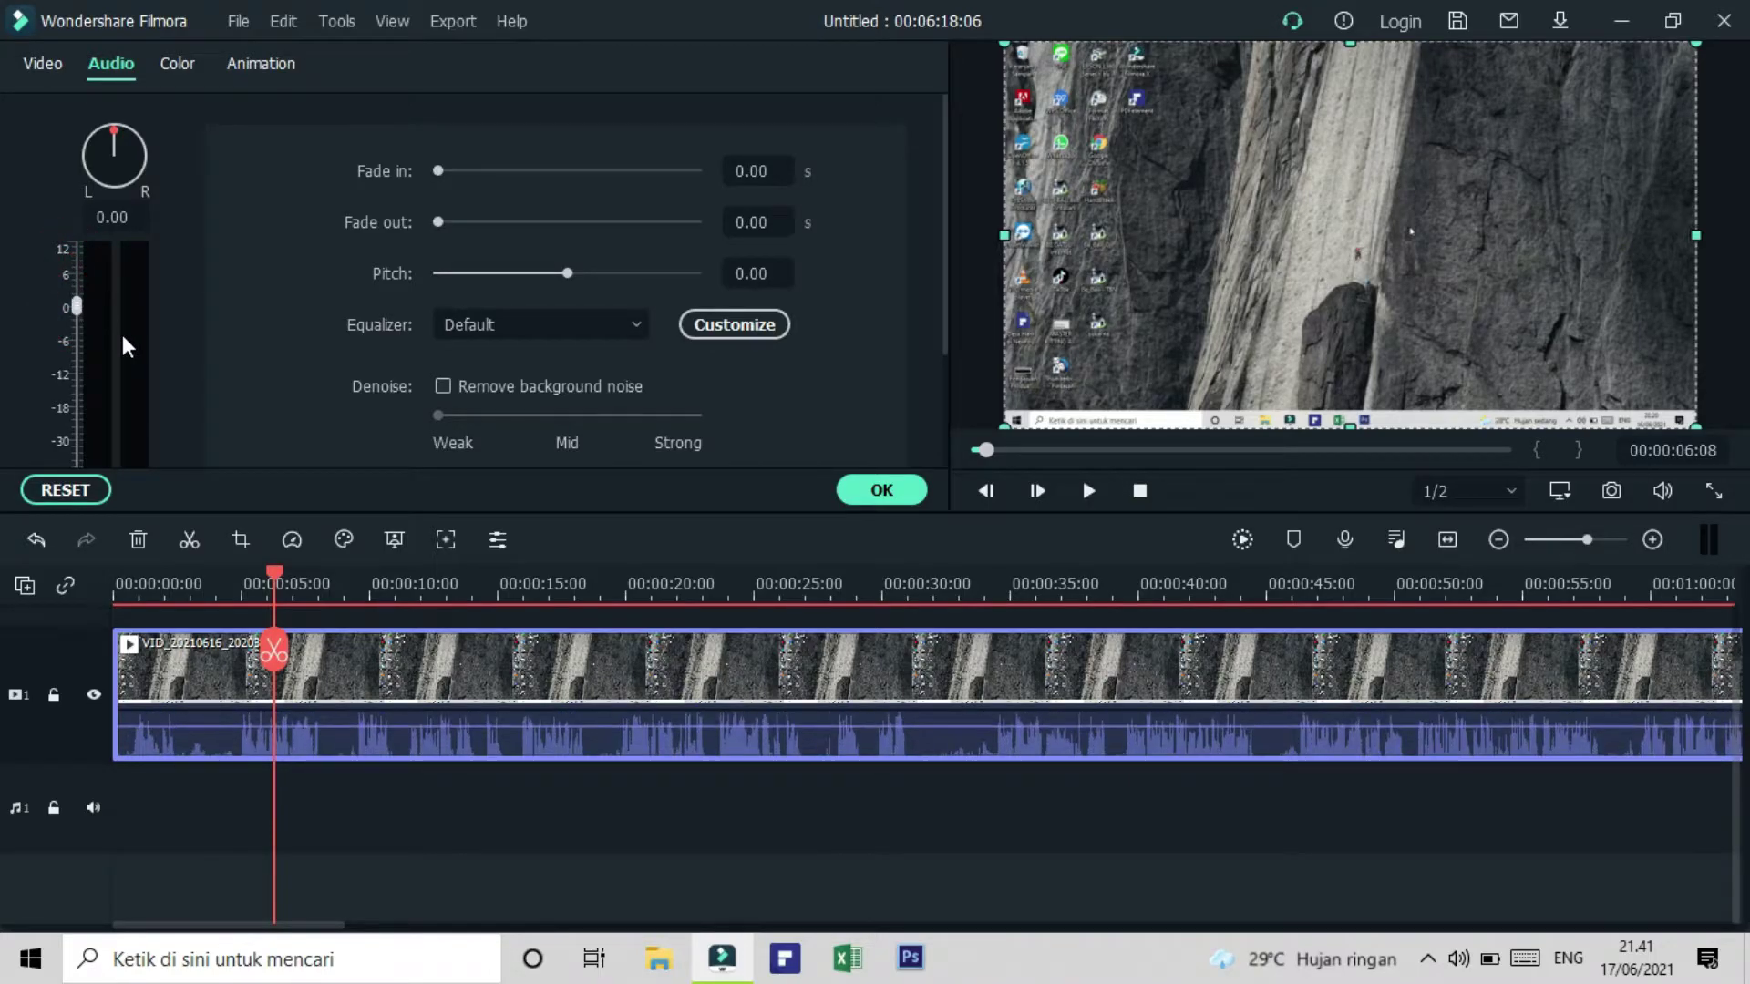
pyautogui.click(443, 387)
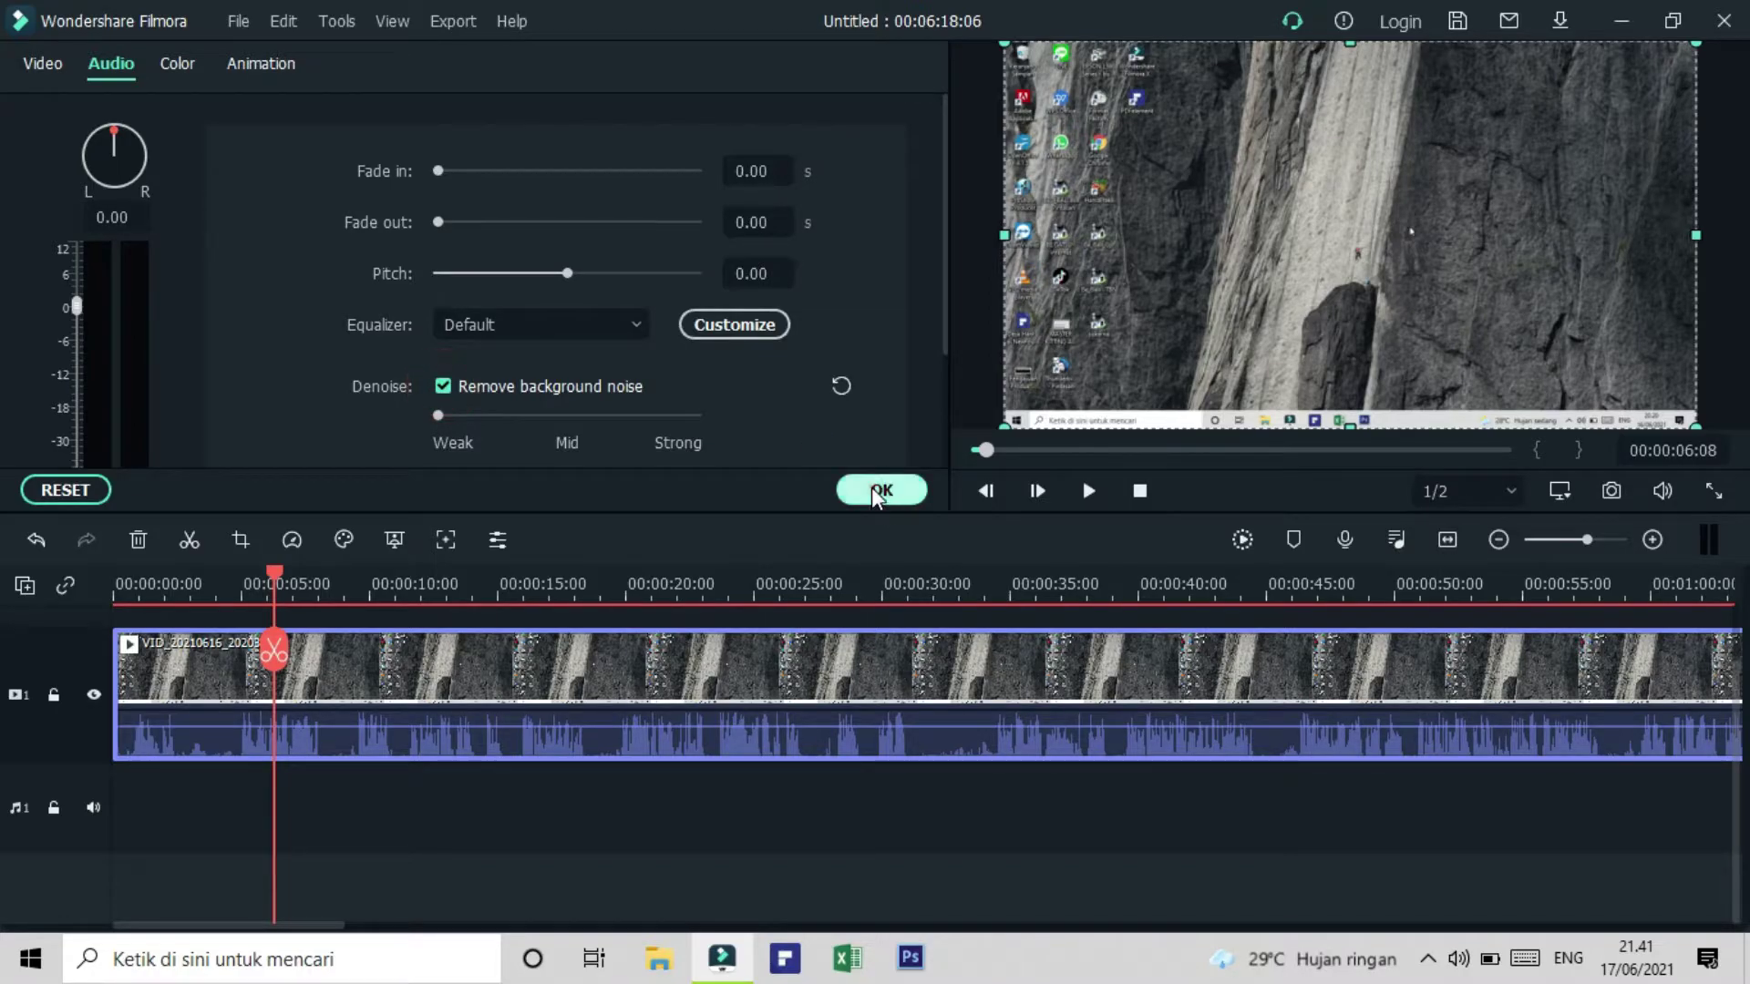
pyautogui.click(881, 490)
pyautogui.click(1088, 492)
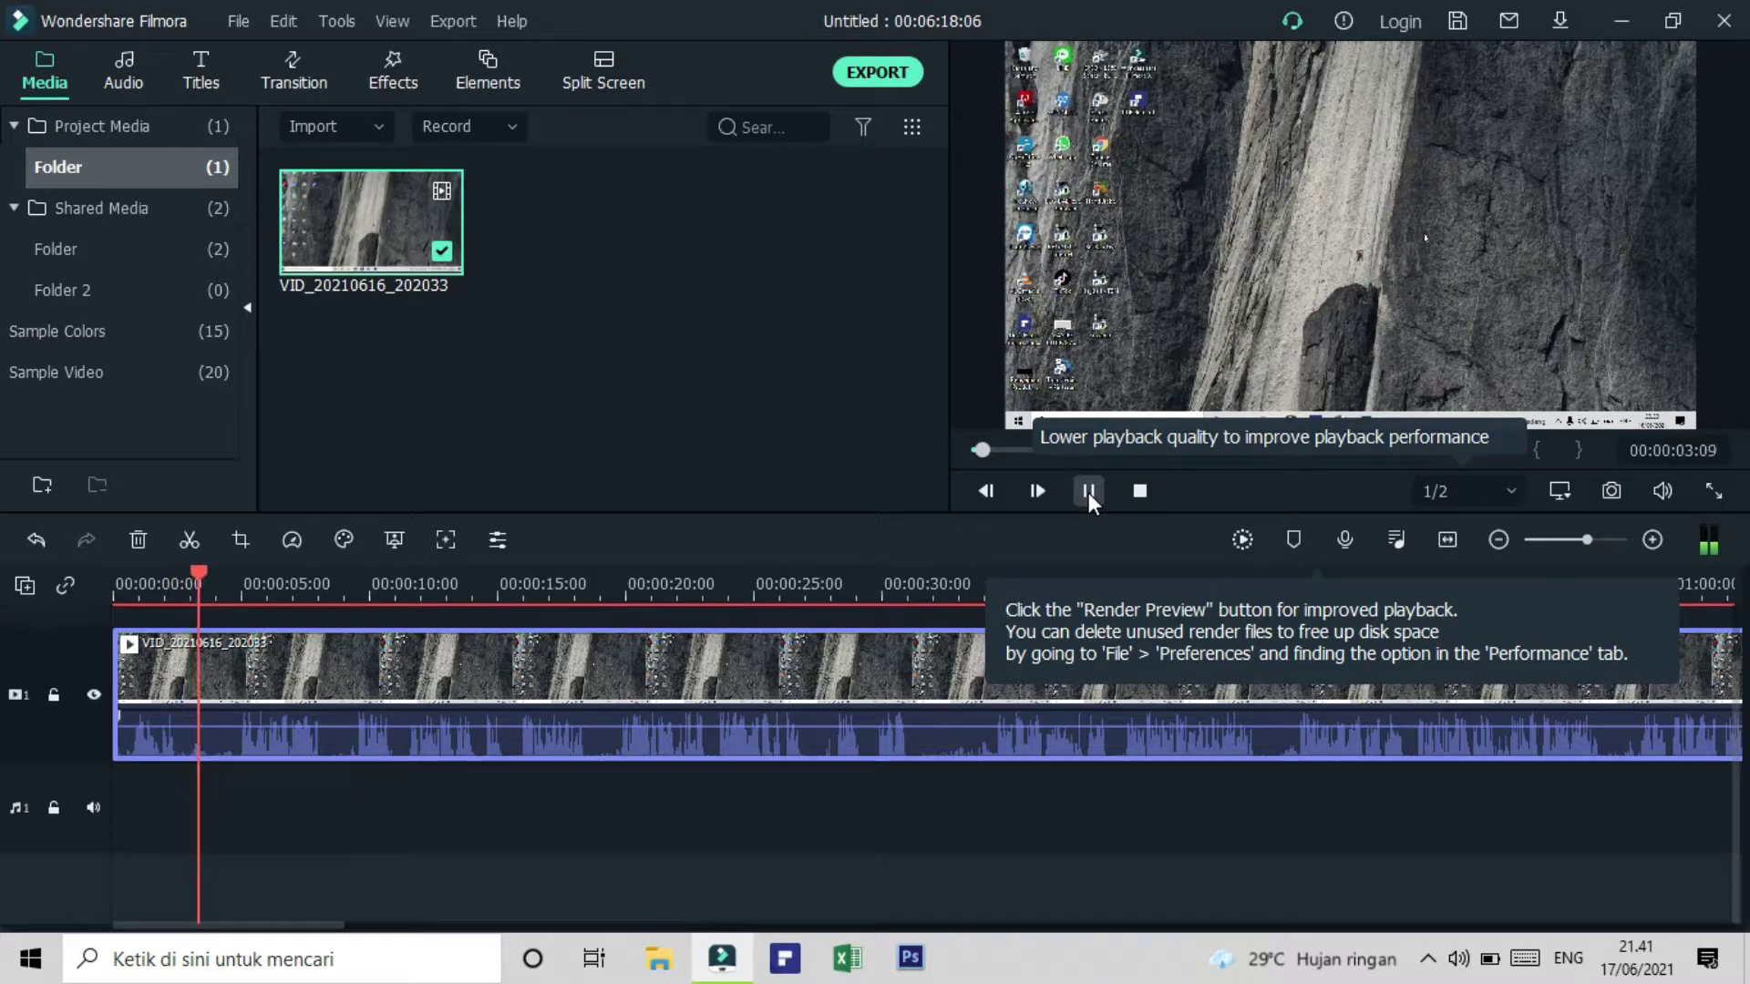
# Step: Split the recording at 00:00:08:06 and 00:00:09:06 and delete the segment between the two cuts
pyautogui.click(394, 583)
pyautogui.moveTo(395, 583); pyautogui.dragTo(323, 656)
pyautogui.click(187, 541)
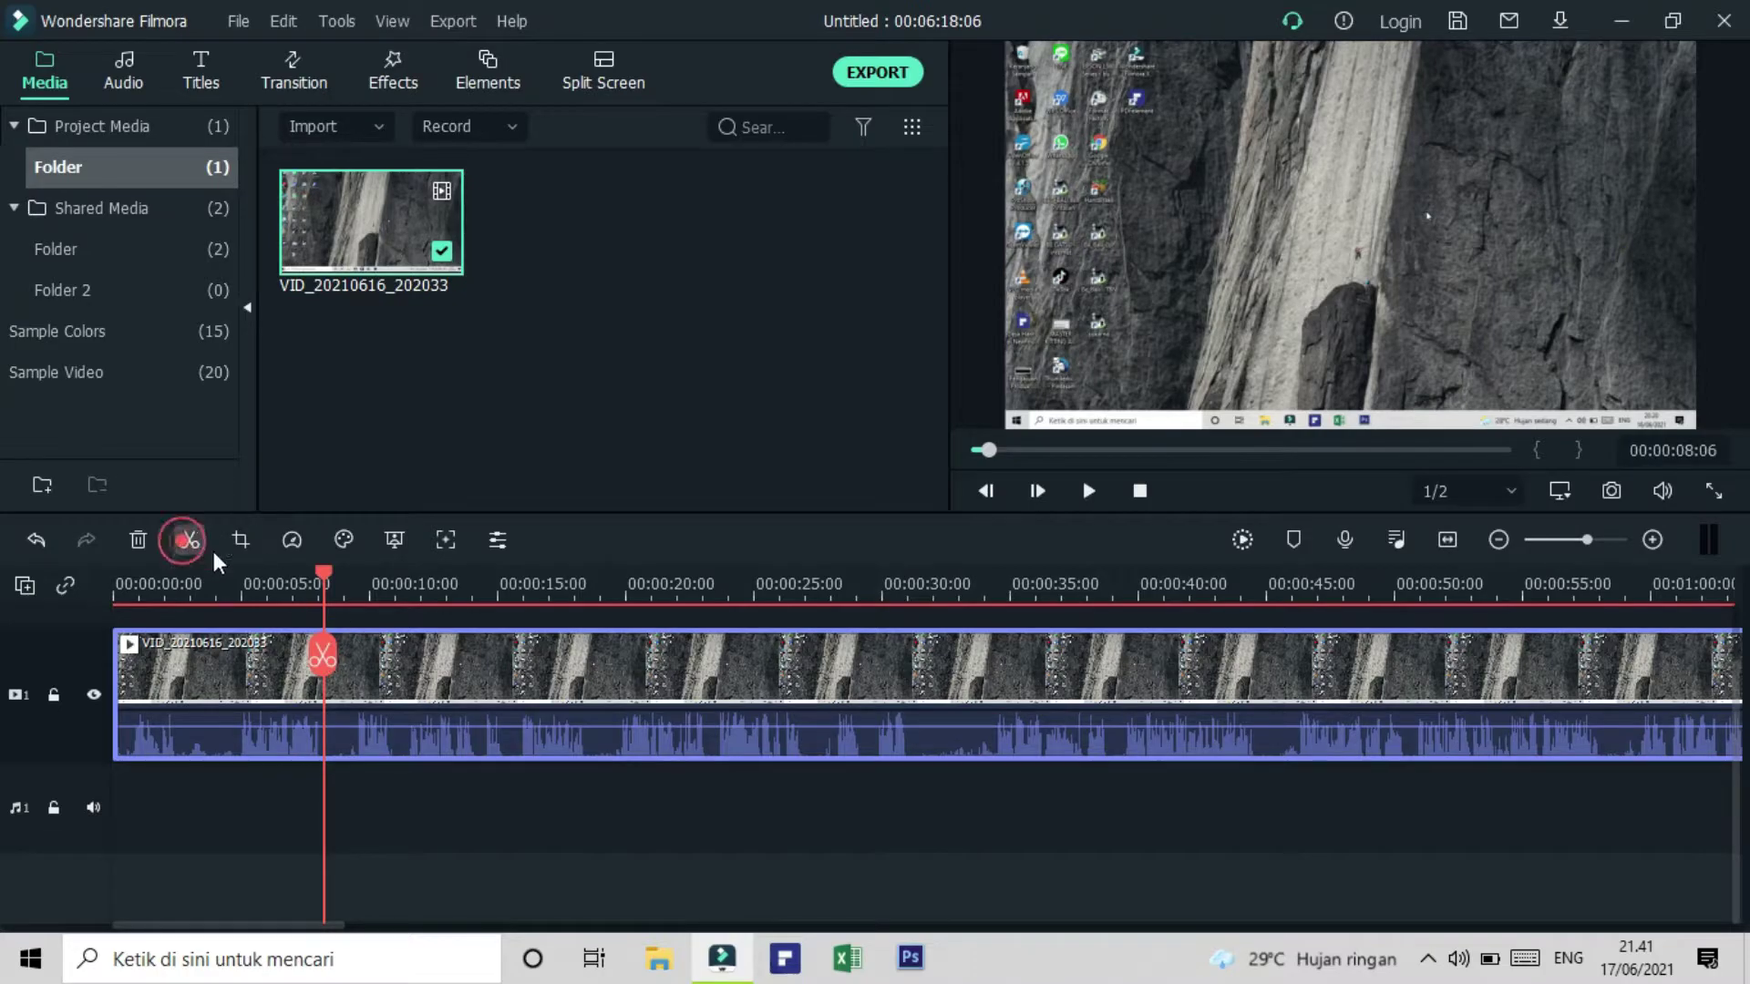
pyautogui.click(335, 660)
pyautogui.moveTo(335, 659); pyautogui.dragTo(347, 684)
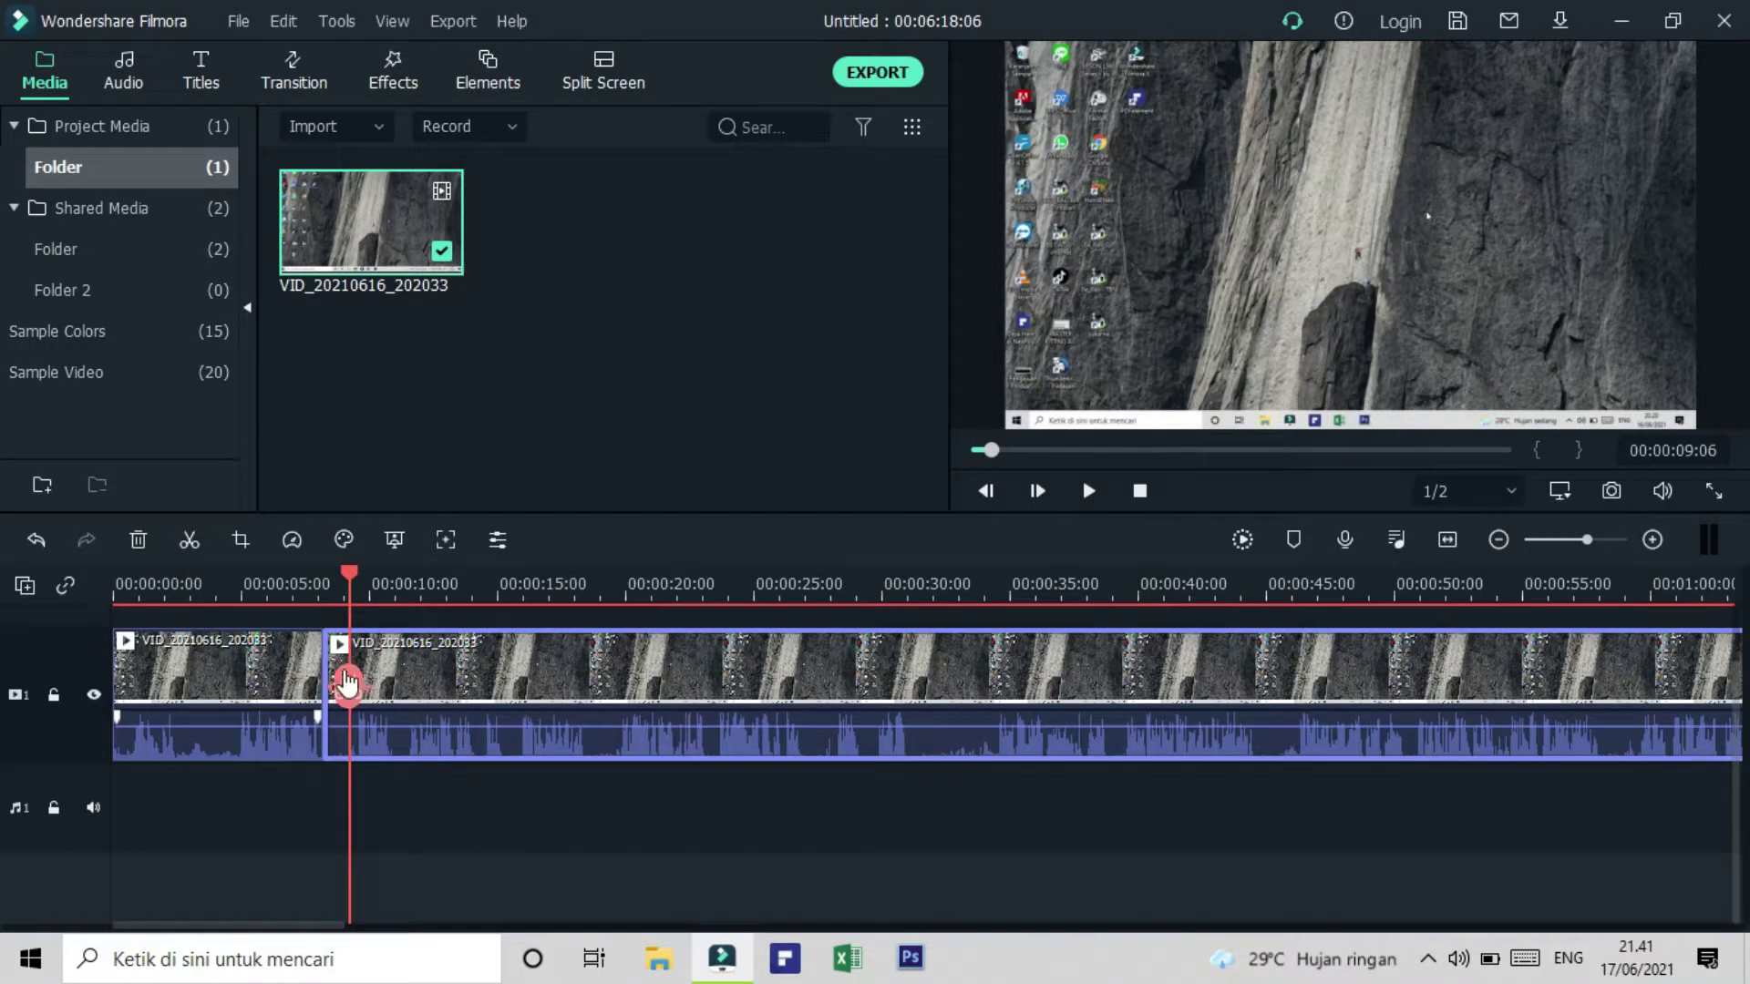
pyautogui.click(190, 541)
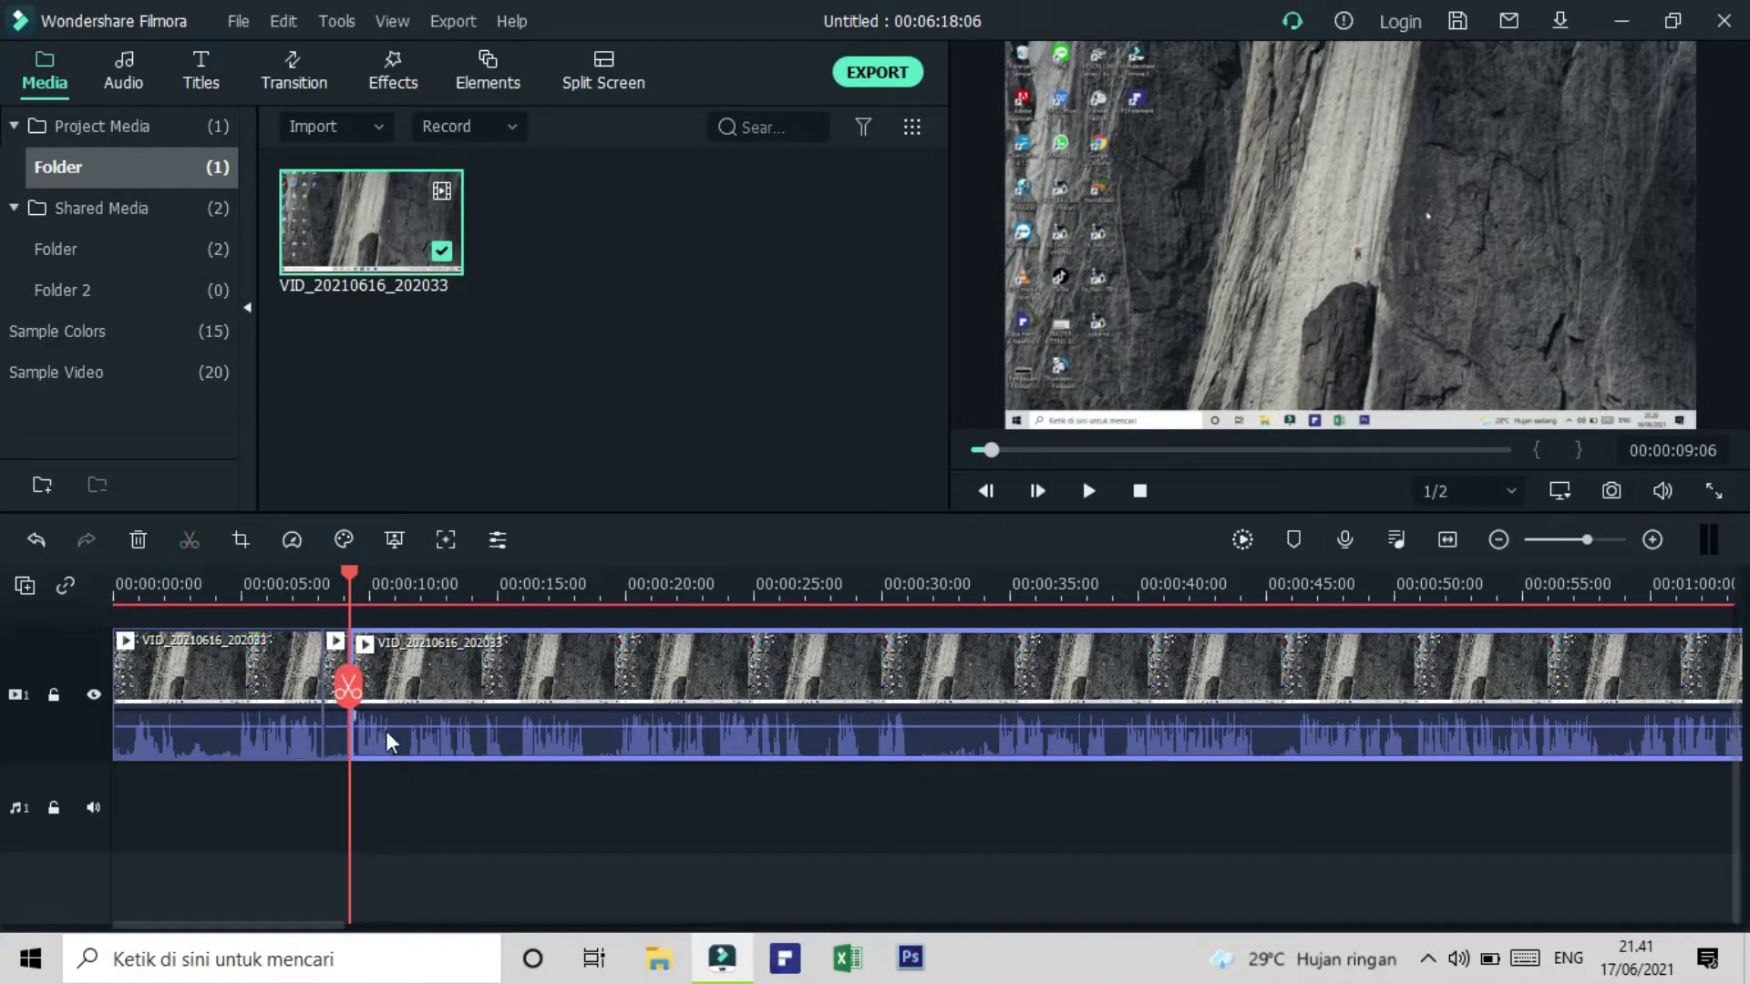
pyautogui.click(336, 697)
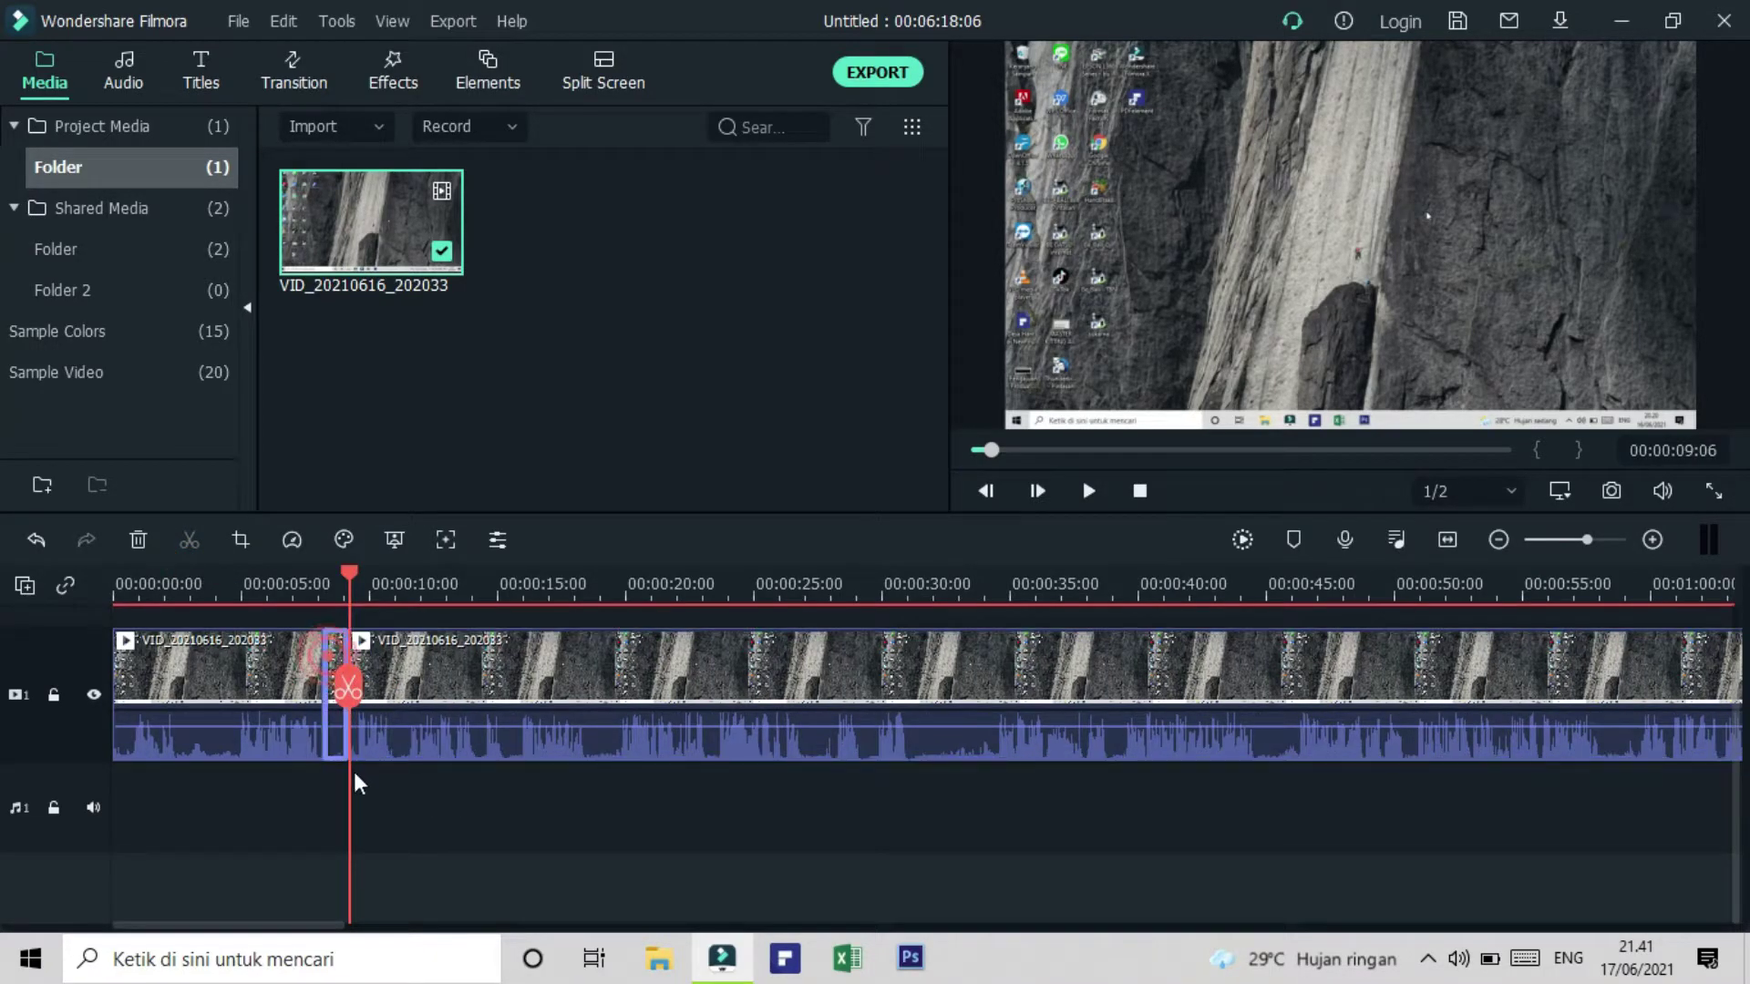
pyautogui.click(138, 539)
# Step: Cut out the short segment of the recording between about 00:00:17 and 00:00:18:15
pyautogui.moveTo(324, 702); pyautogui.dragTo(587, 774)
pyautogui.click(189, 540)
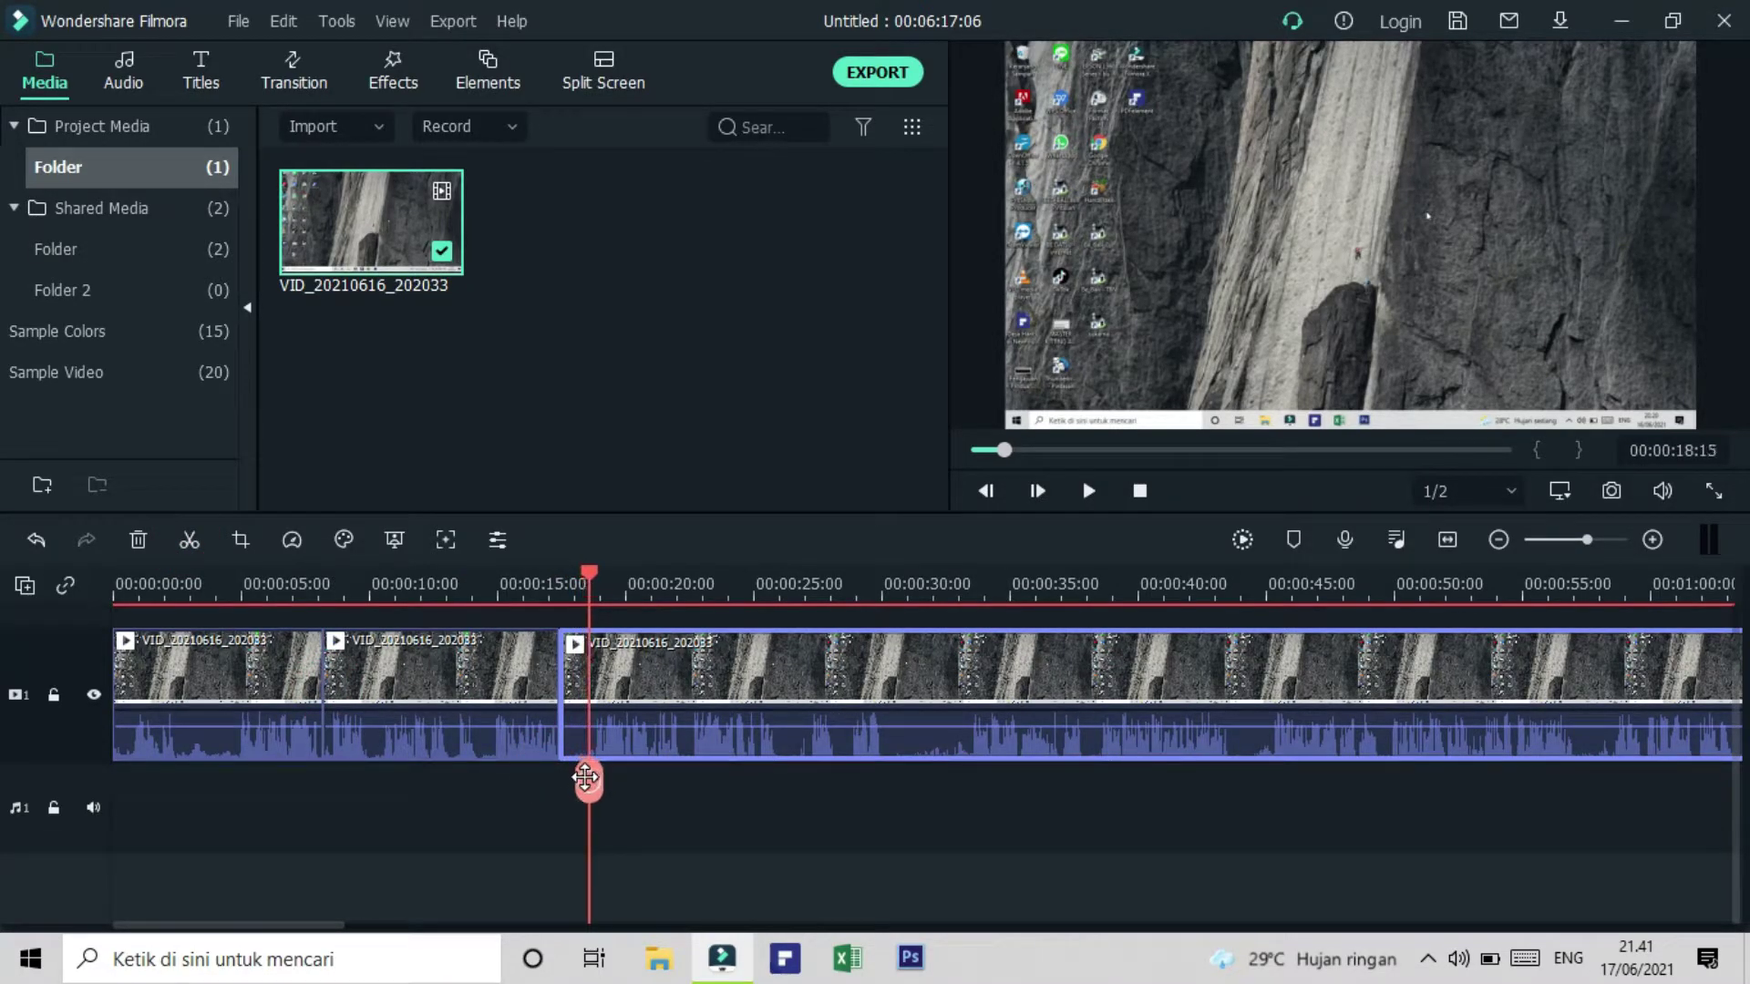
pyautogui.click(190, 539)
pyautogui.click(571, 700)
pyautogui.click(138, 540)
# Step: Split the recording at 00:00:28:22 and 00:00:32:00 and delete the segment between the two cuts
pyautogui.moveTo(806, 822); pyautogui.dragTo(932, 832)
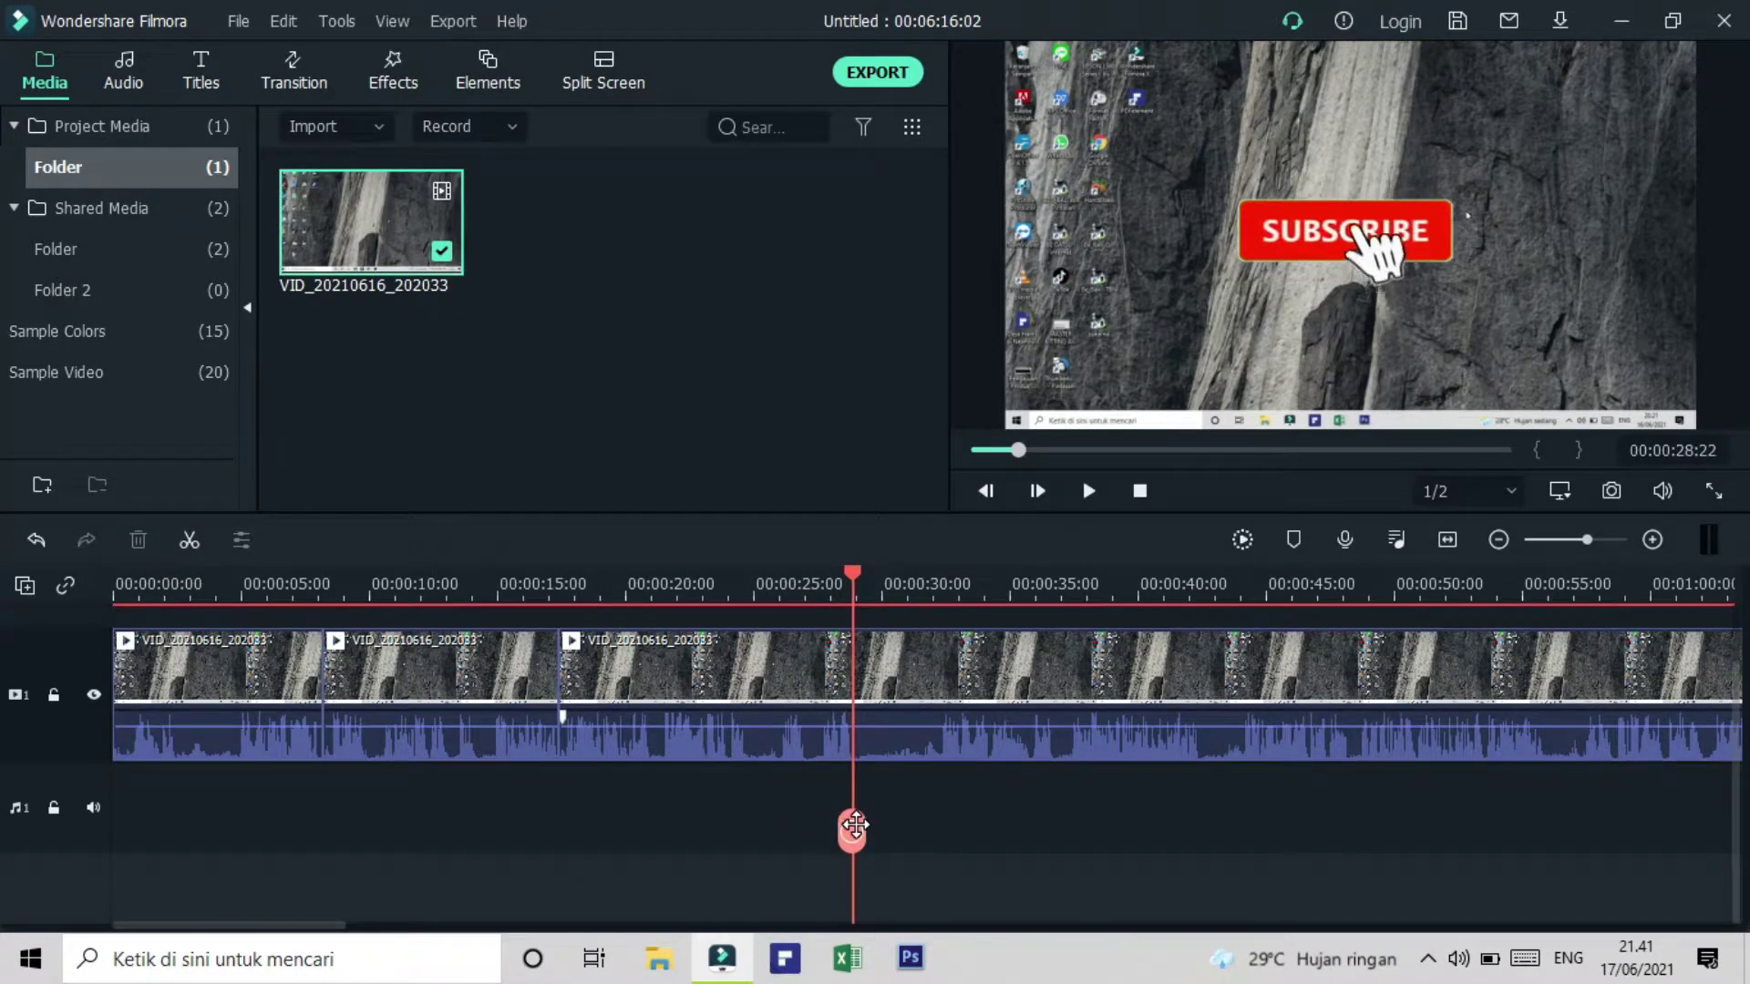
pyautogui.click(189, 539)
pyautogui.click(189, 540)
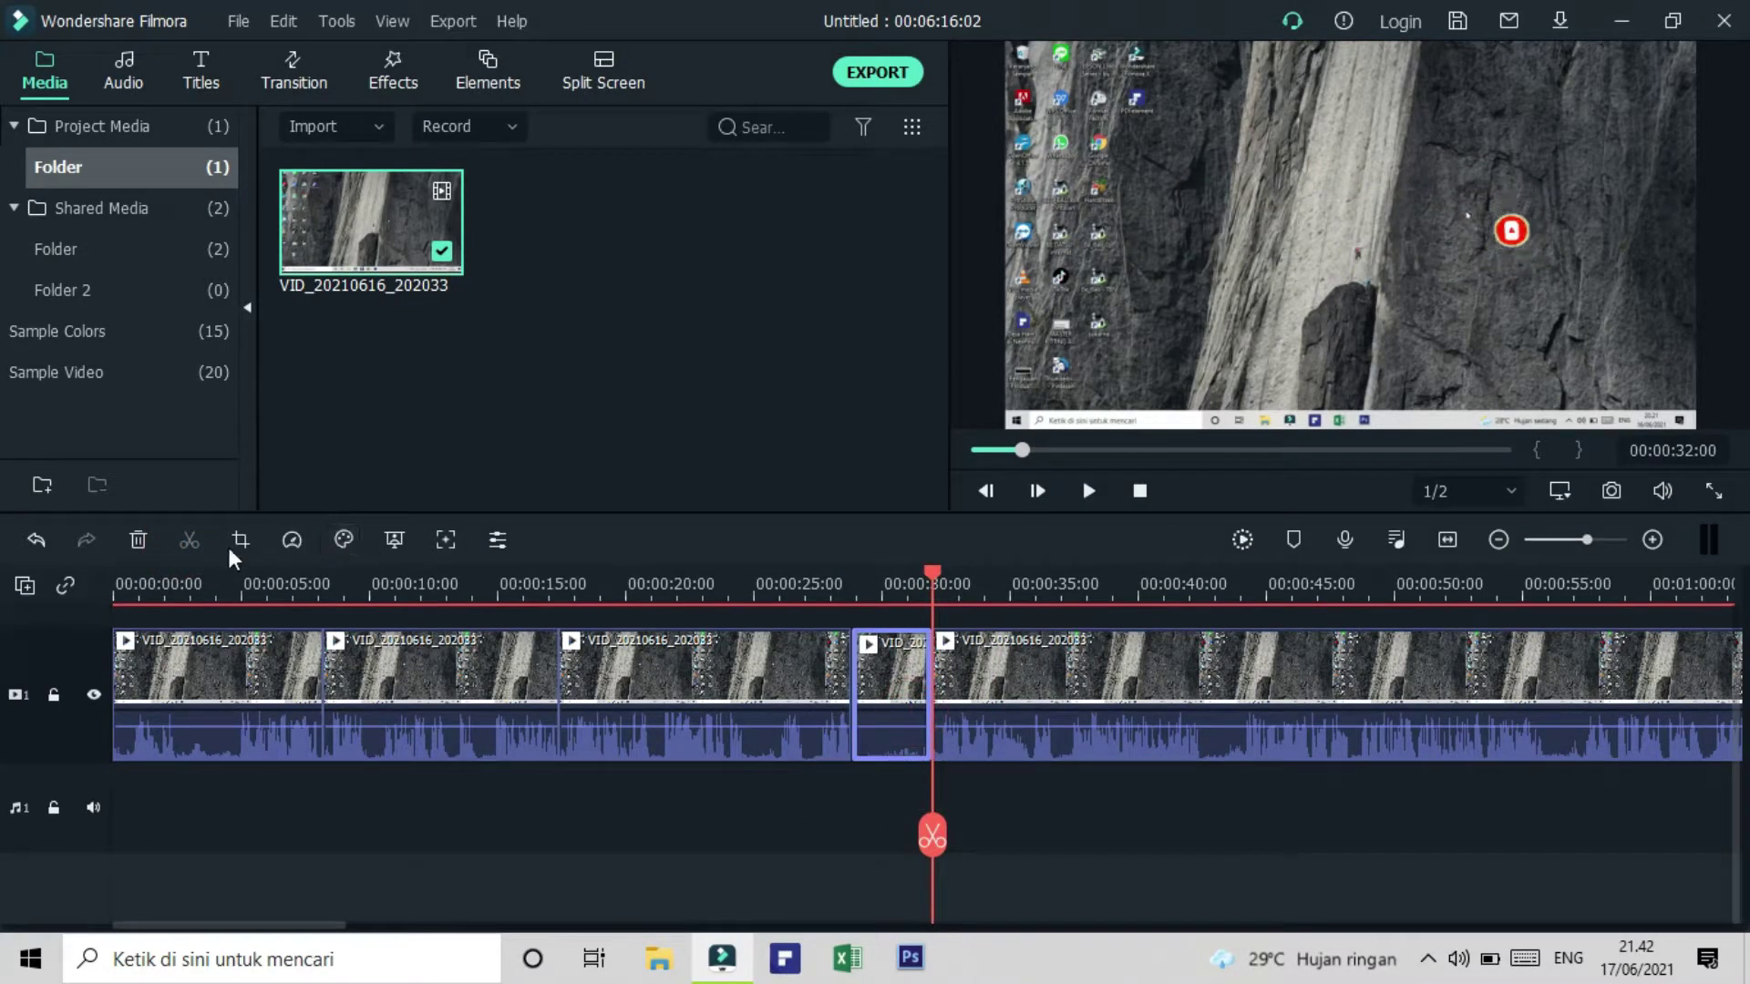
pyautogui.click(138, 539)
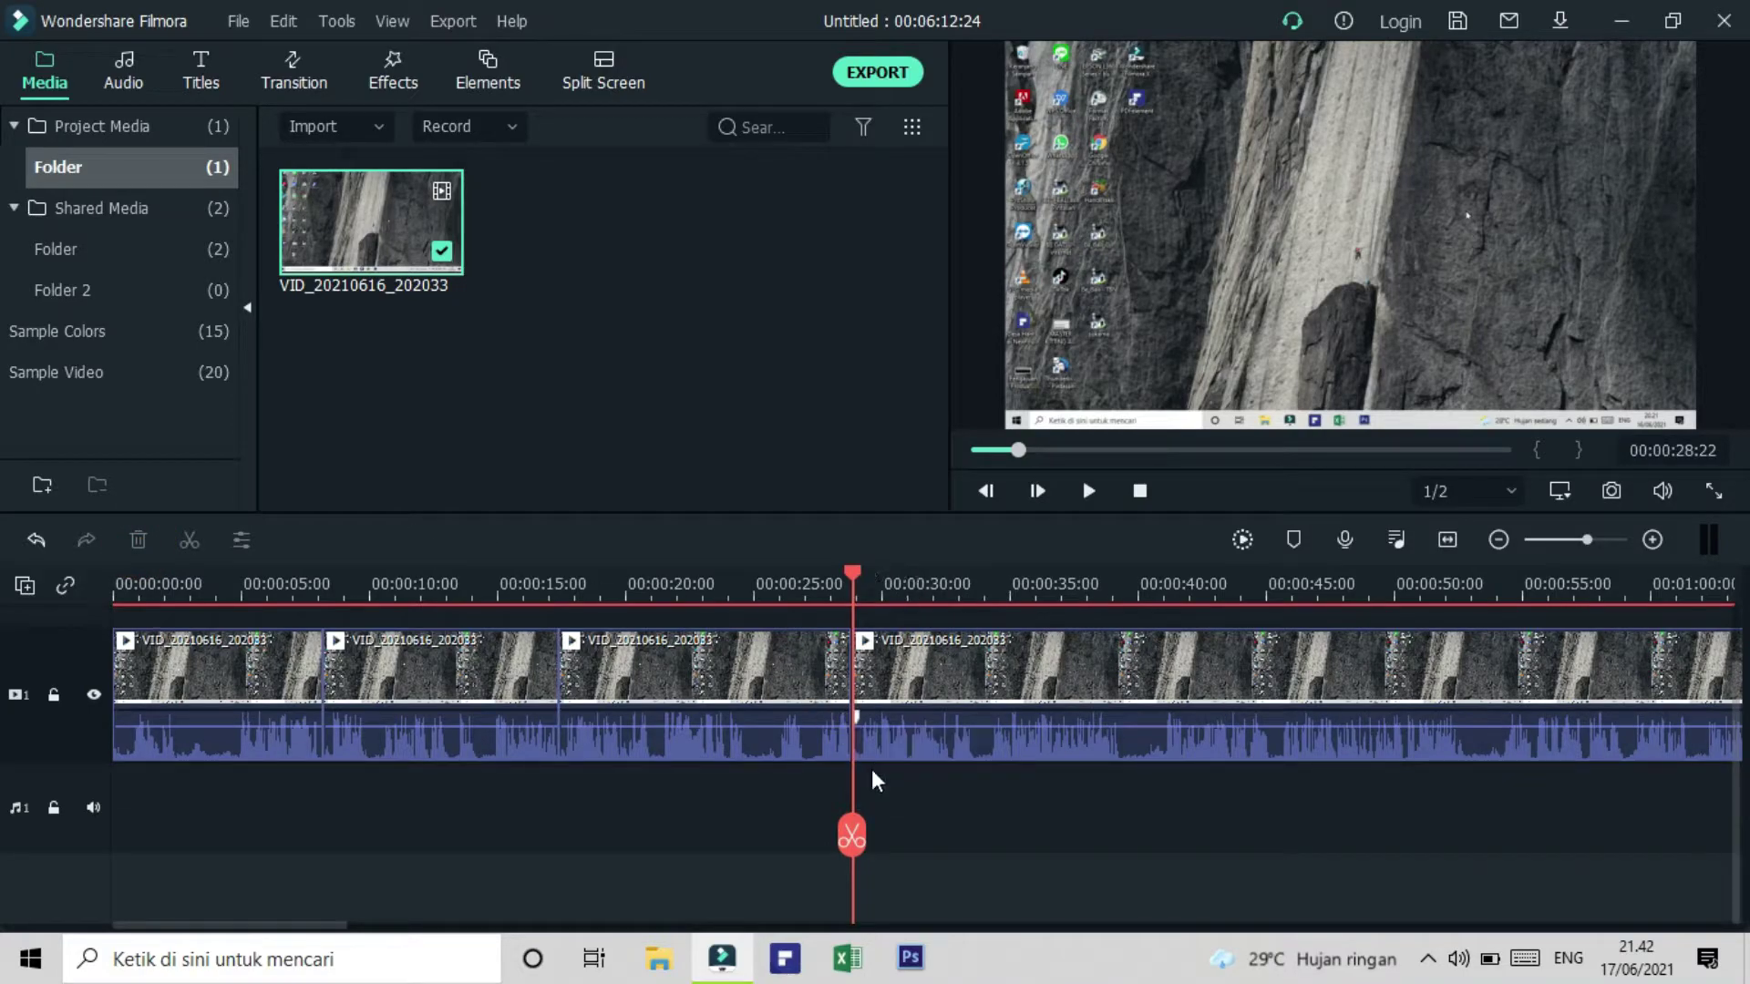
# Step: Import the 20201219_151352~1, Animasi-video Subscribe and Thanks For Watching videos from the SKR YtChannel folder
pyautogui.moveTo(862, 835); pyautogui.dragTo(586, 740)
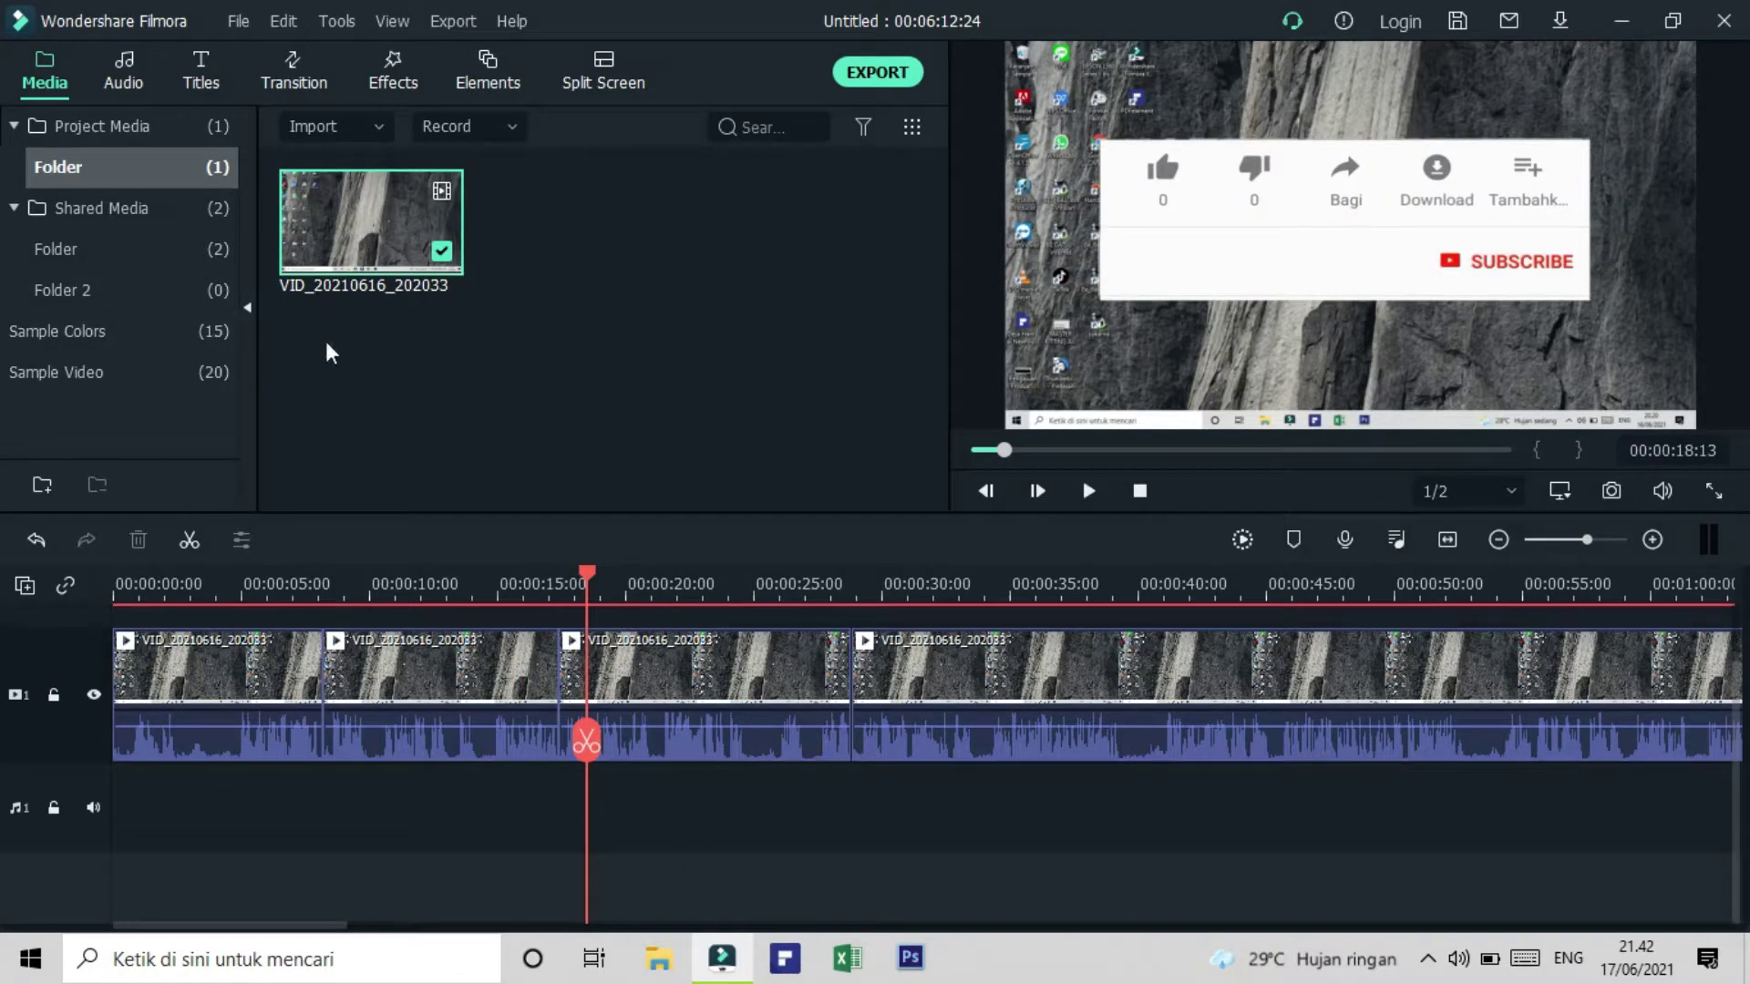
pyautogui.scroll(1, 692, 810)
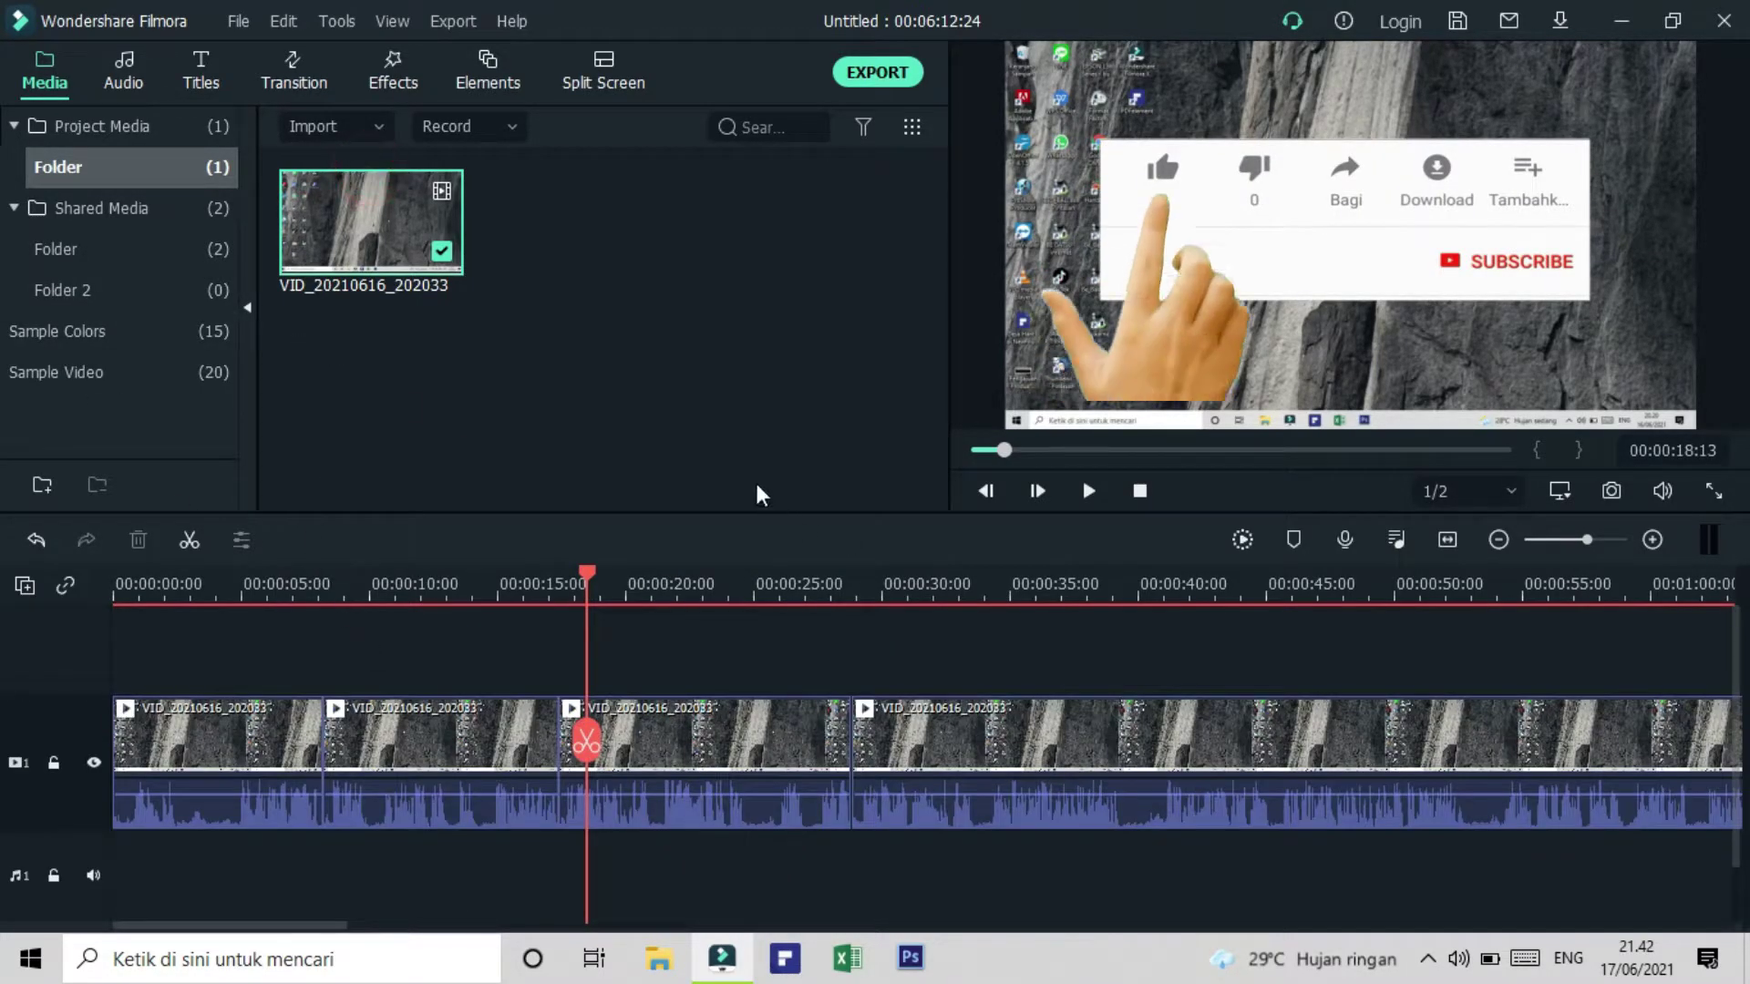
pyautogui.doubleClick(691, 449)
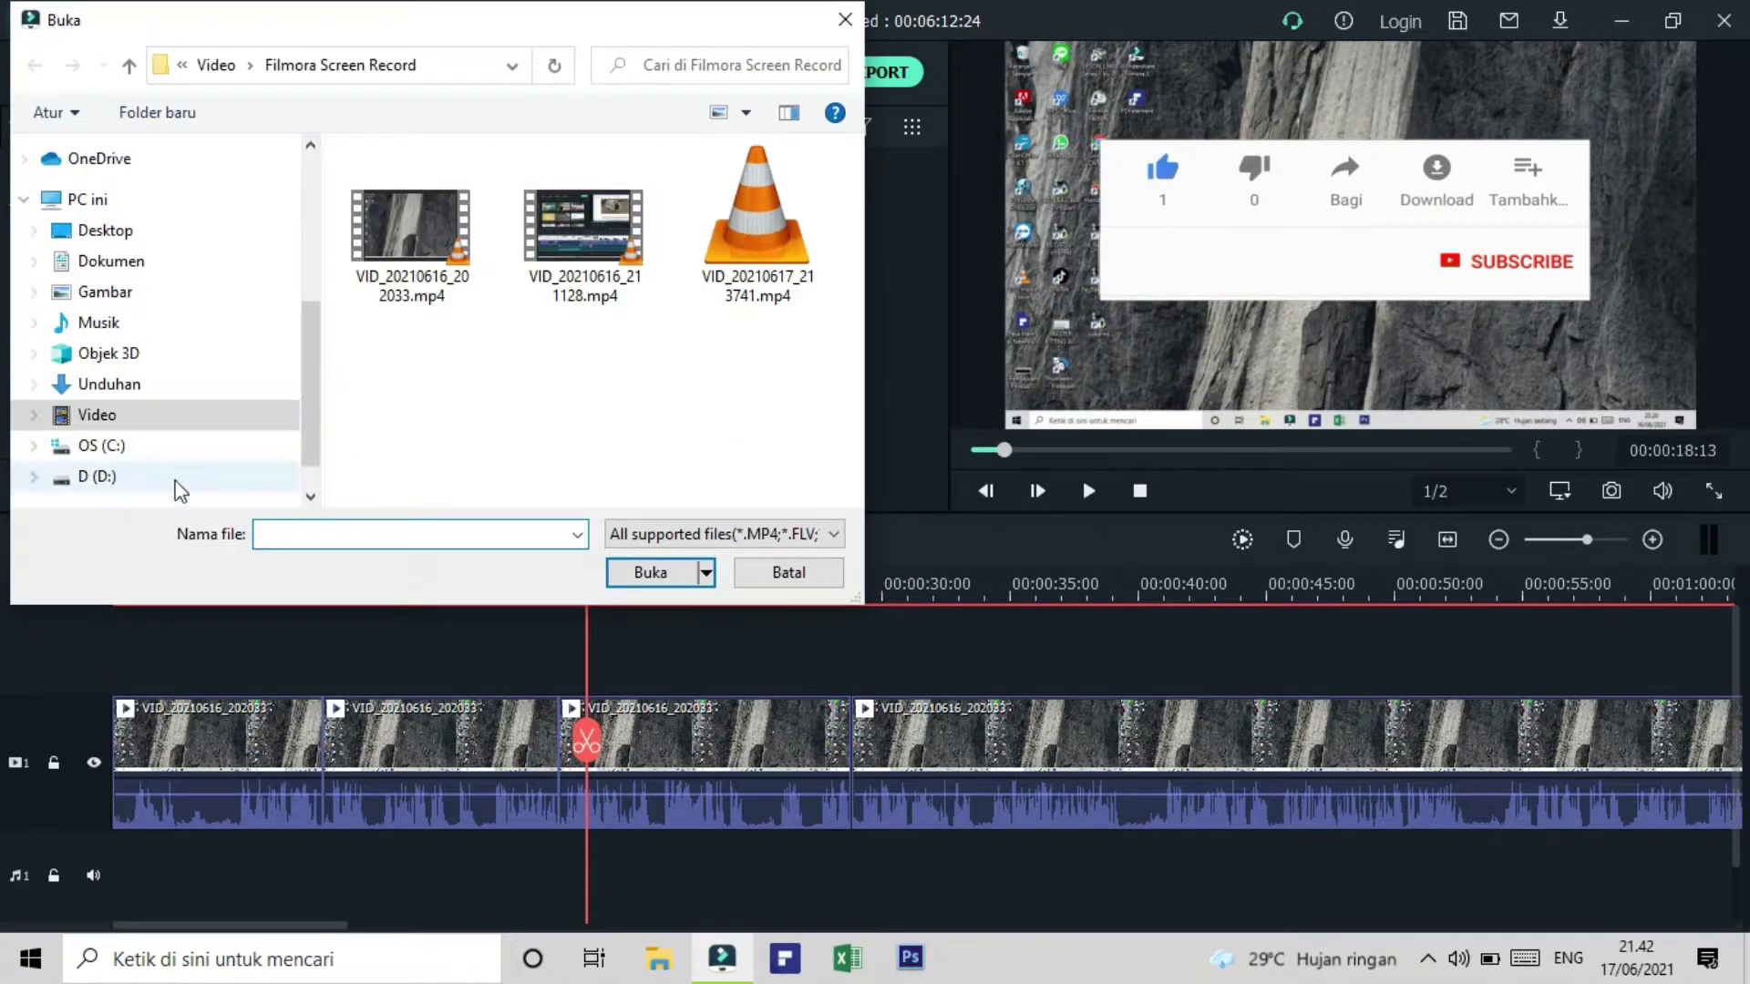
pyautogui.click(227, 417)
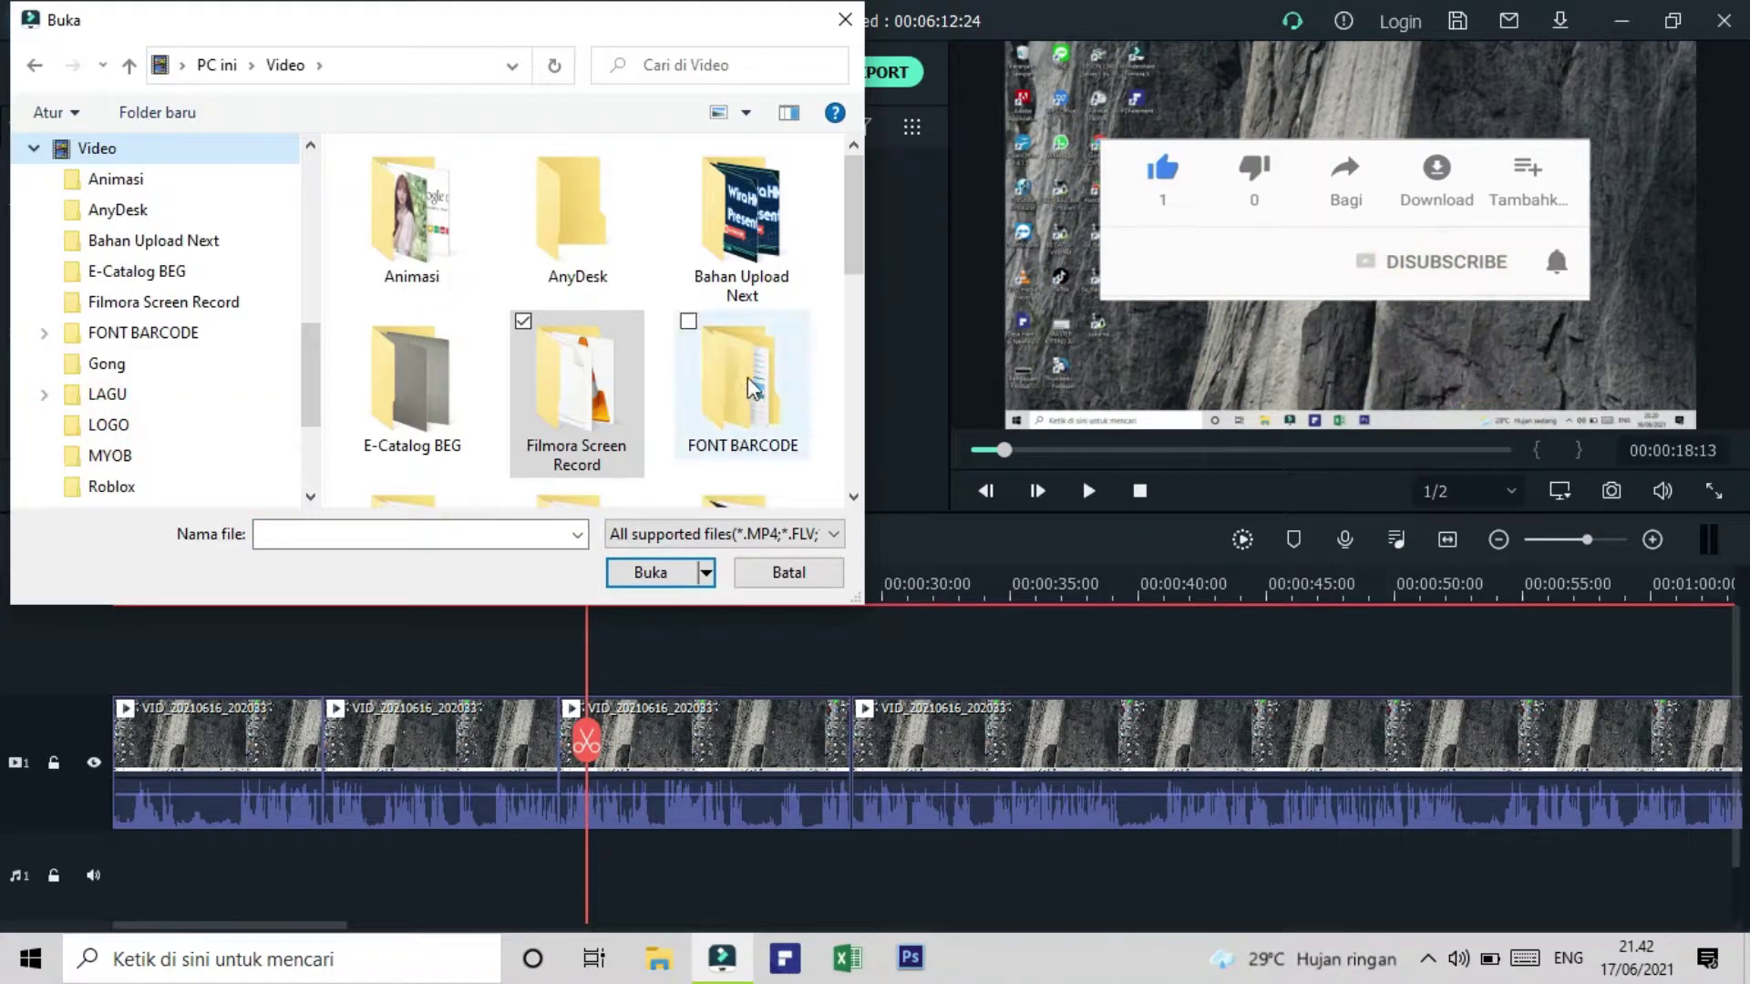
pyautogui.scroll(-4, 473, 297)
pyautogui.doubleClick(469, 294)
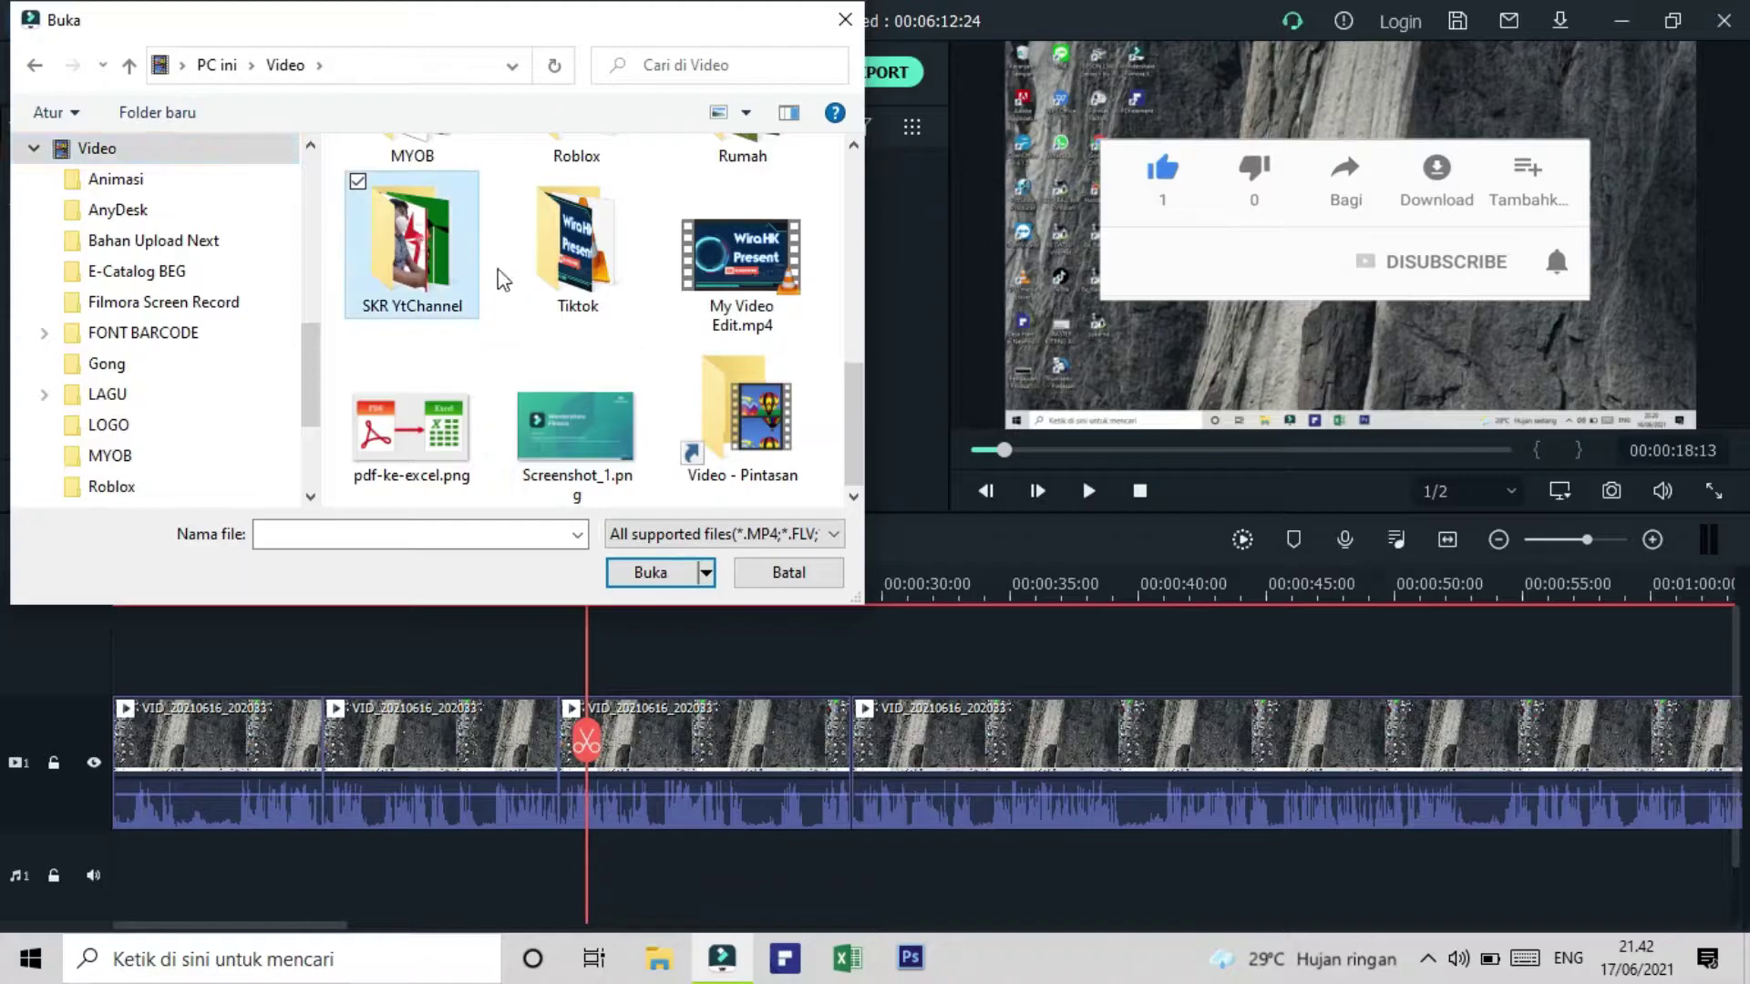
pyautogui.doubleClick(405, 364)
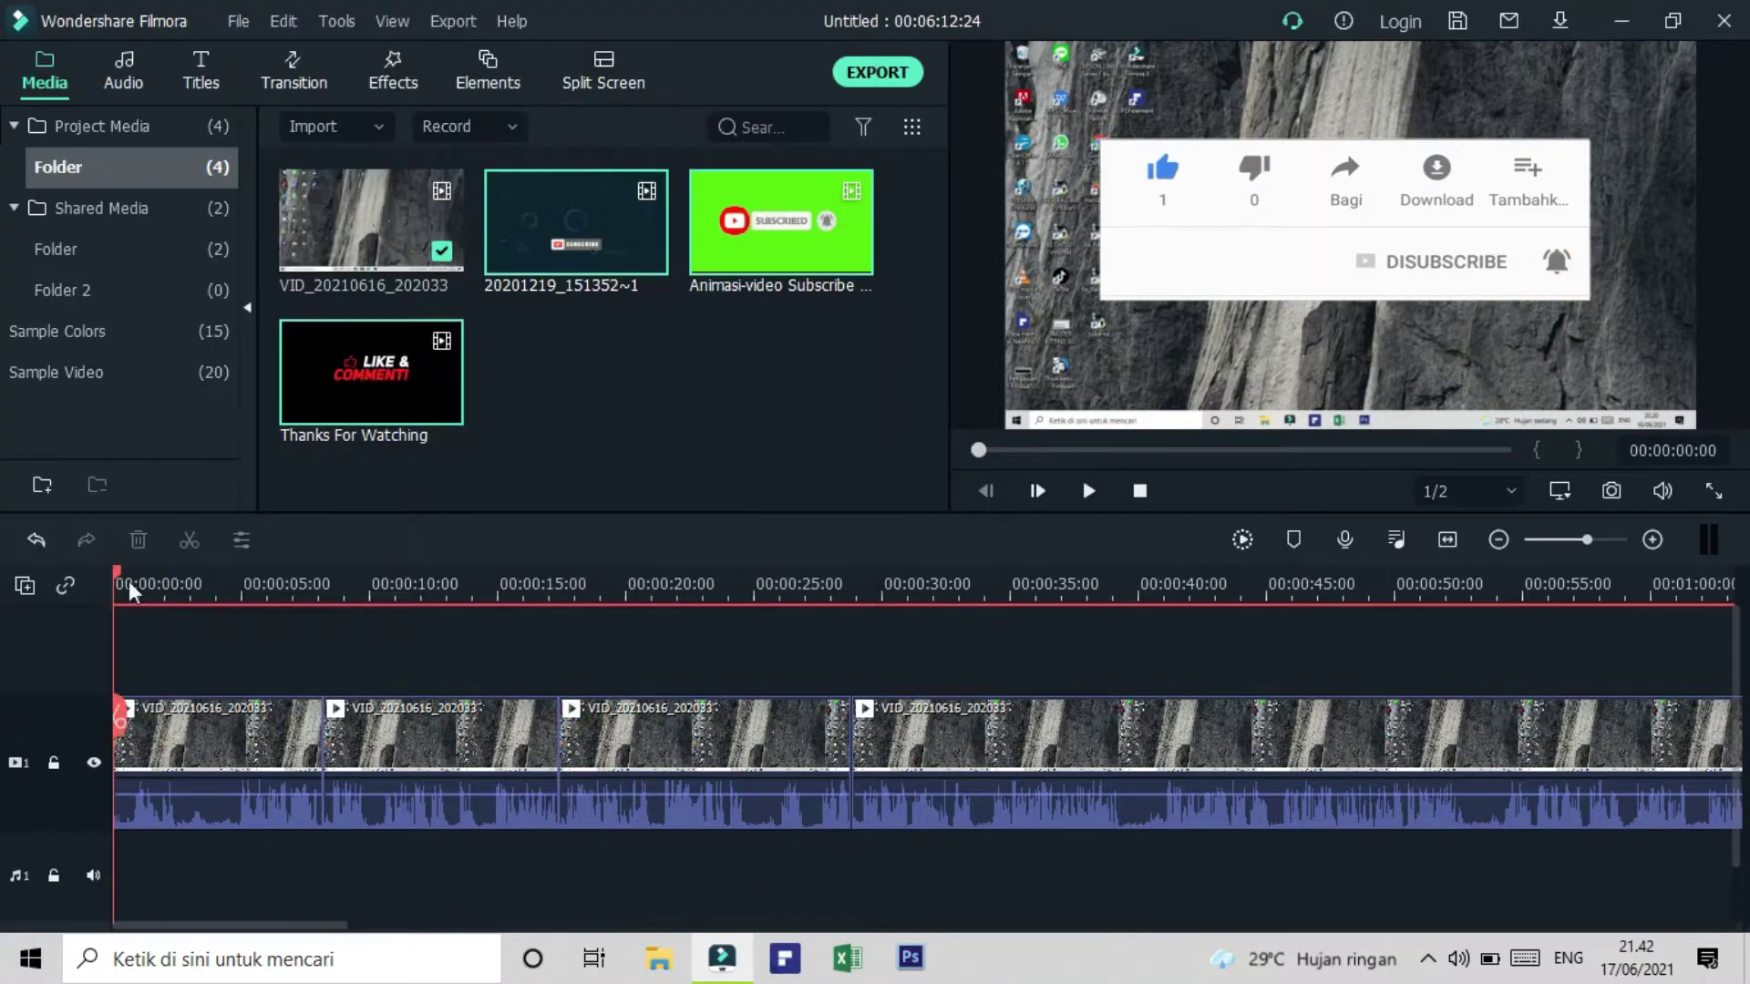
# Step: Insert the 20201219_151352~1 intro clip at the start of video track 1, ahead of the recording, and preview it
pyautogui.moveTo(538, 241); pyautogui.dragTo(627, 403)
pyautogui.click(627, 406)
pyautogui.moveTo(547, 239); pyautogui.dragTo(119, 740)
pyautogui.click(1086, 490)
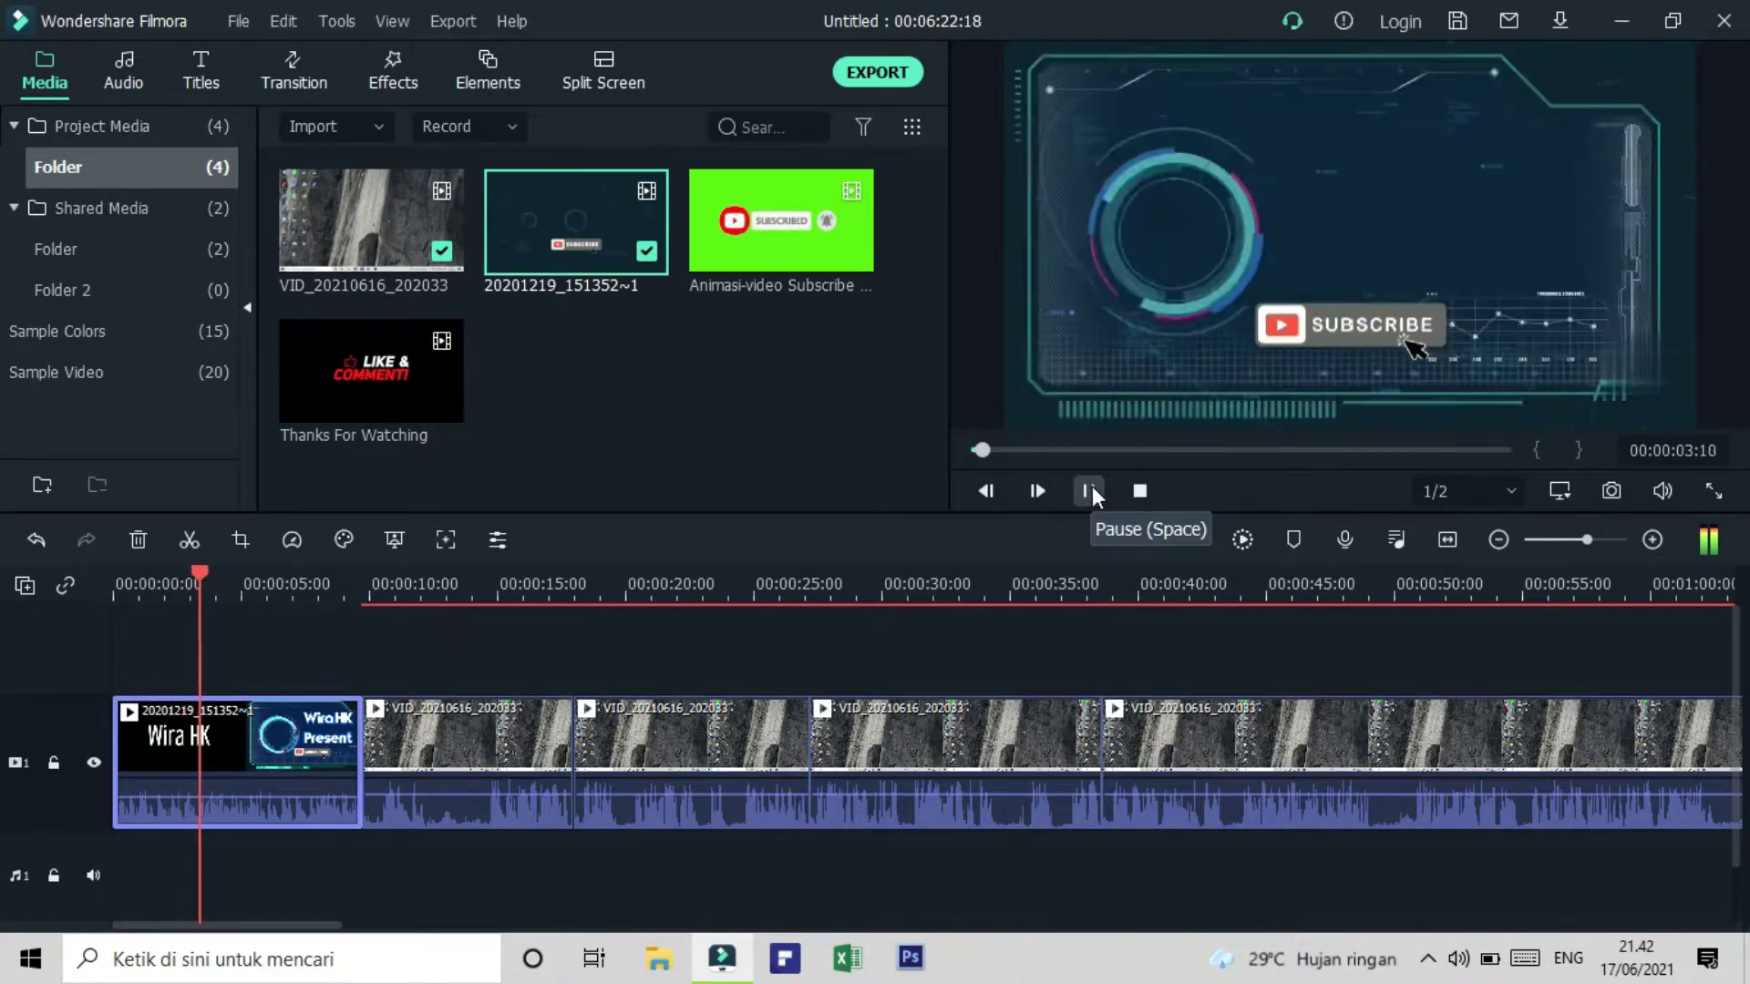
pyautogui.click(1090, 490)
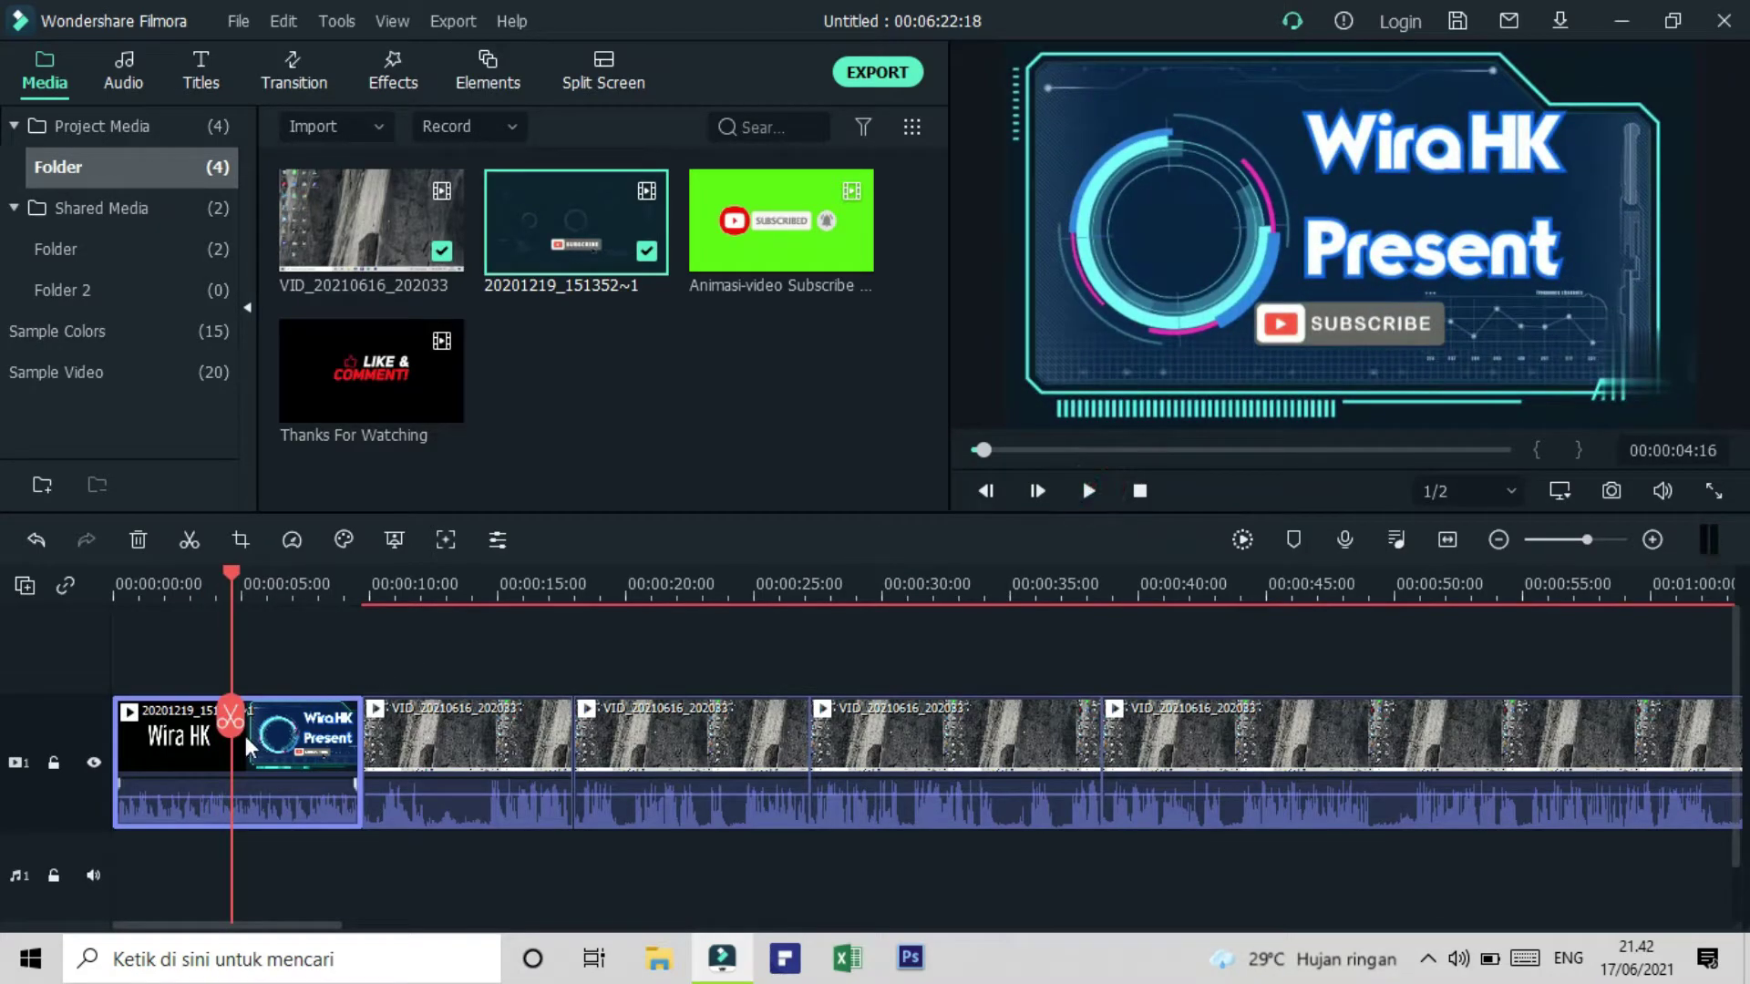
# Step: Place the Animasi-video Subscribe clip on video track 2 at 00:00:25:07 and key out its green background with Chroma Key
pyautogui.moveTo(233, 749); pyautogui.dragTo(760, 793)
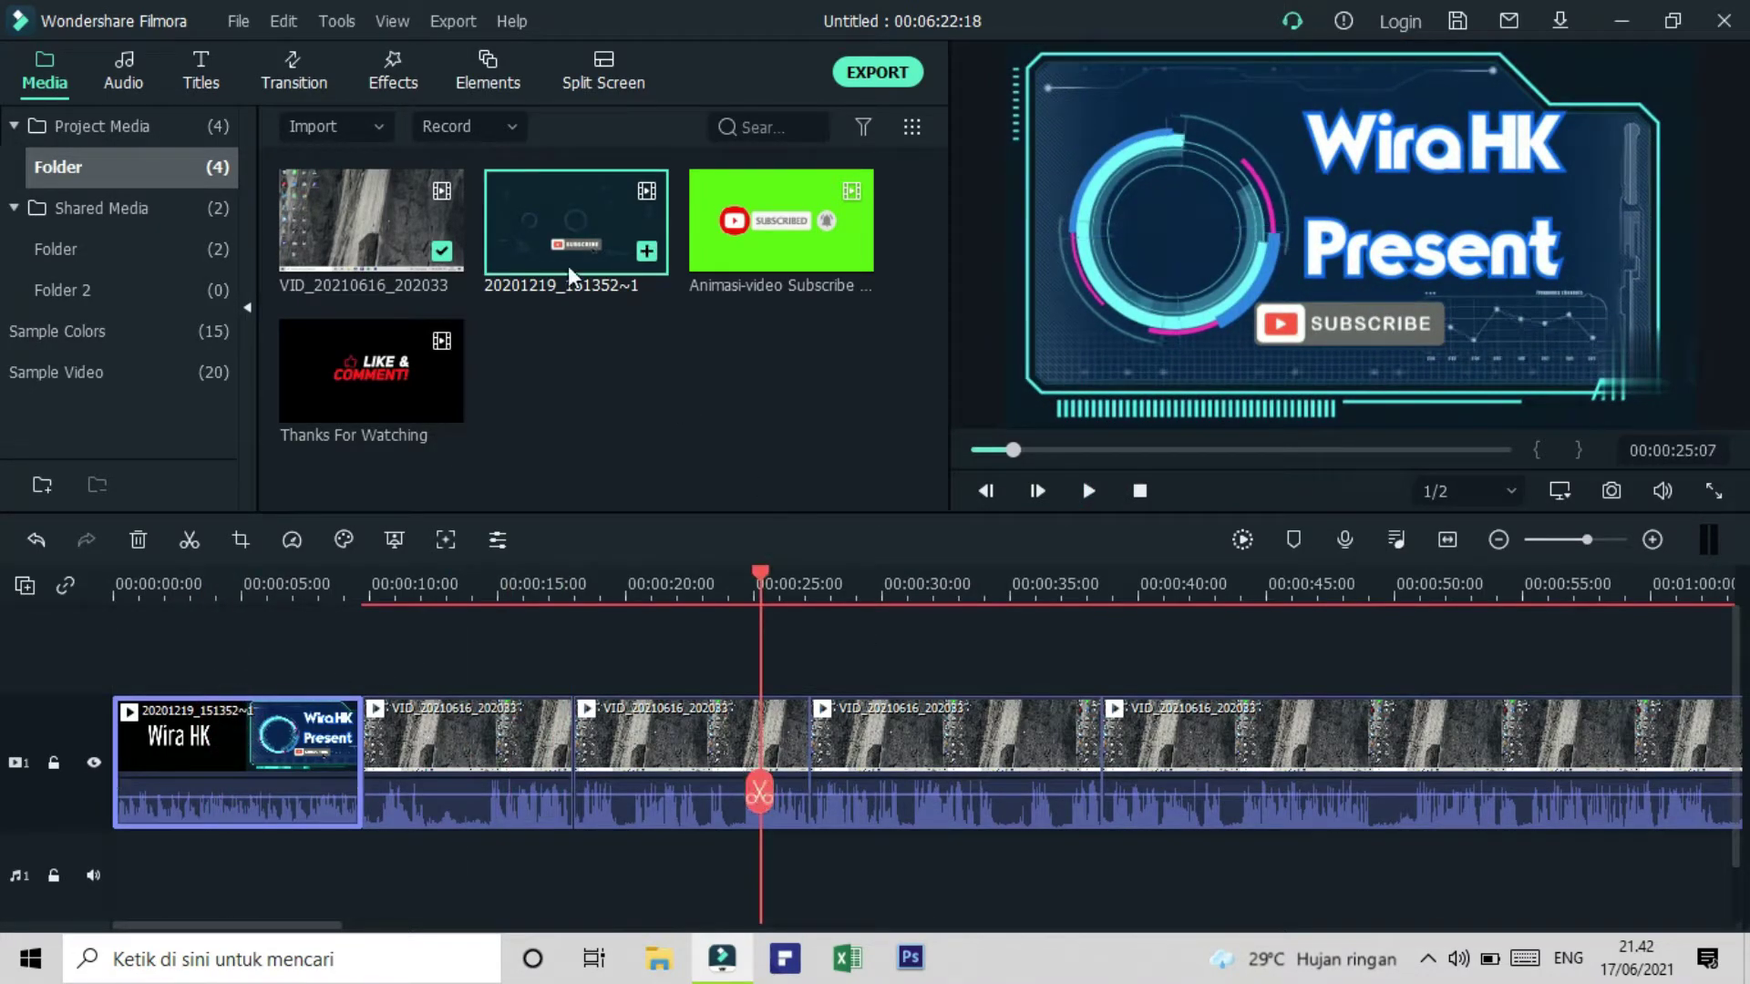
pyautogui.moveTo(801, 257); pyautogui.dragTo(881, 795)
pyautogui.scroll(-1, 751, 732)
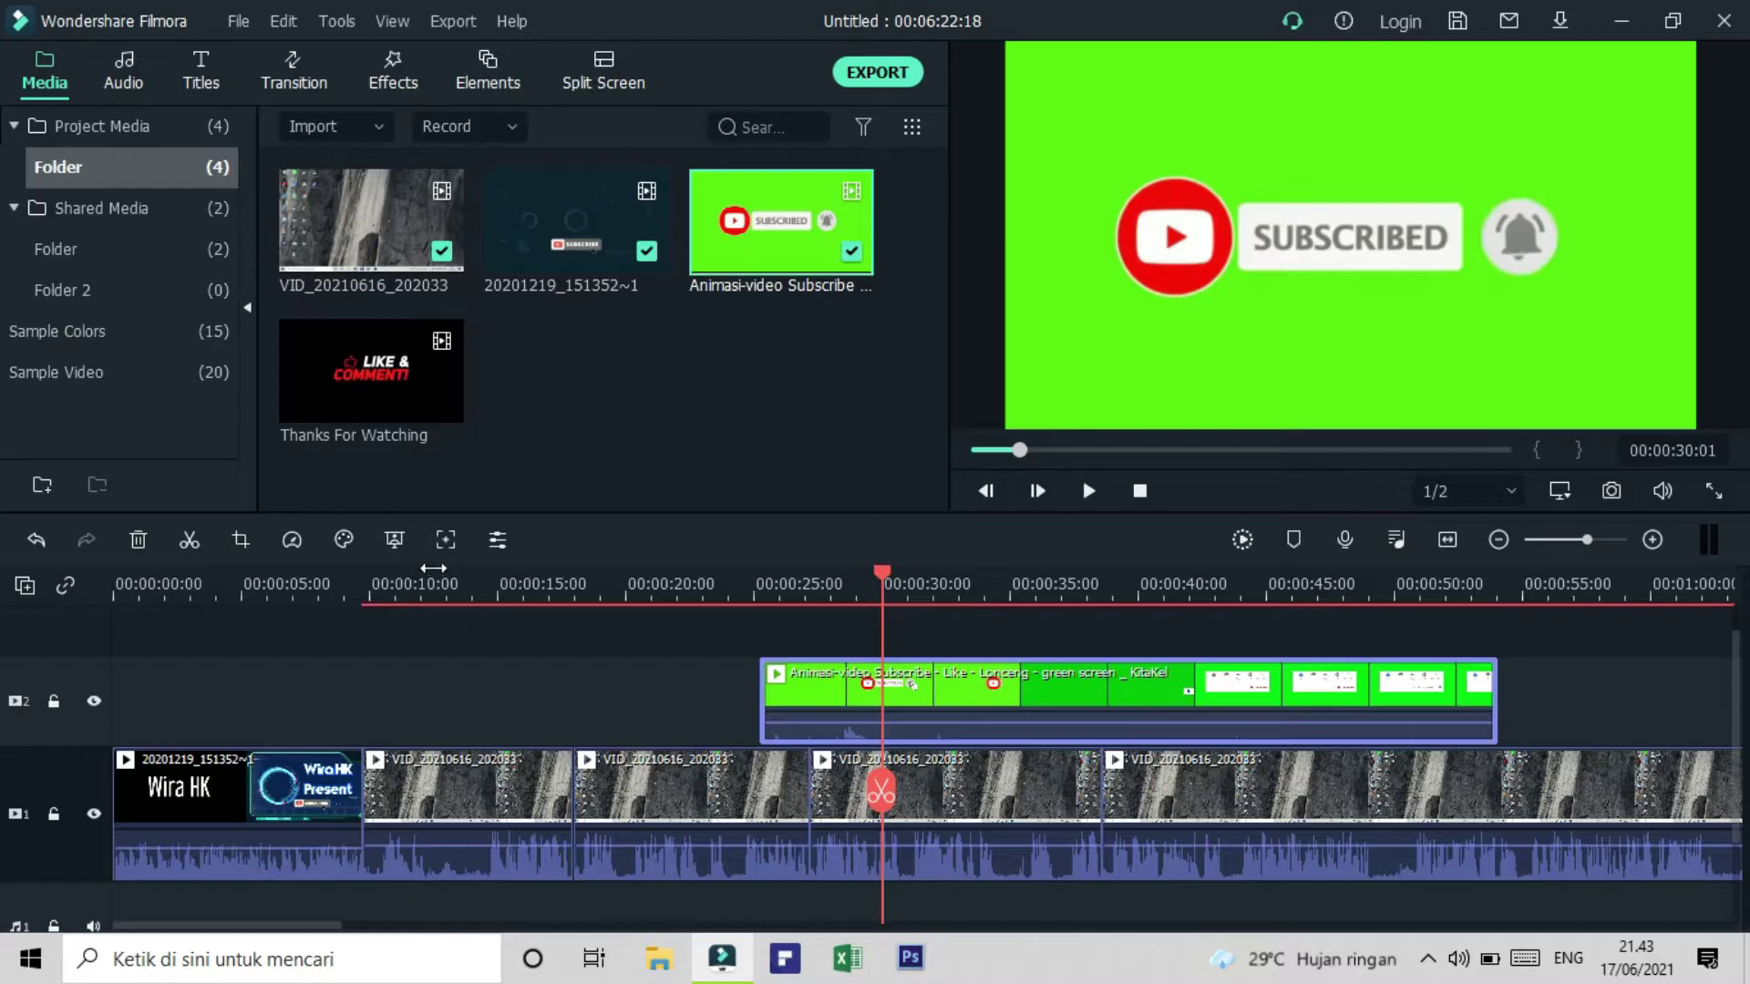
pyautogui.click(392, 539)
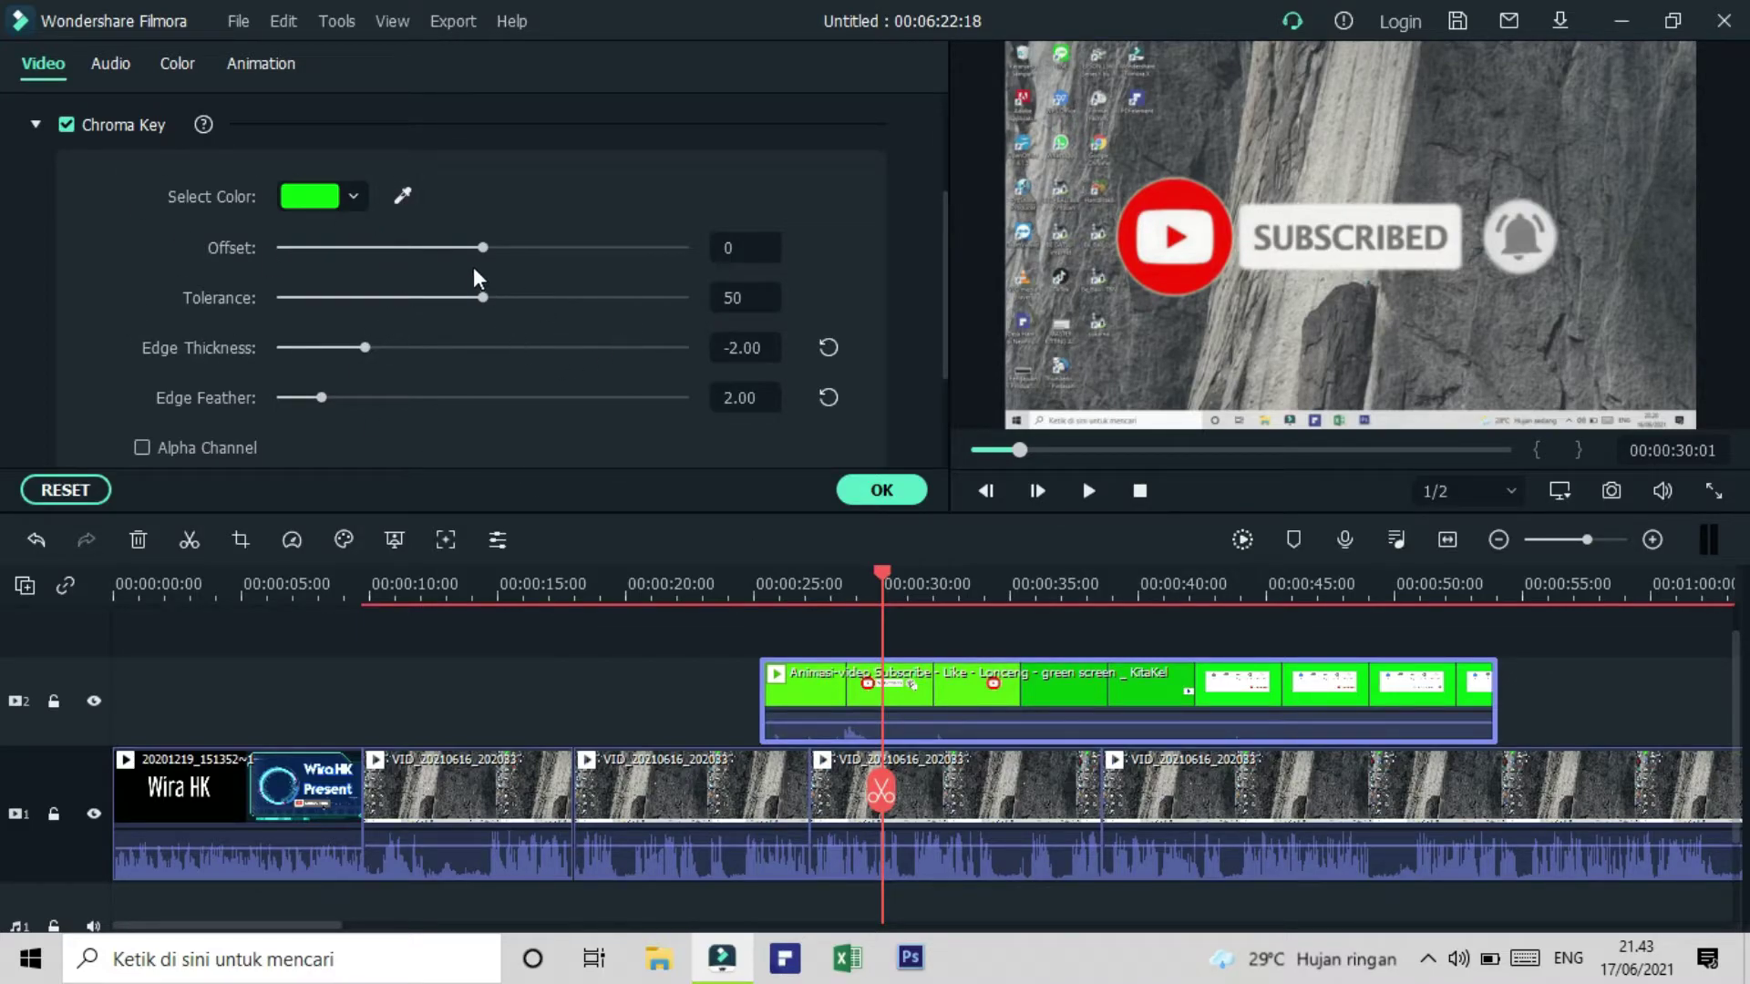
# Step: Set the subscribe animation's Chroma Key offset and tolerance to 100 and edge thickness to 0.00, and shrink it into the frame's lower-right corner
pyautogui.moveTo(481, 250); pyautogui.dragTo(712, 306)
pyautogui.moveTo(483, 297); pyautogui.dragTo(675, 354)
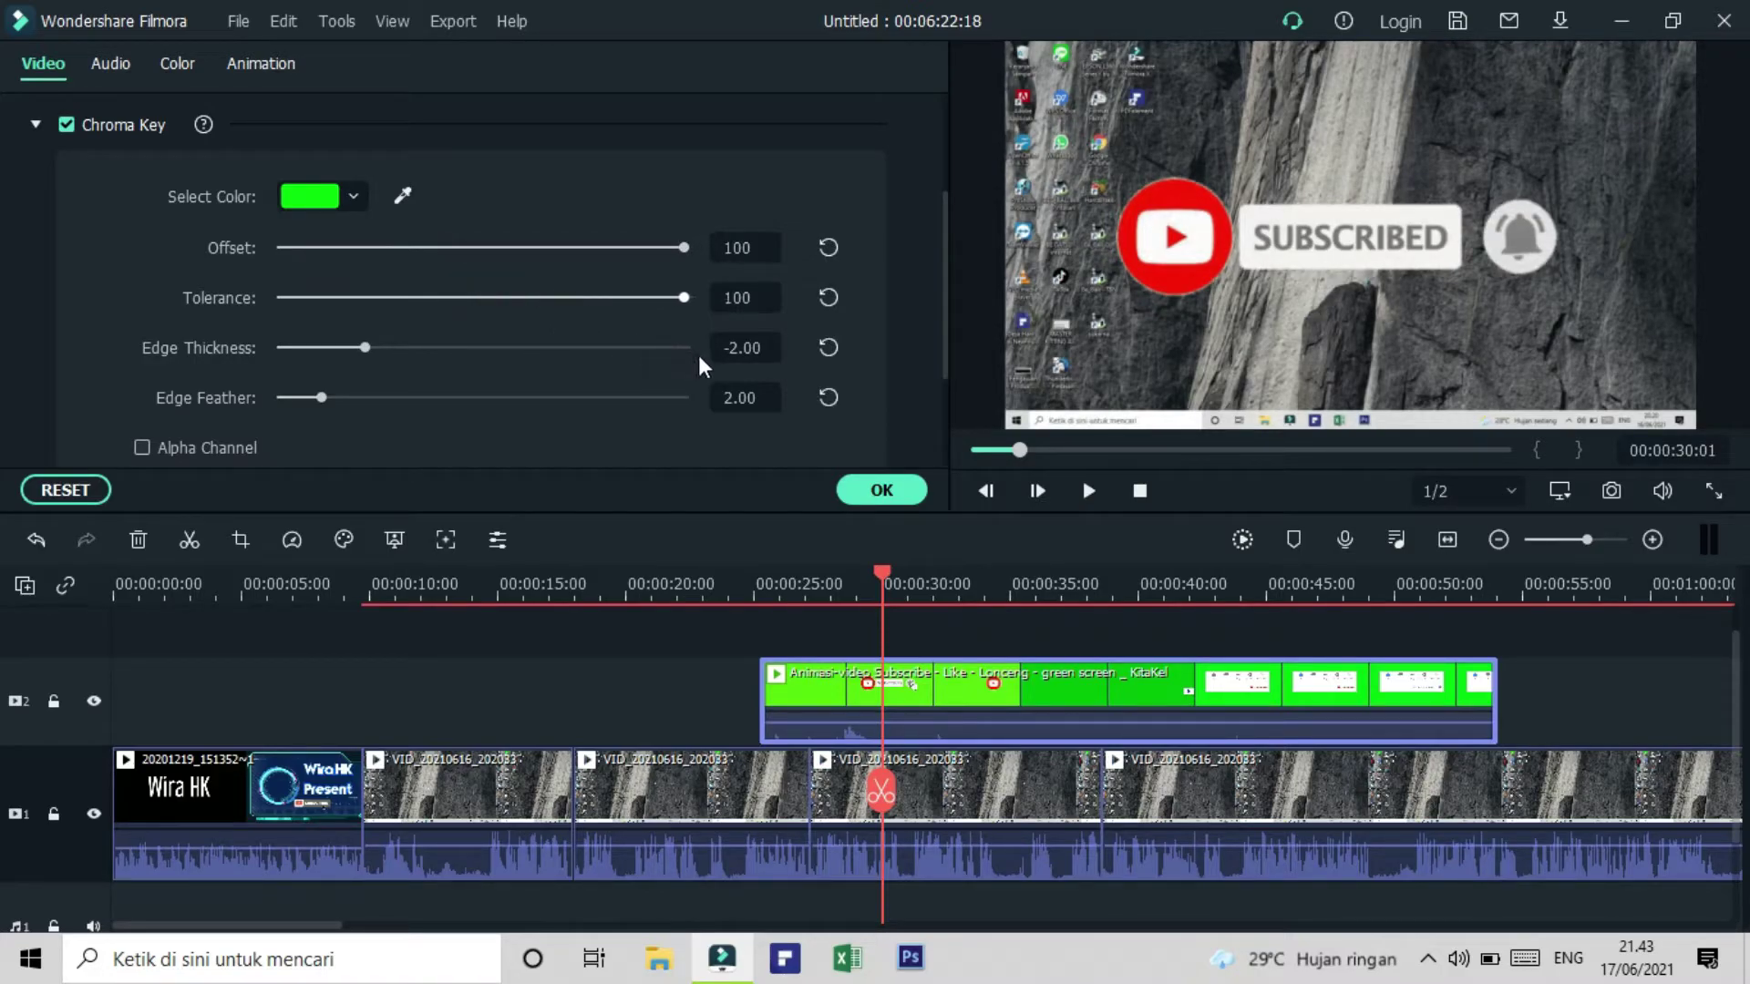
pyautogui.moveTo(373, 347); pyautogui.dragTo(476, 366)
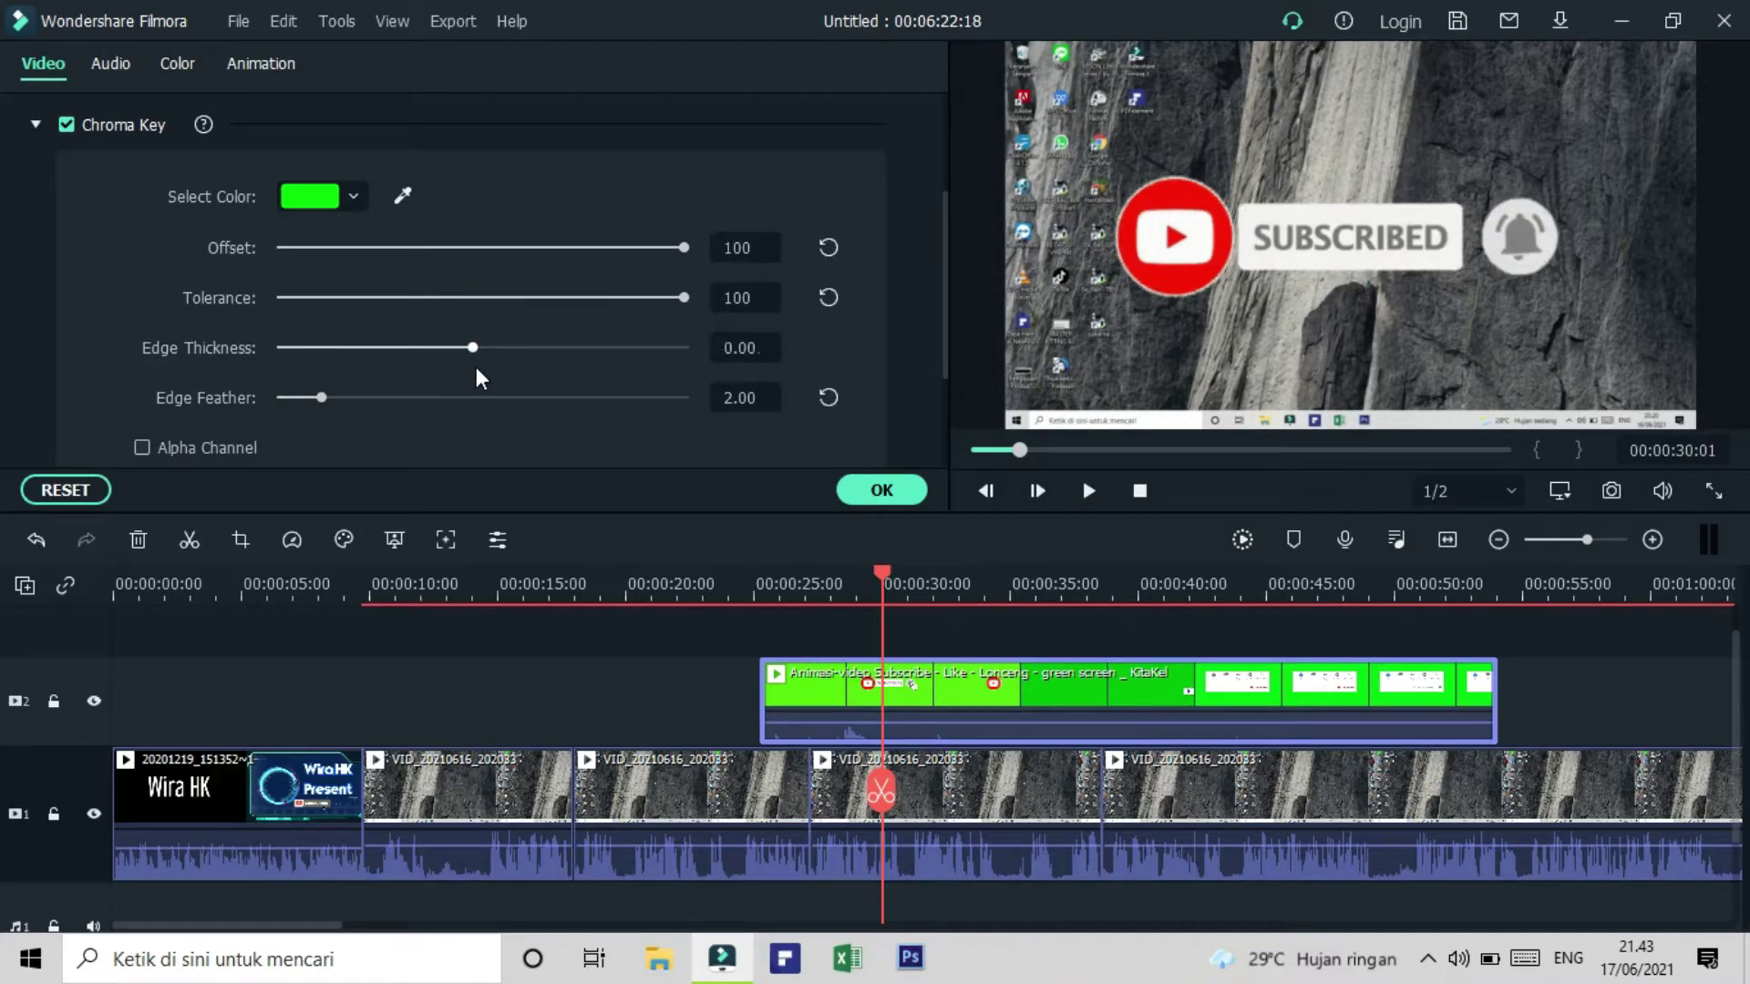
pyautogui.moveTo(1006, 41); pyautogui.dragTo(1285, 293)
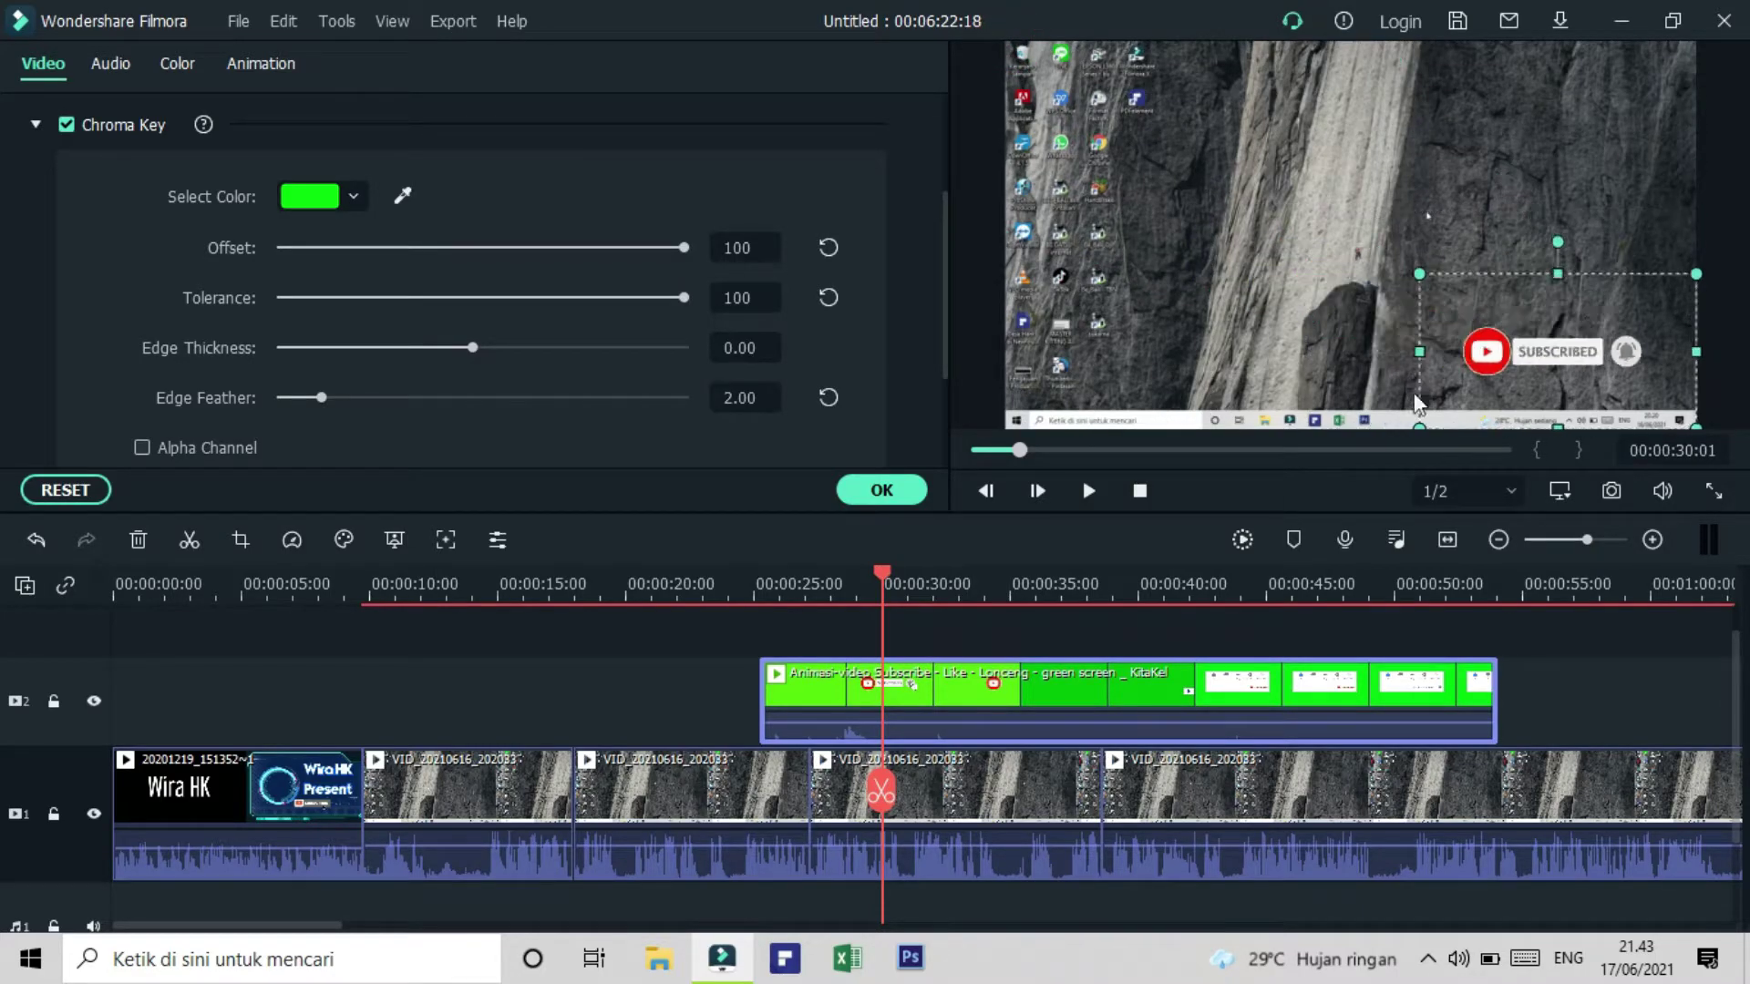
pyautogui.click(1084, 495)
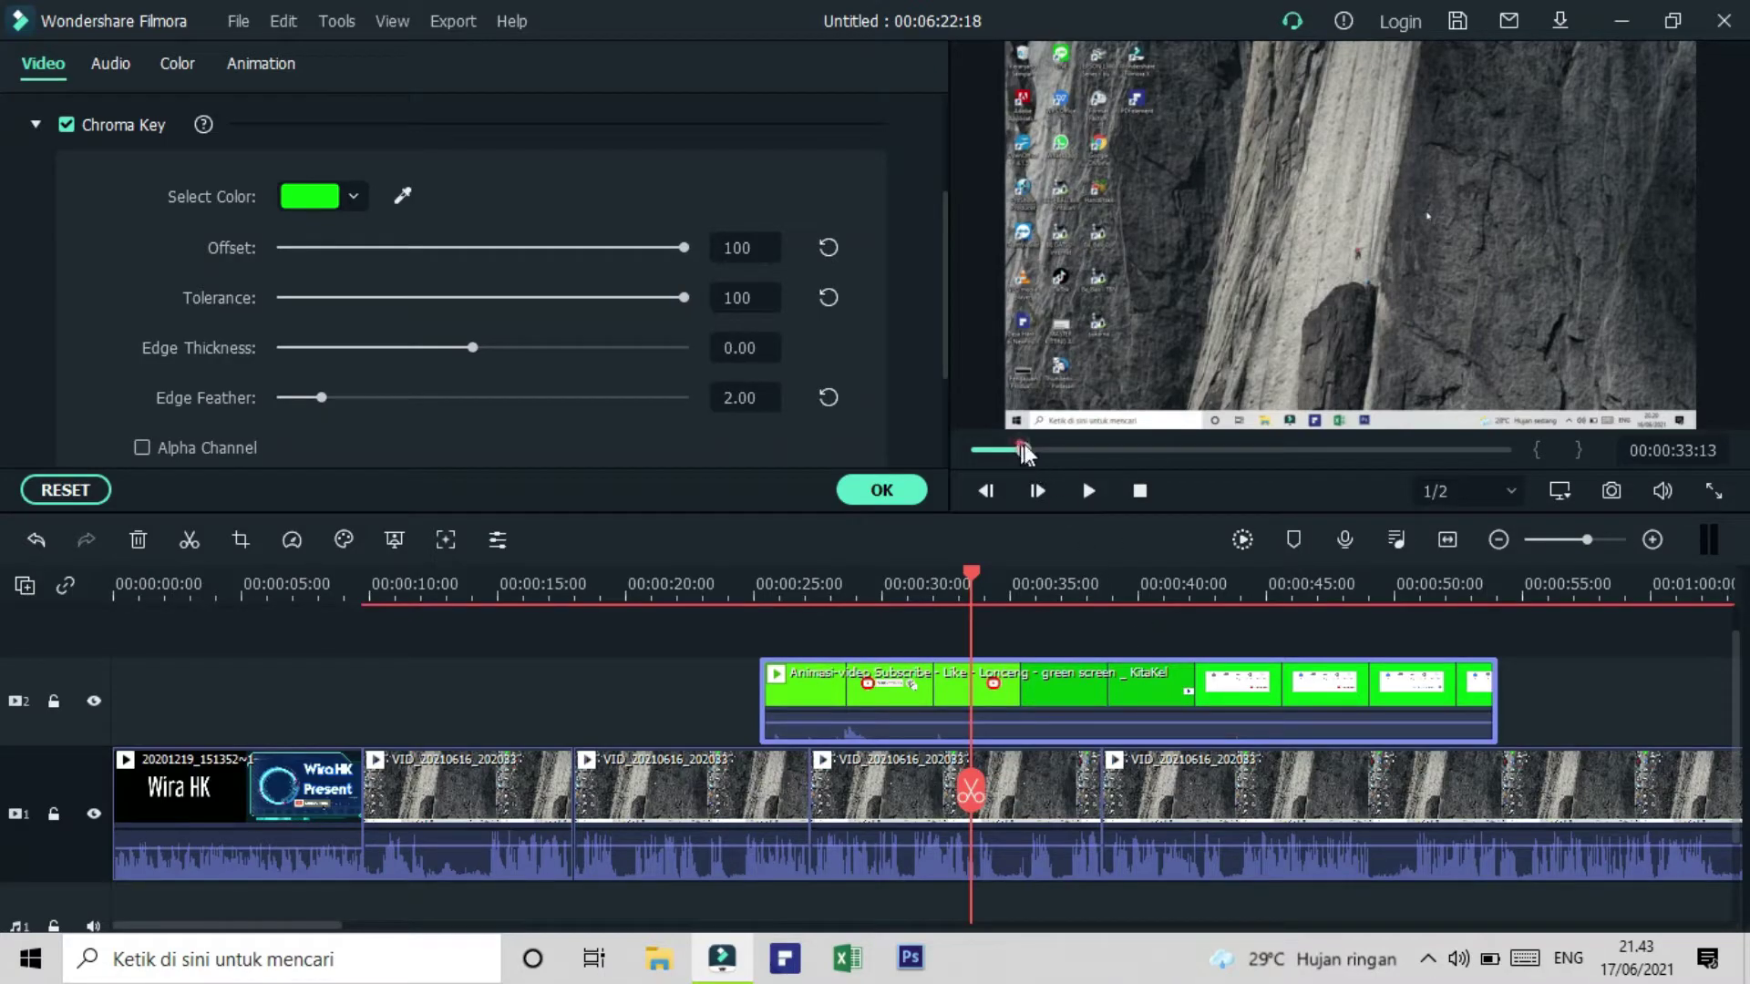
# Step: Append the Thanks For Watching clip to the end of the recording on video track 1 and preview it
pyautogui.moveTo(1023, 450); pyautogui.dragTo(1607, 490)
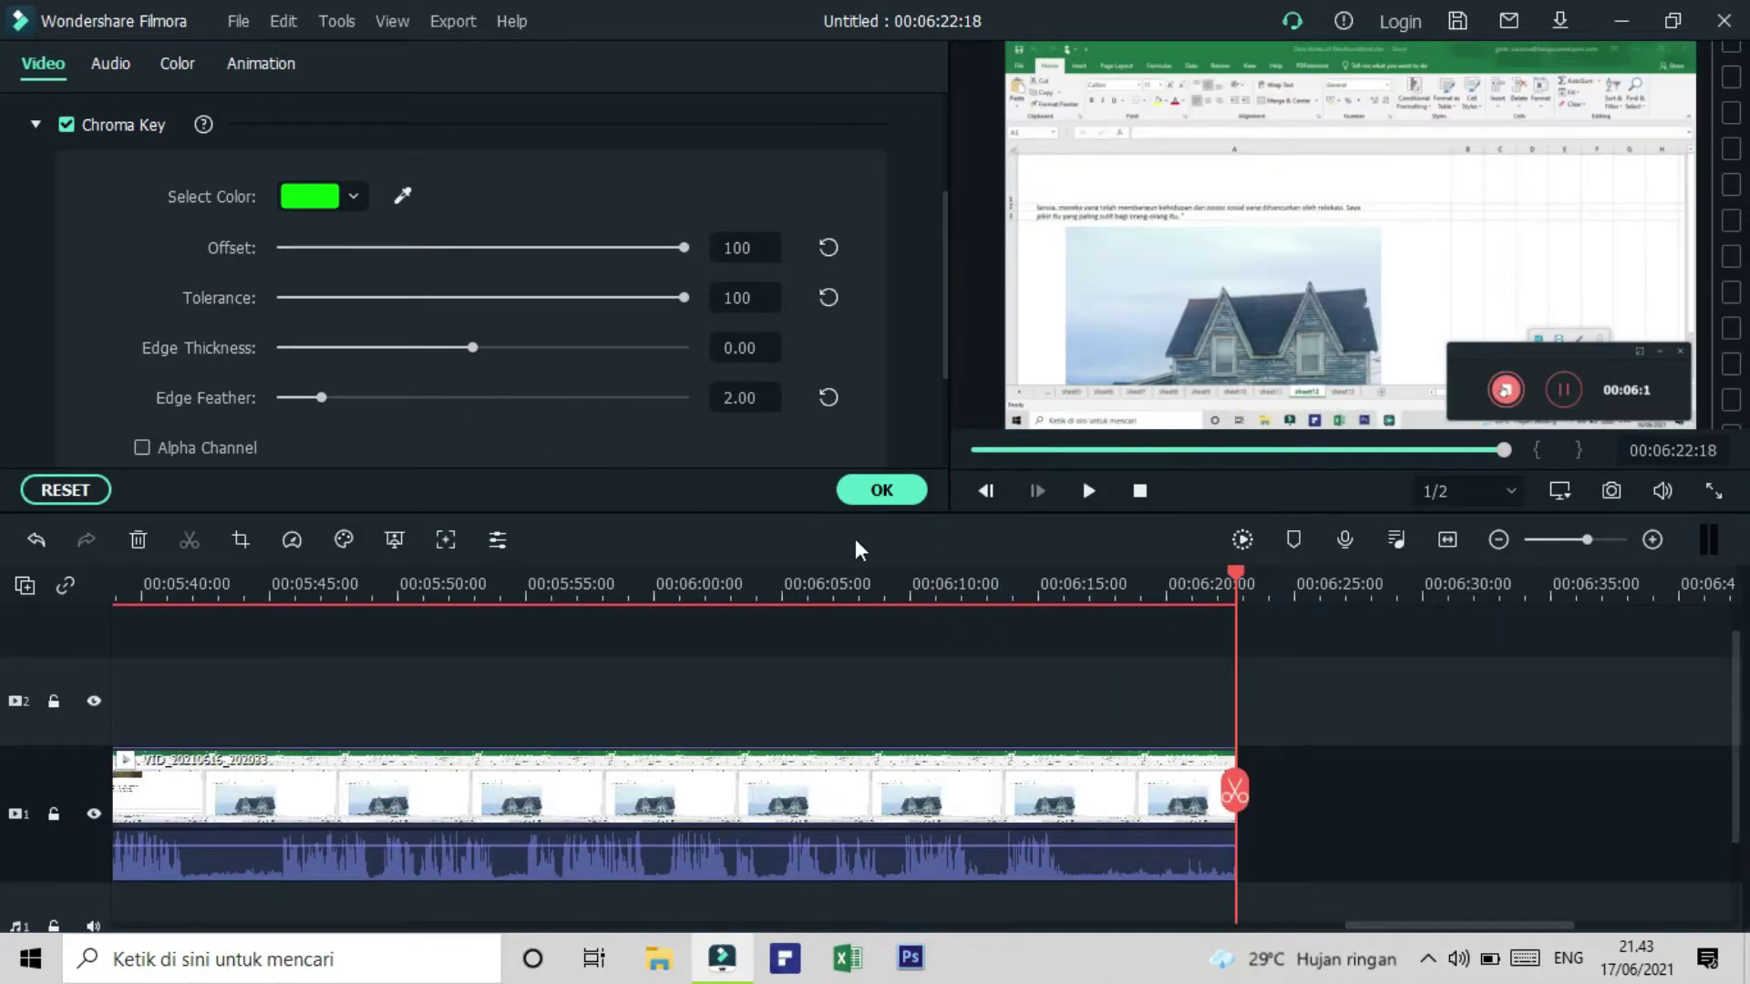
pyautogui.click(875, 495)
pyautogui.moveTo(387, 392); pyautogui.dragTo(1250, 901)
pyautogui.click(1088, 491)
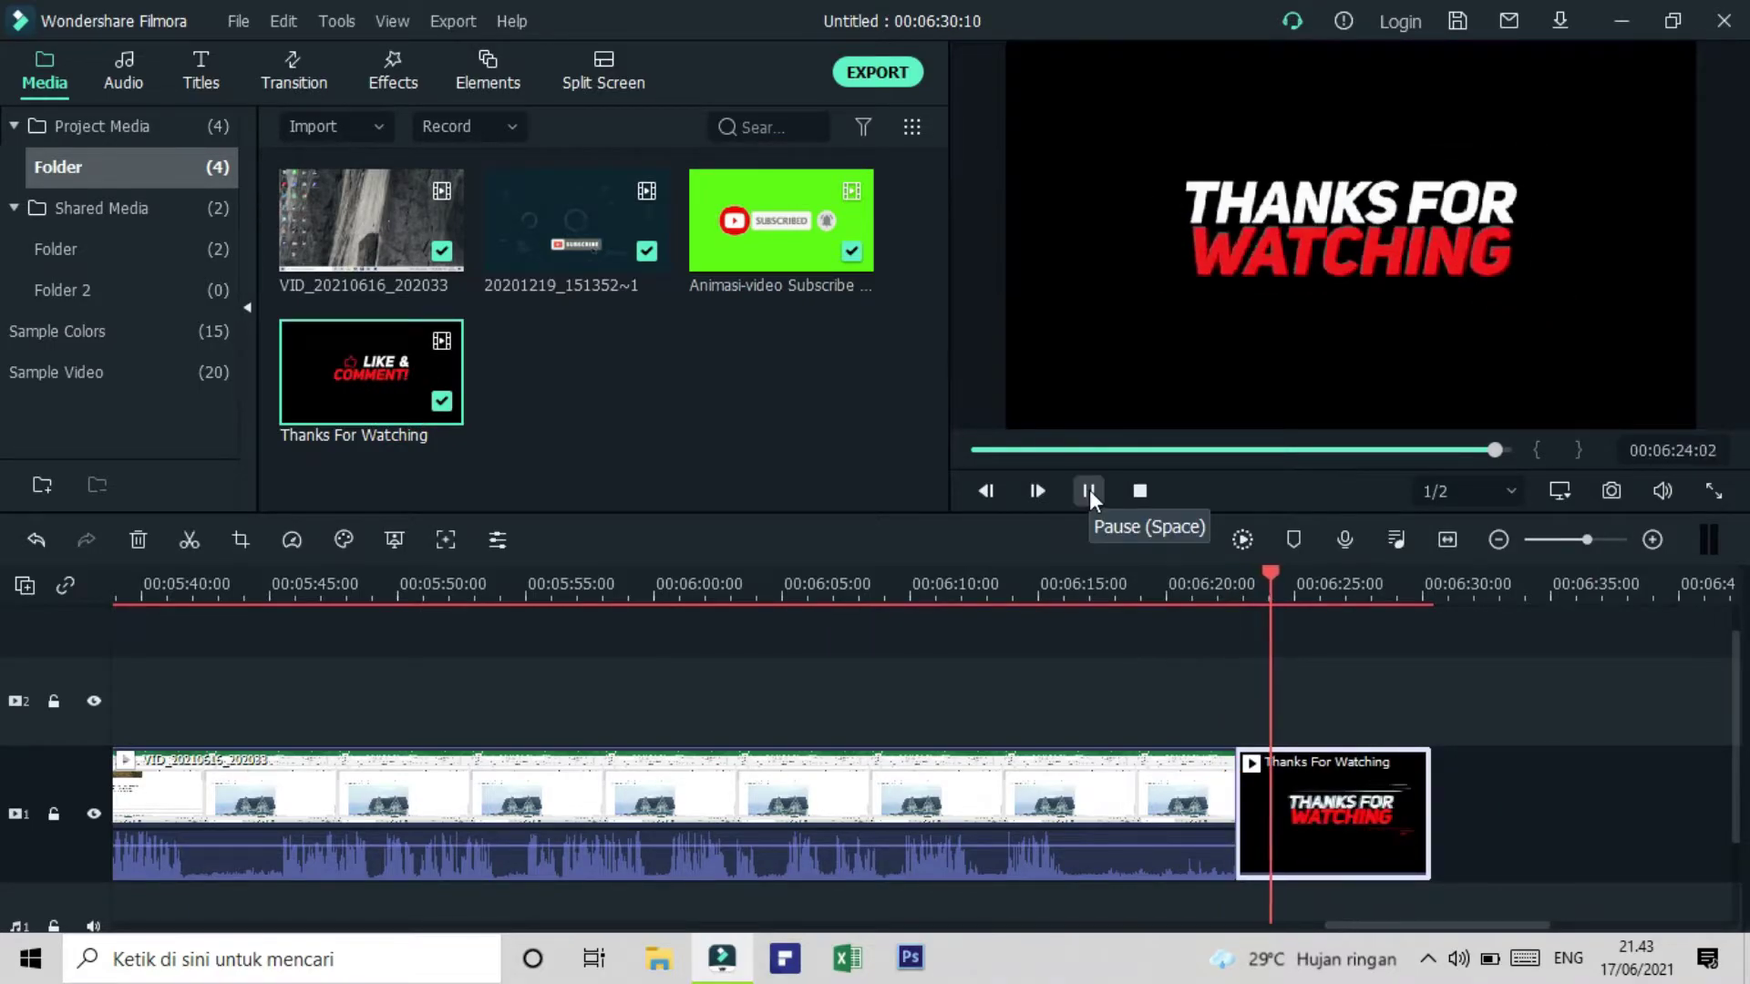
pyautogui.click(1090, 489)
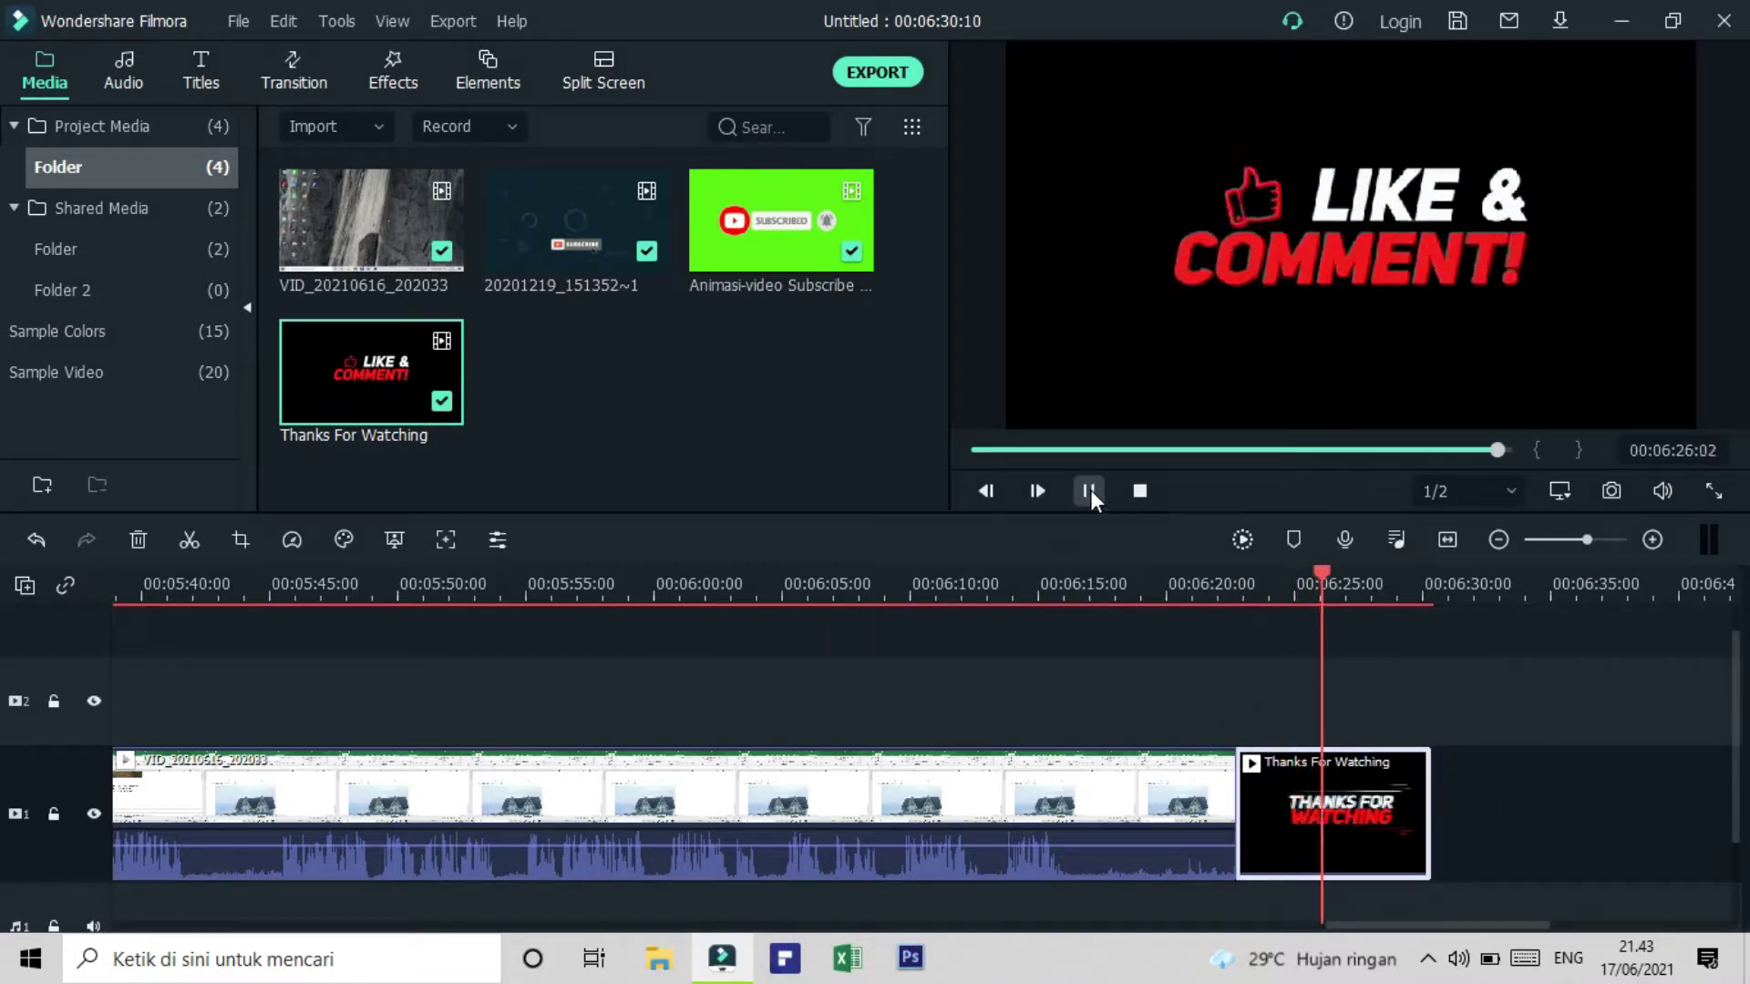
# Step: Add the included Does_It_Float music to audio track 1, starting at 00:00:00:00
pyautogui.moveTo(1492, 446); pyautogui.dragTo(610, 473)
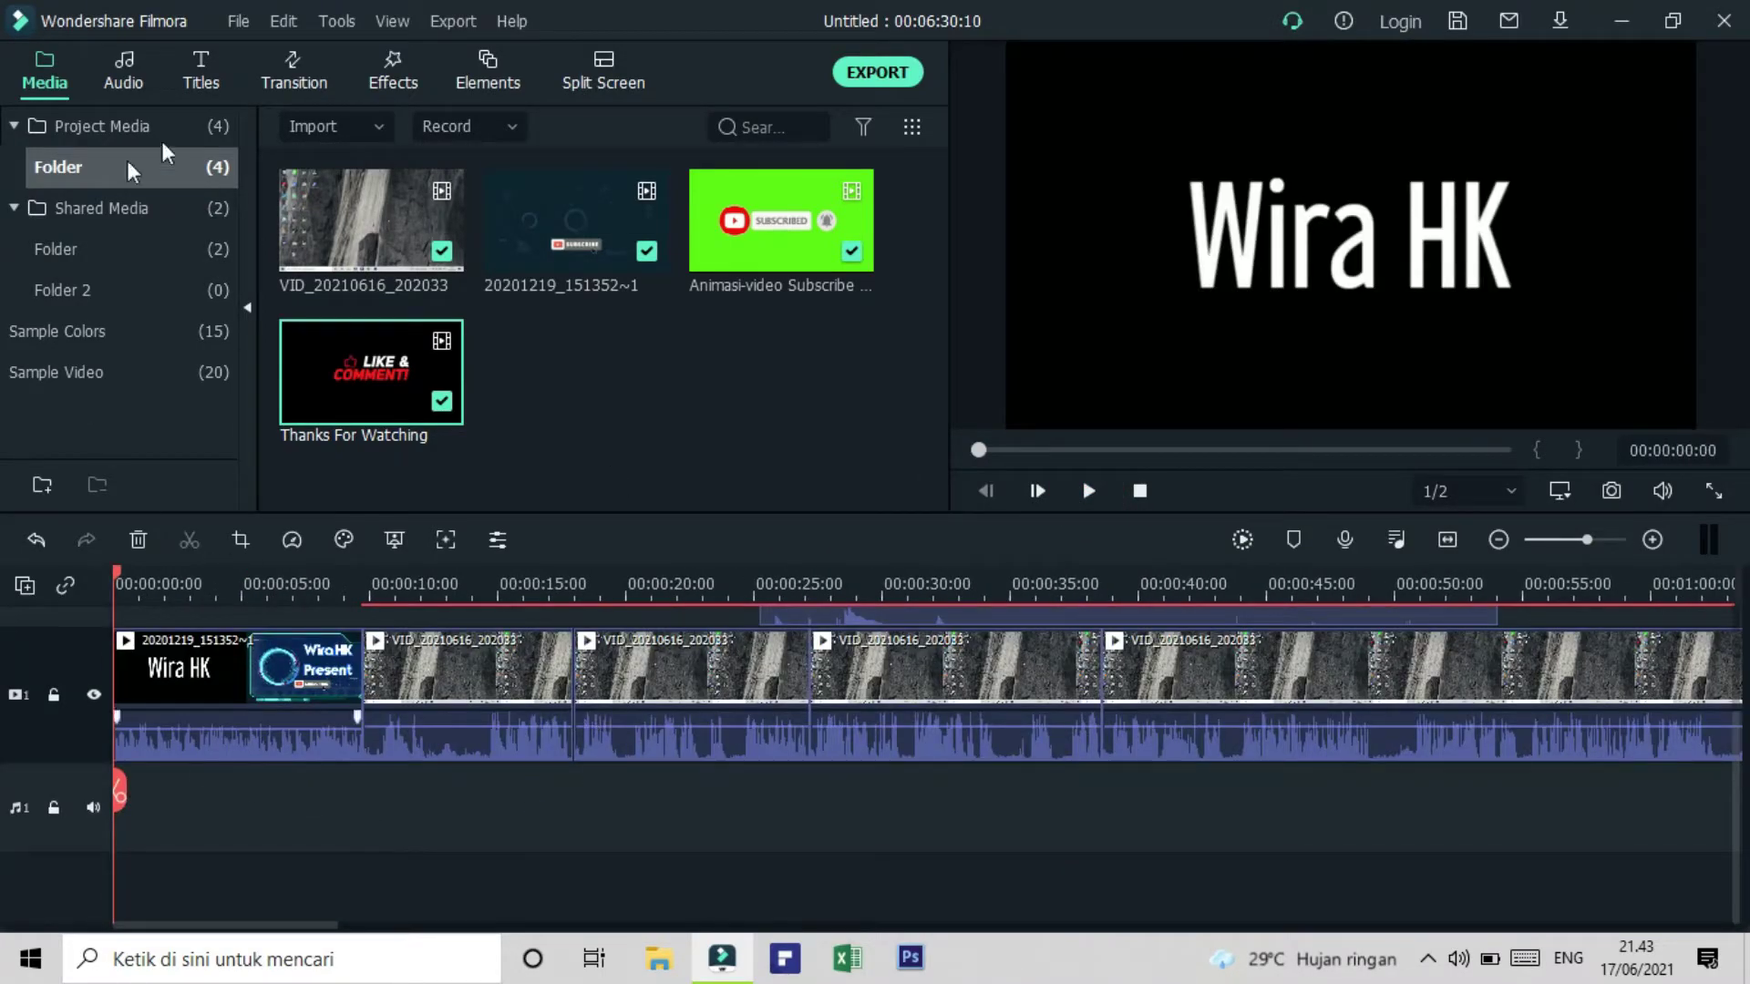
pyautogui.click(305, 126)
pyautogui.click(118, 66)
pyautogui.click(124, 68)
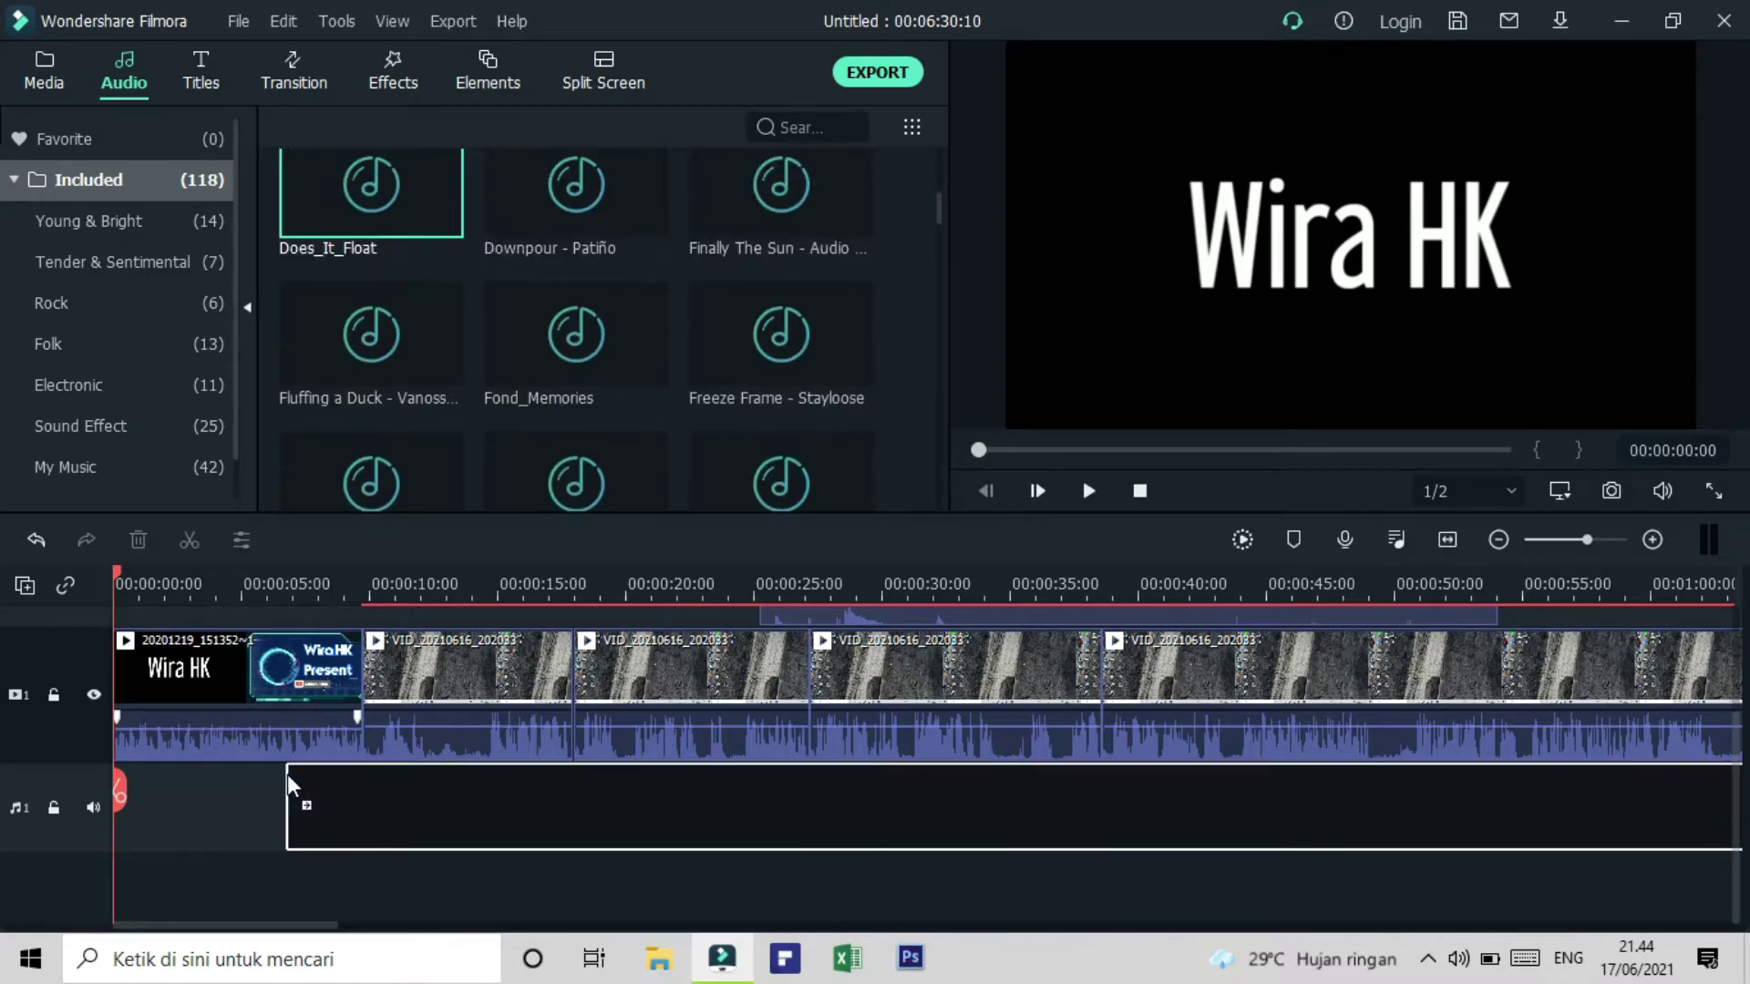
pyautogui.moveTo(289, 781); pyautogui.dragTo(178, 930)
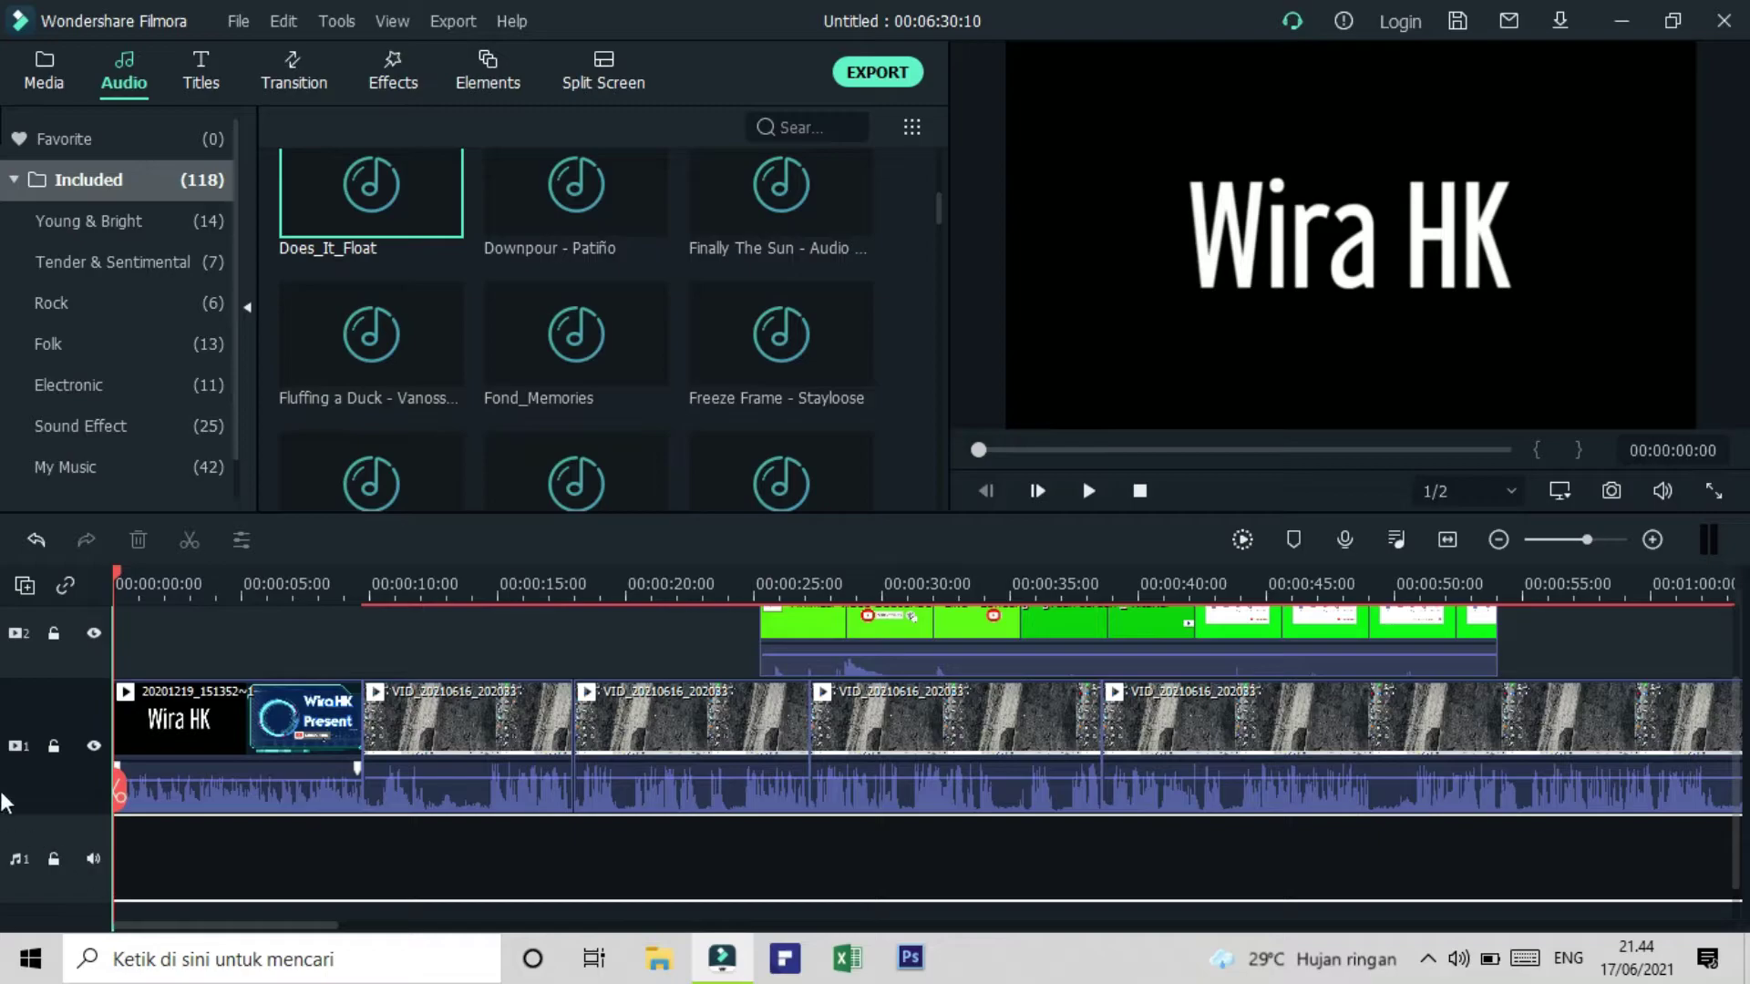
pyautogui.click(307, 786)
pyautogui.moveTo(306, 804); pyautogui.dragTo(518, 804)
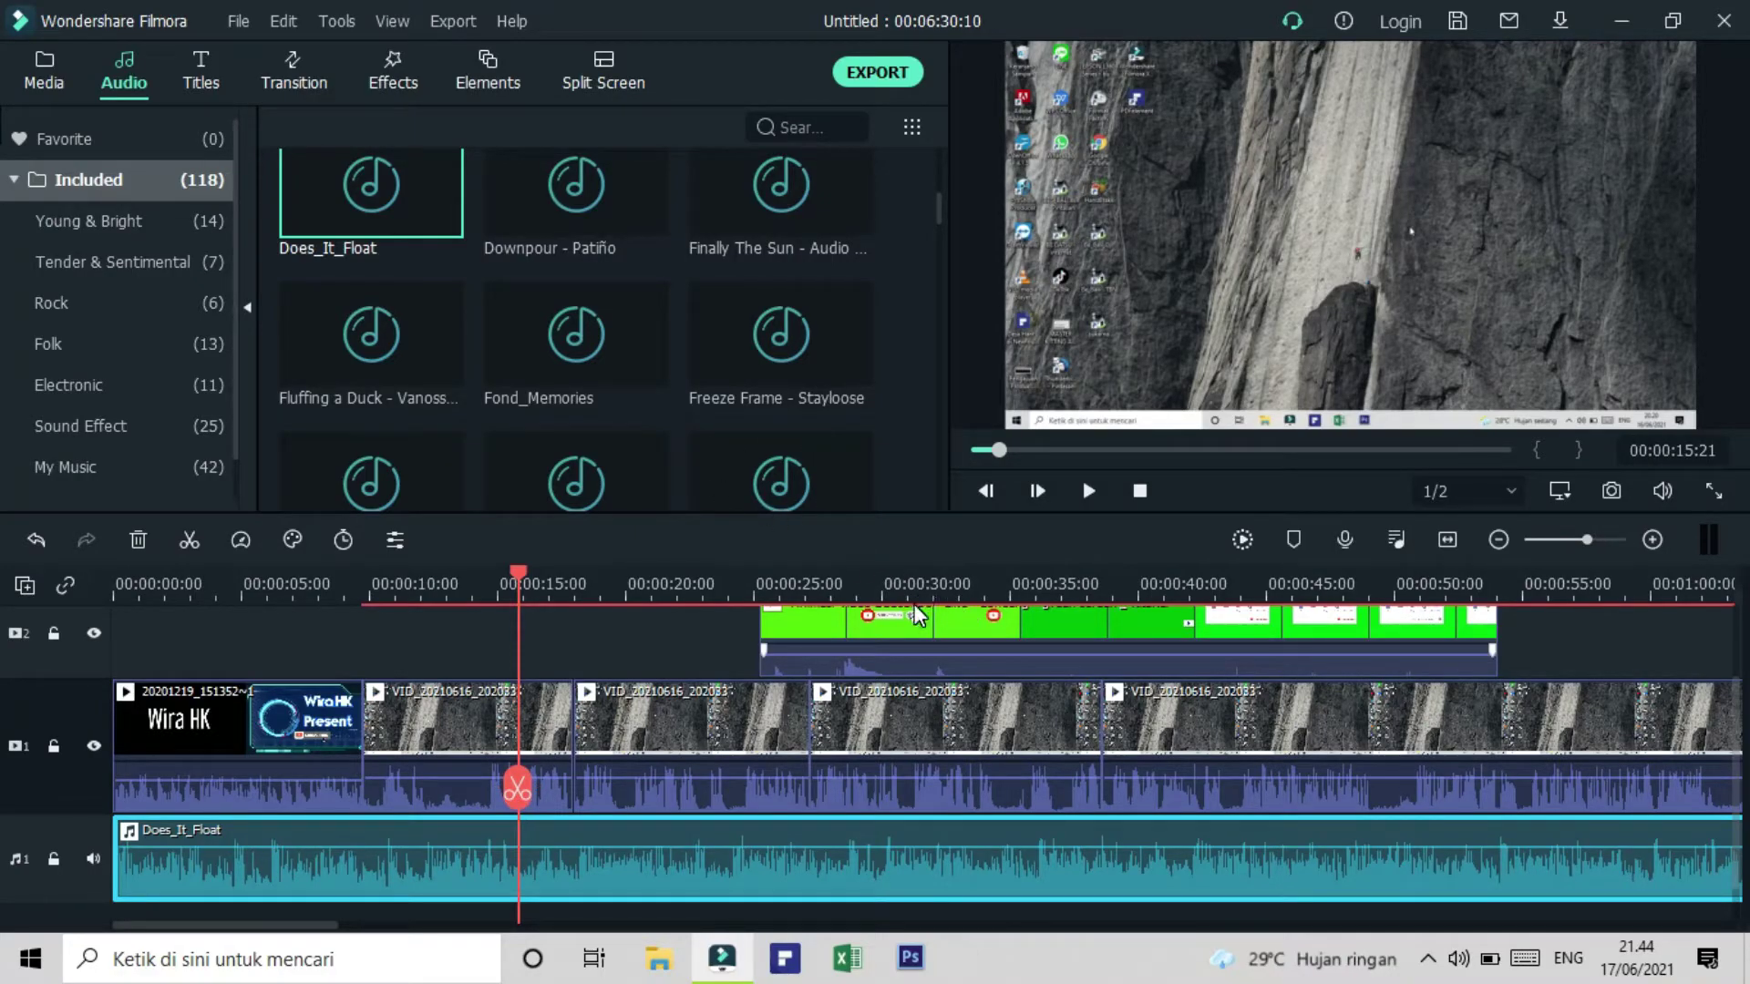
pyautogui.click(637, 784)
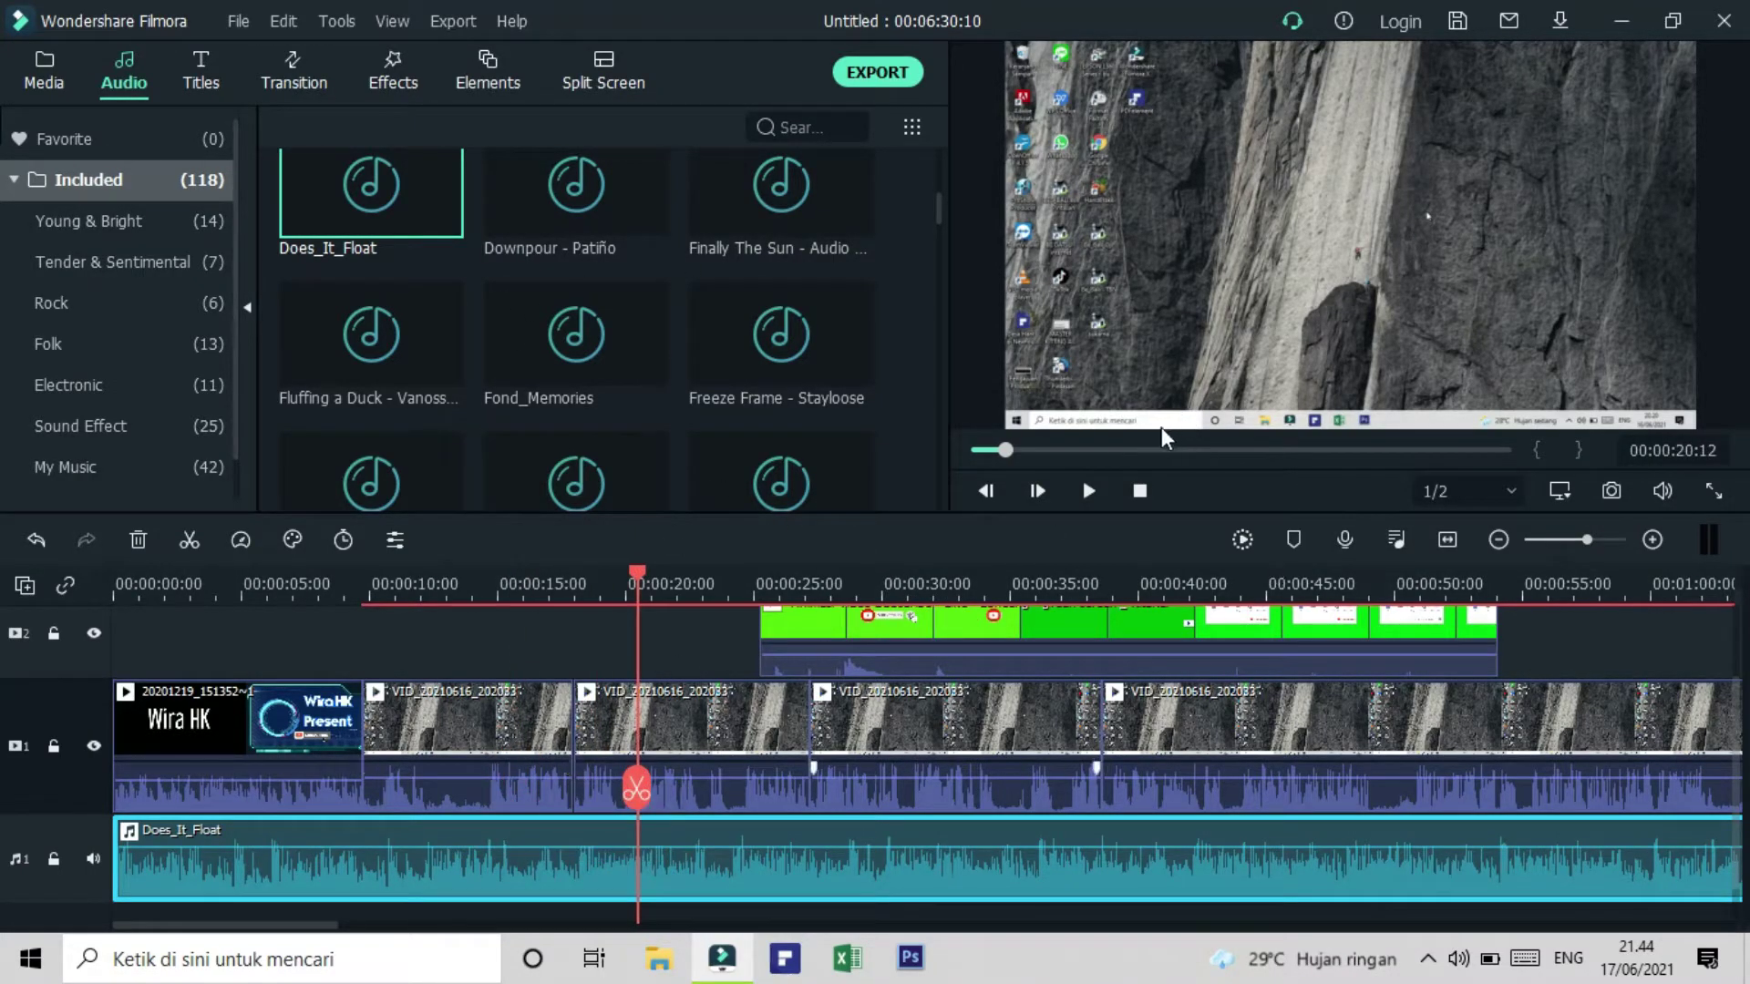
pyautogui.scroll(-2, 972, 832)
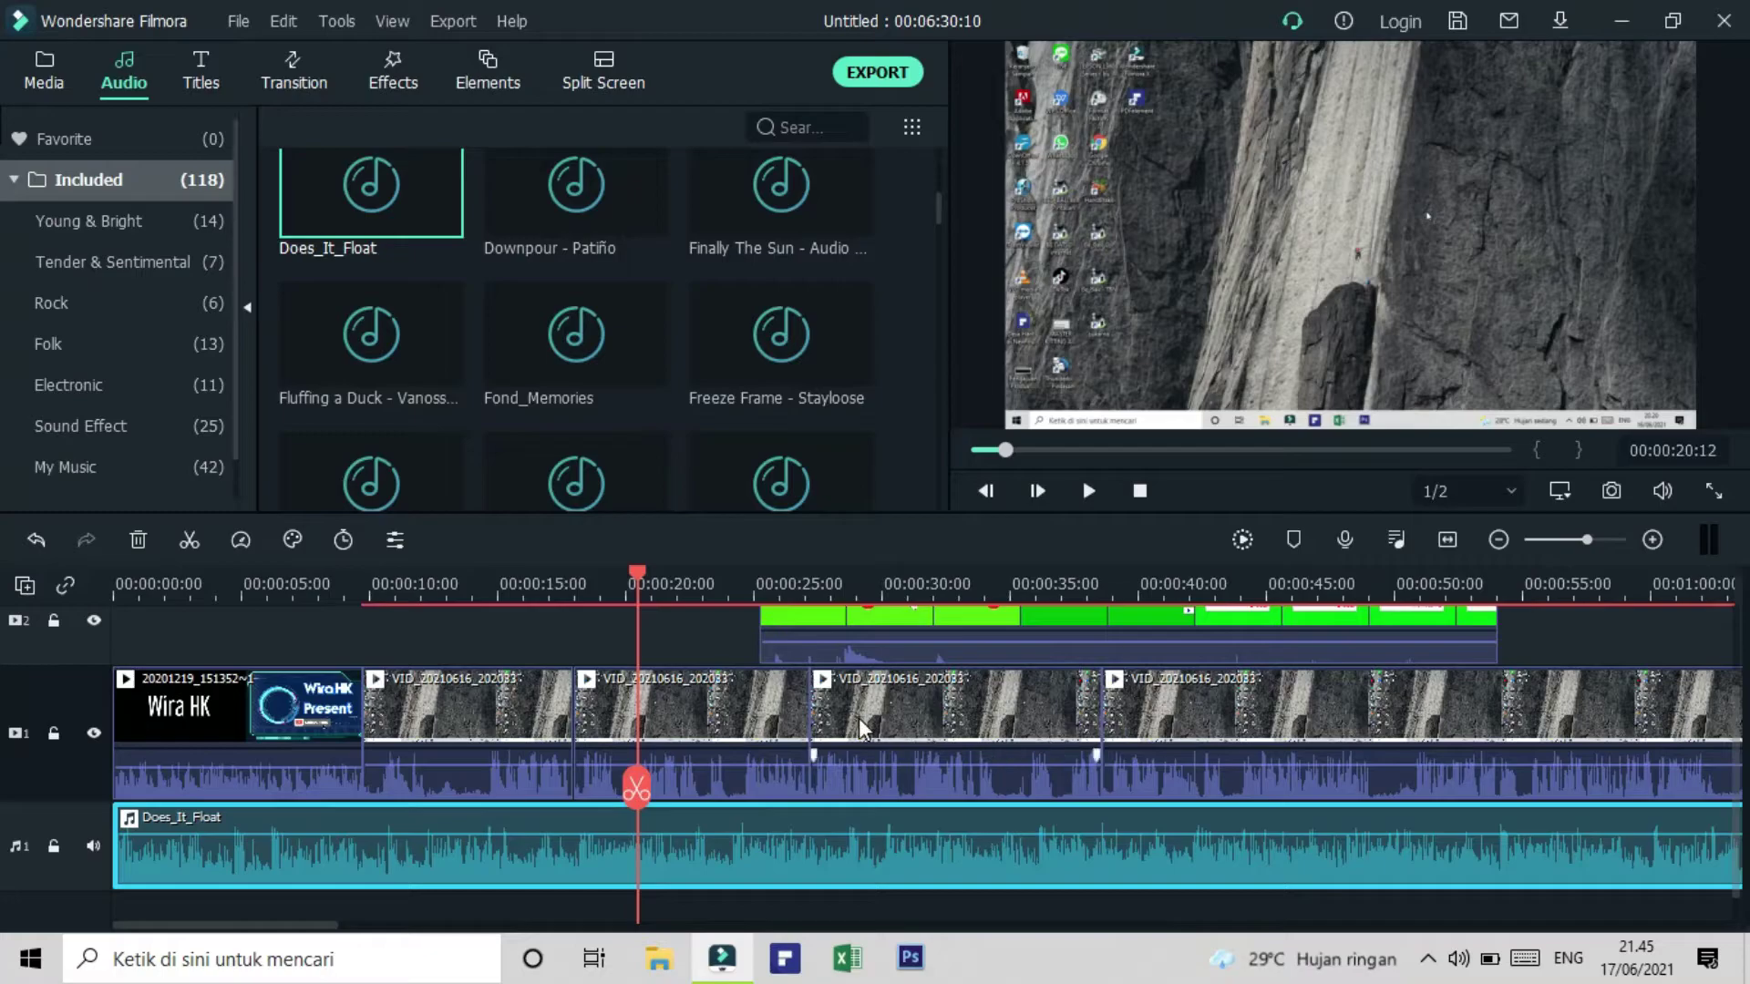
# Step: Open the export settings for the finished video
pyautogui.click(863, 72)
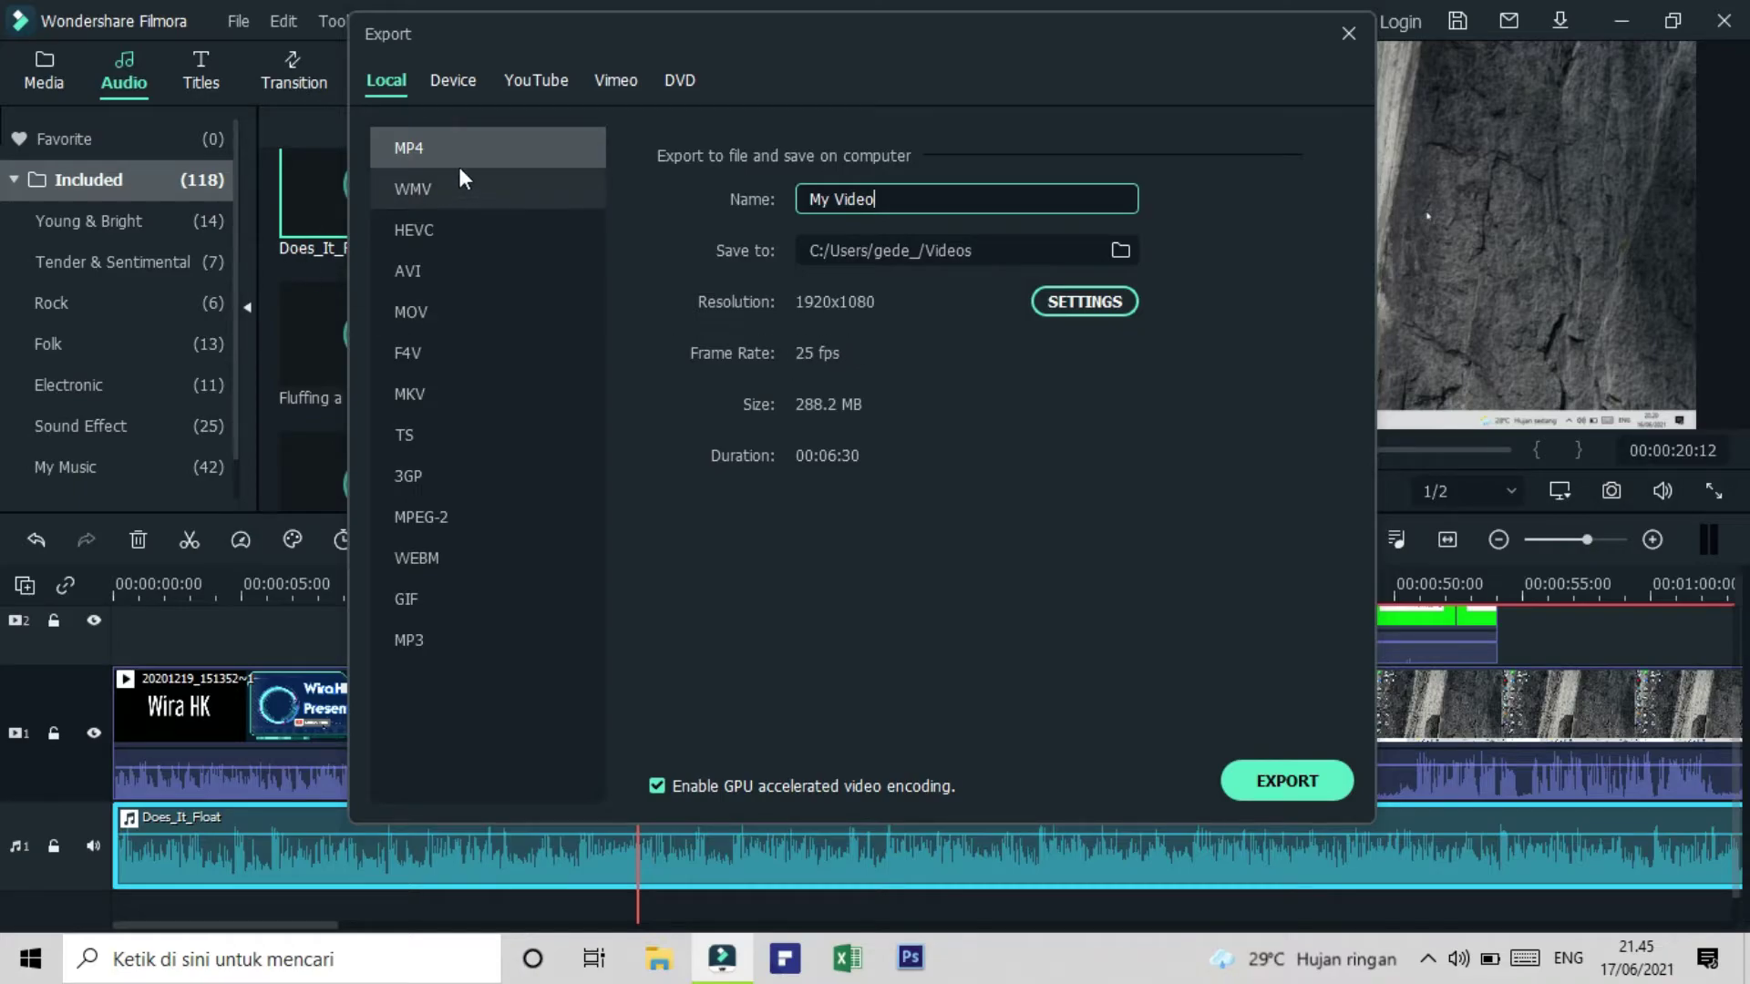
pyautogui.click(423, 187)
pyautogui.click(413, 230)
pyautogui.click(410, 273)
pyautogui.click(416, 312)
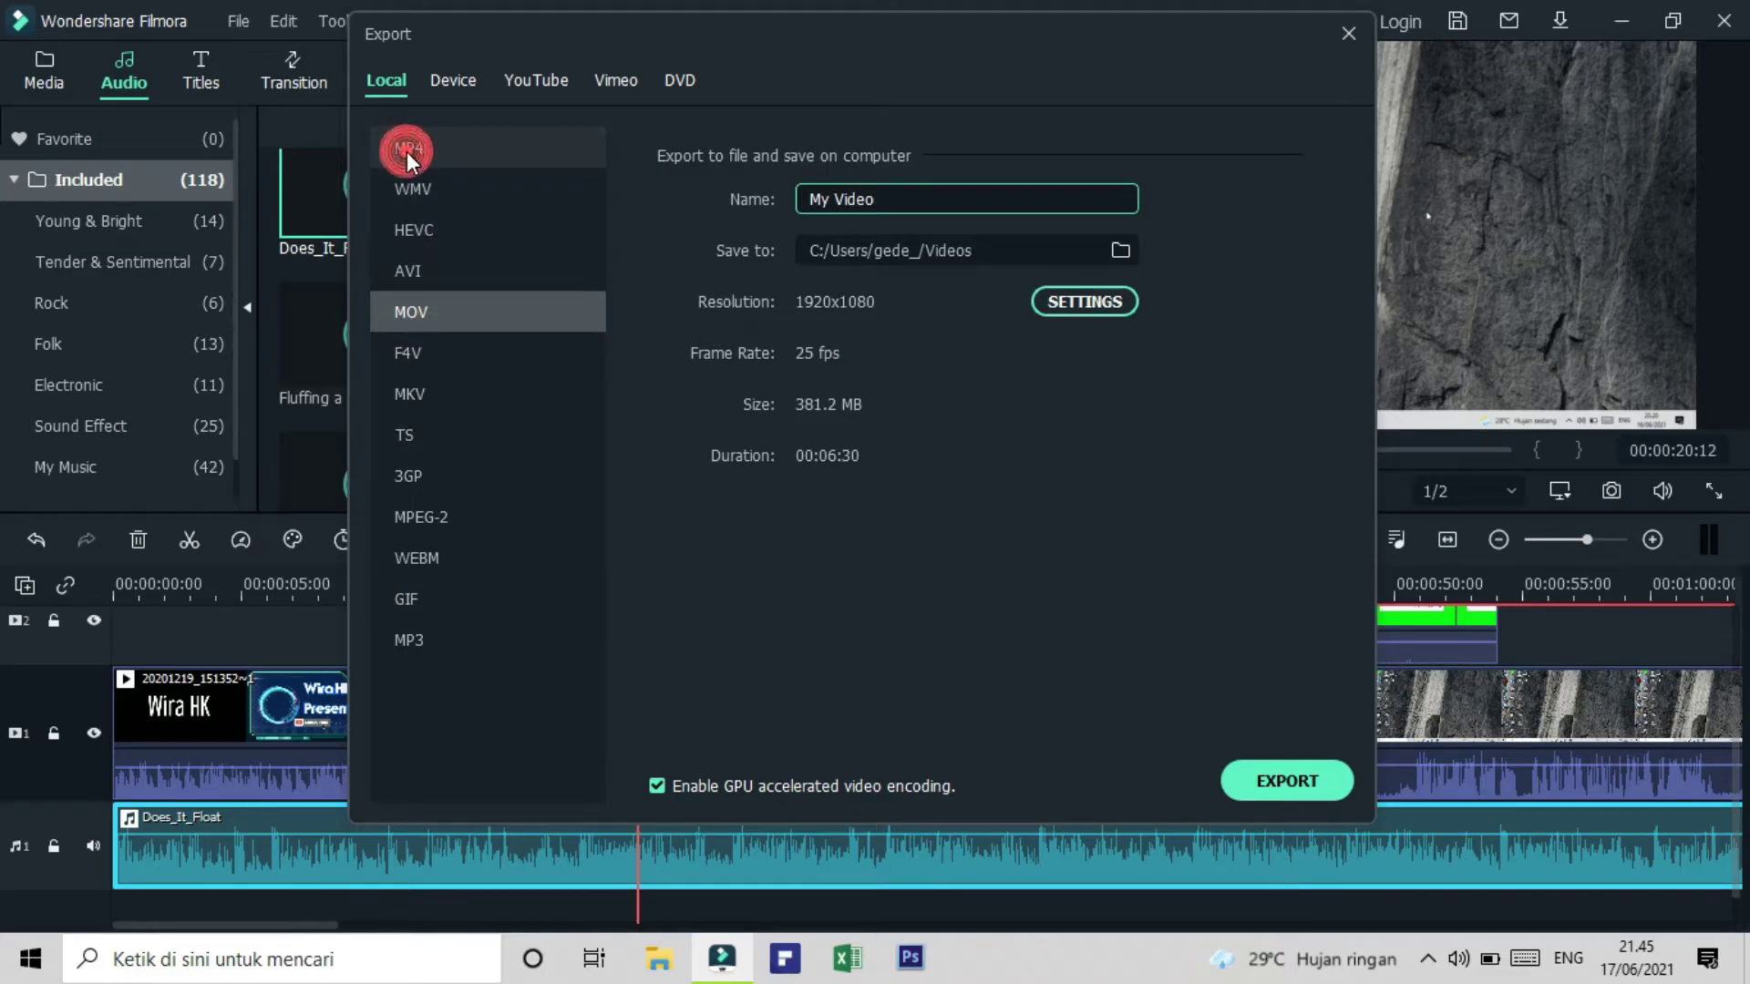
pyautogui.click(445, 149)
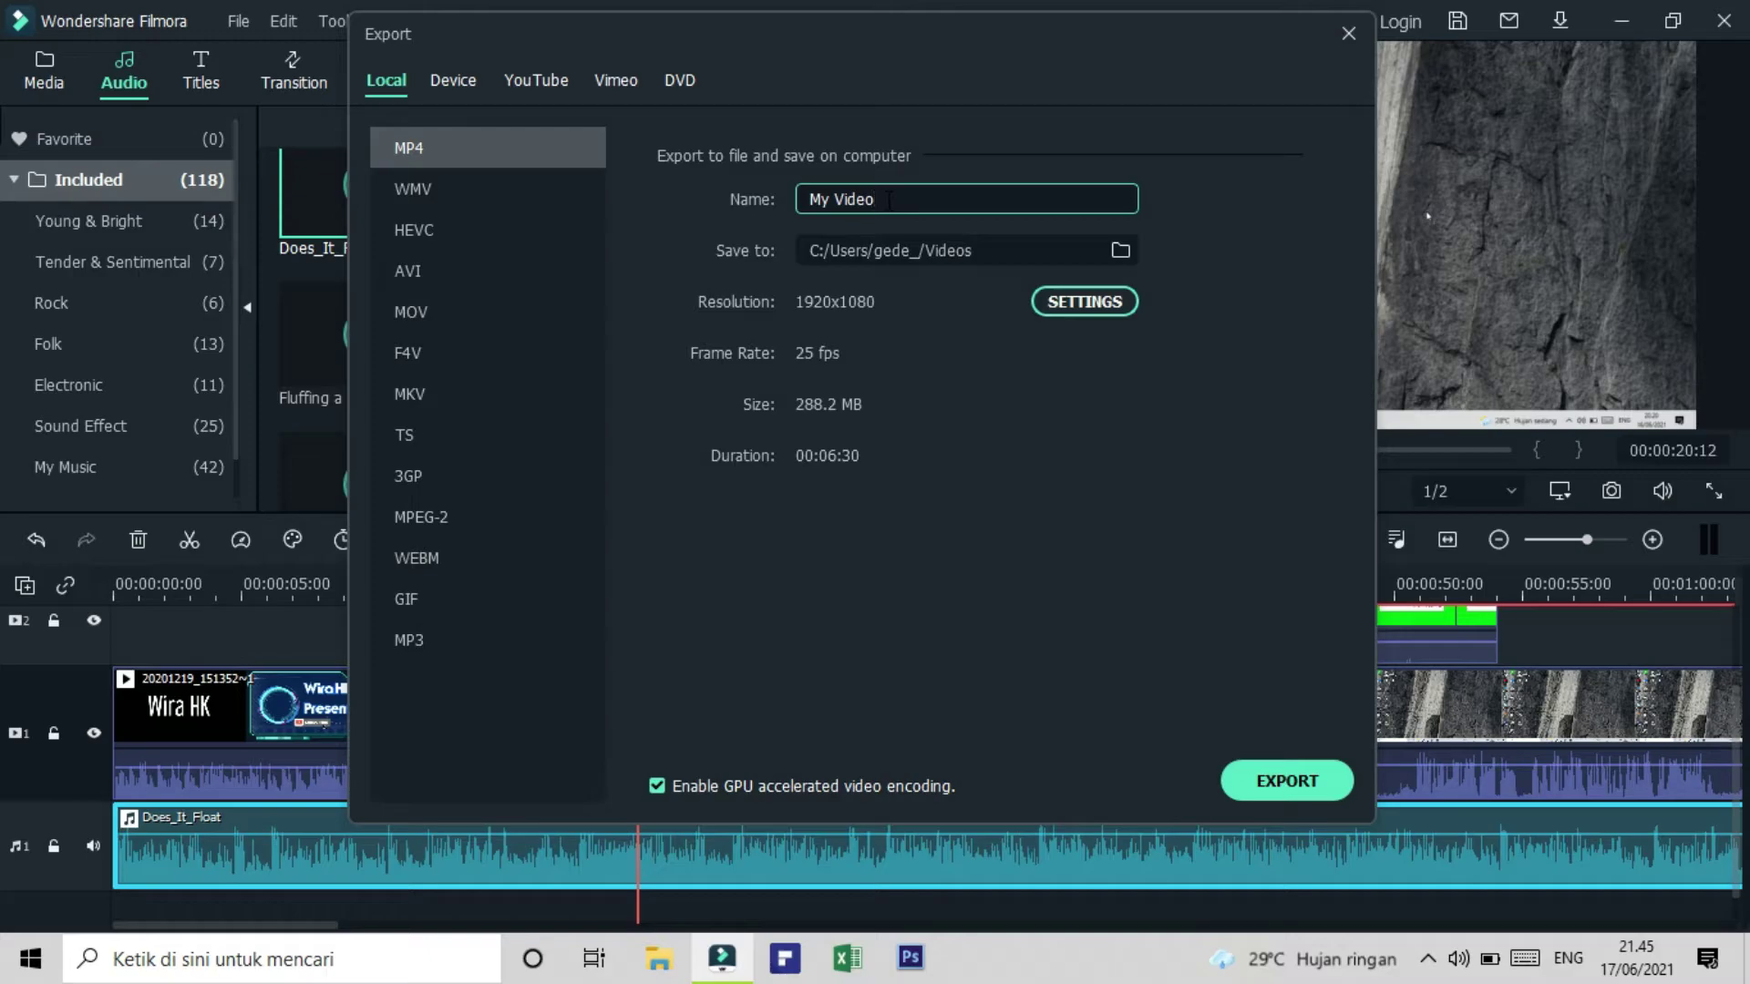
# Step: Name the exported file "My Video Edit" and choose the Videos folder as its save location
pyautogui.write('Edit')
pyautogui.click(1118, 250)
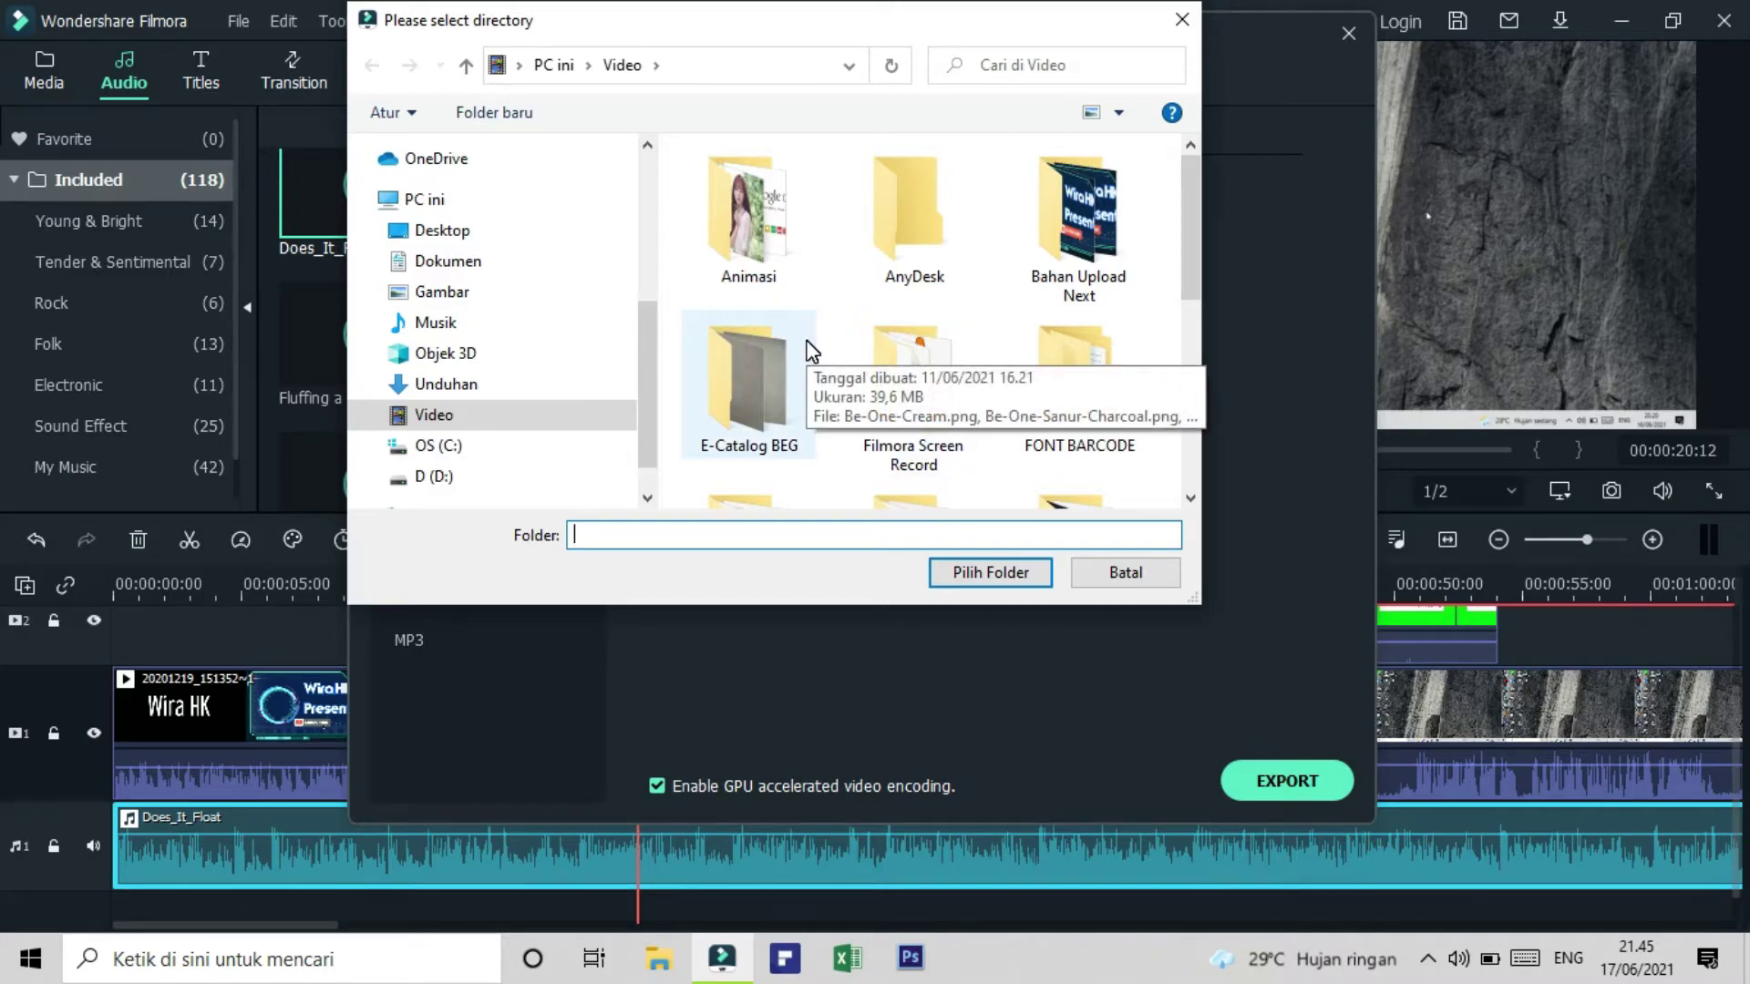
pyautogui.click(990, 572)
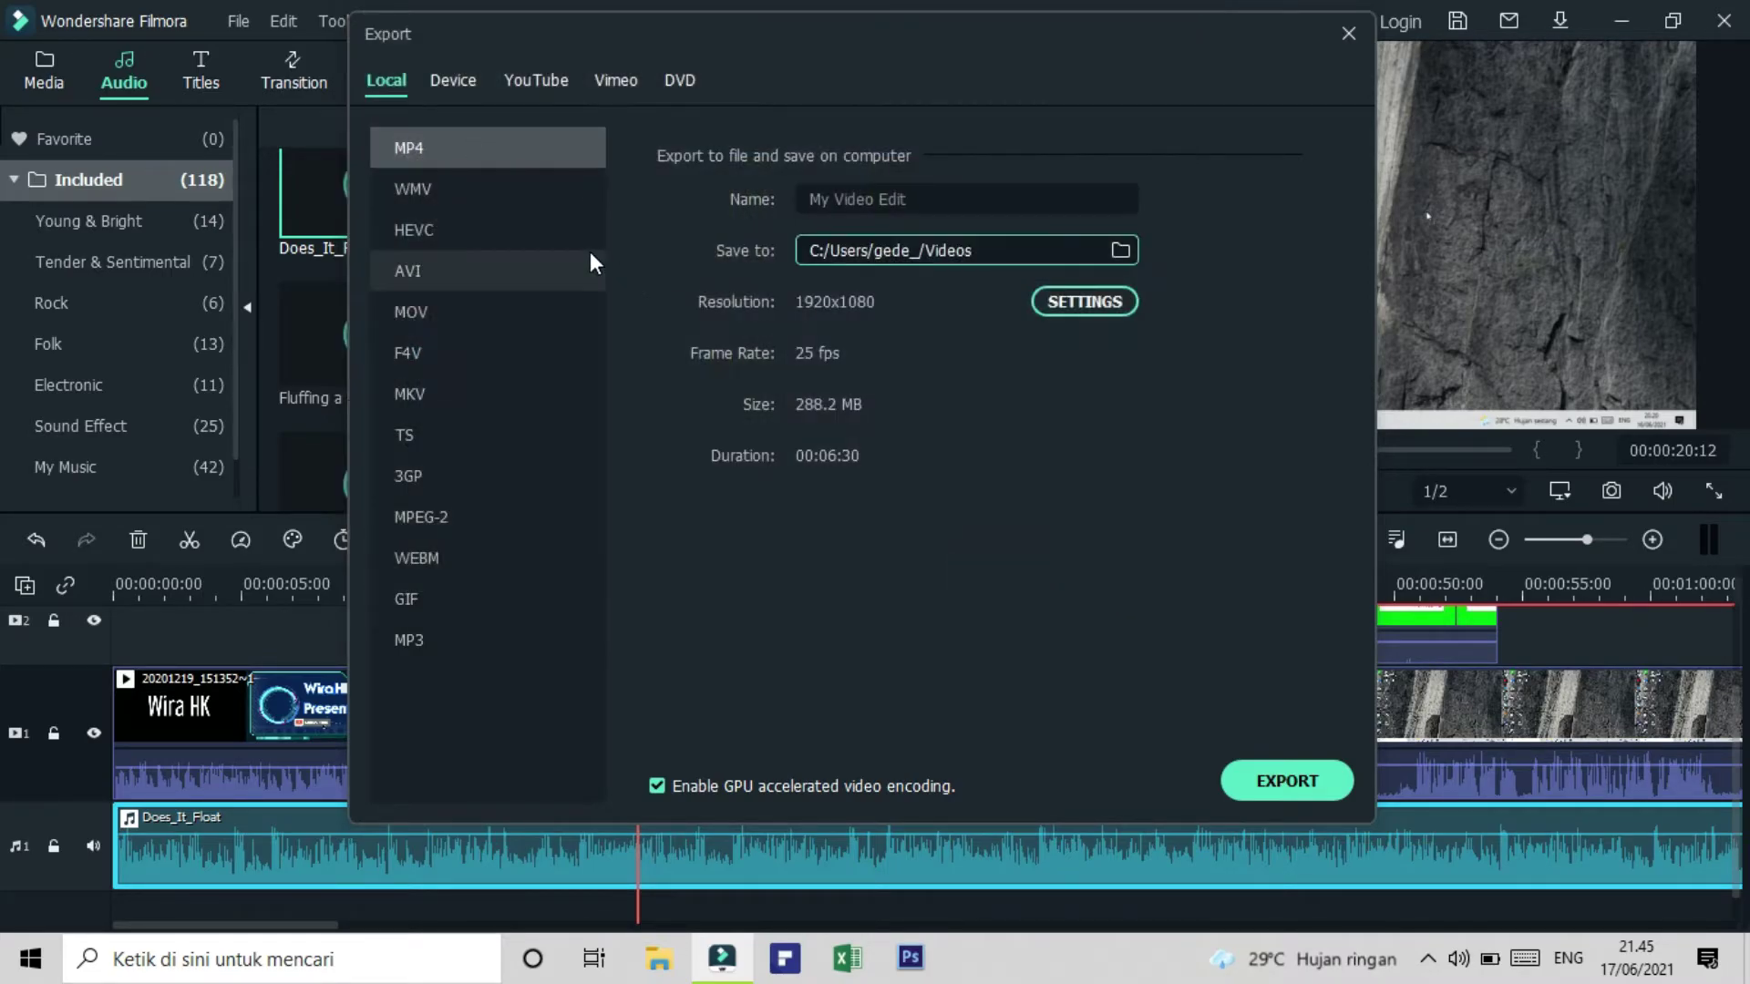
# Step: Set the export resolution to 1920x1080 and the frame rate to 60 fps
pyautogui.click(1071, 303)
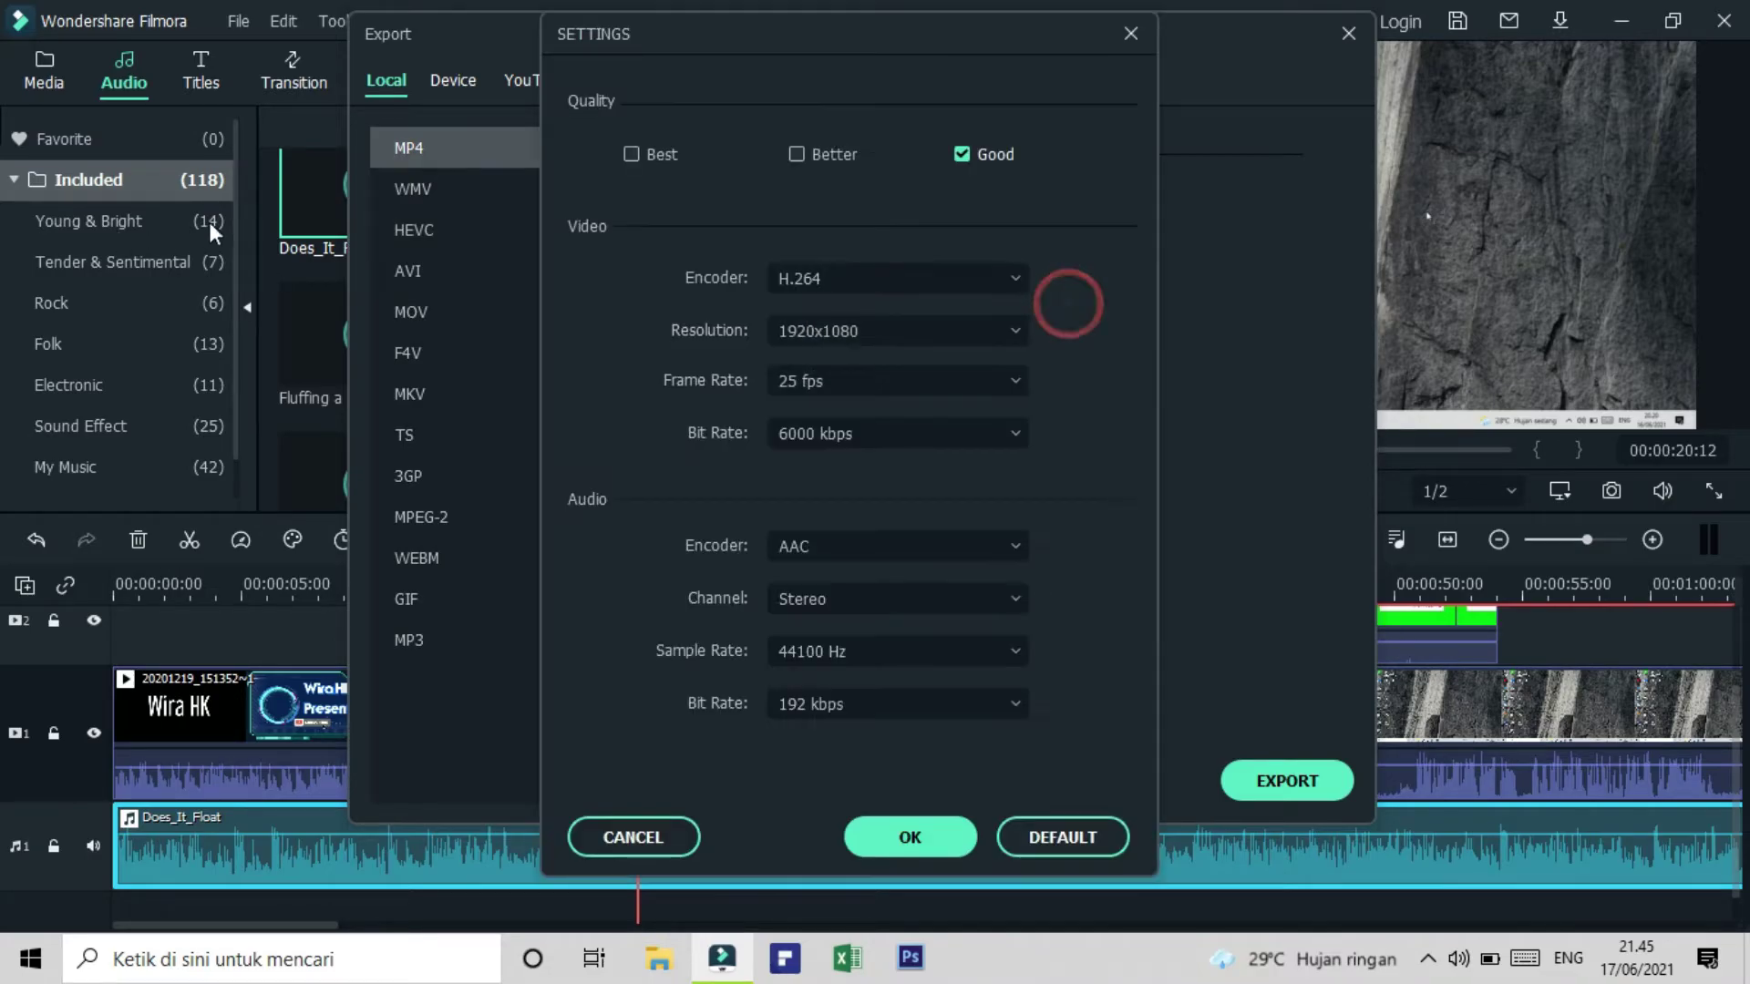
pyautogui.click(936, 339)
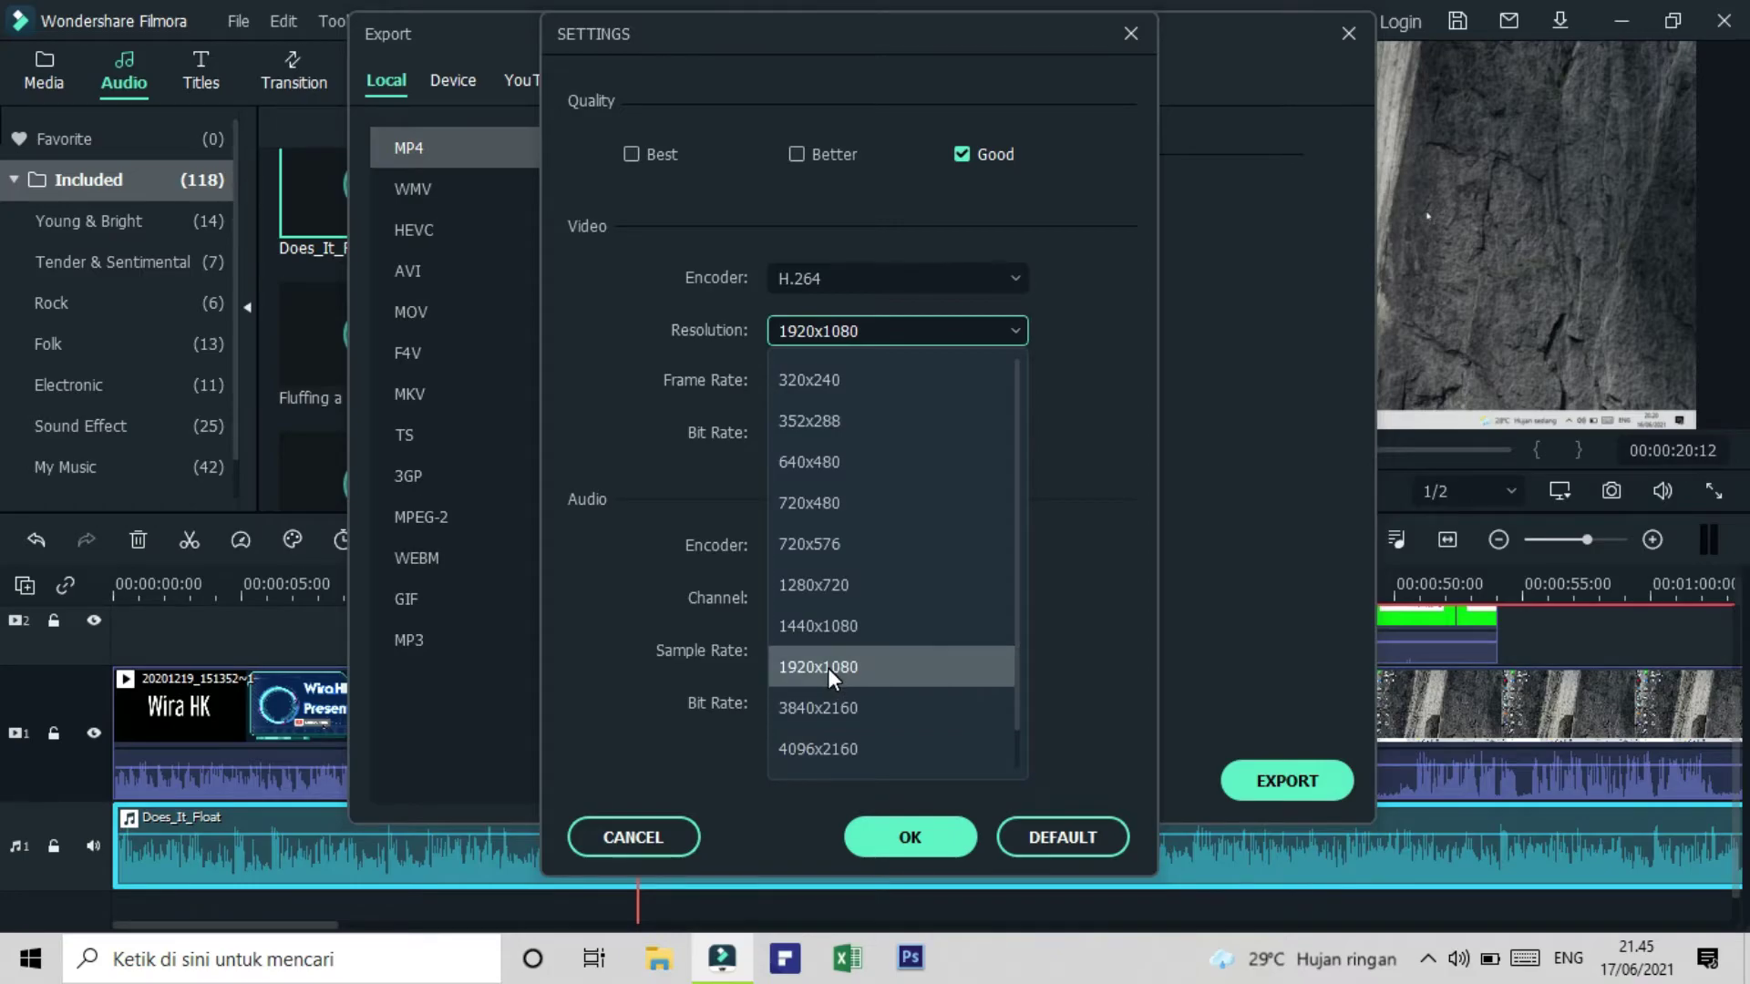
pyautogui.click(826, 668)
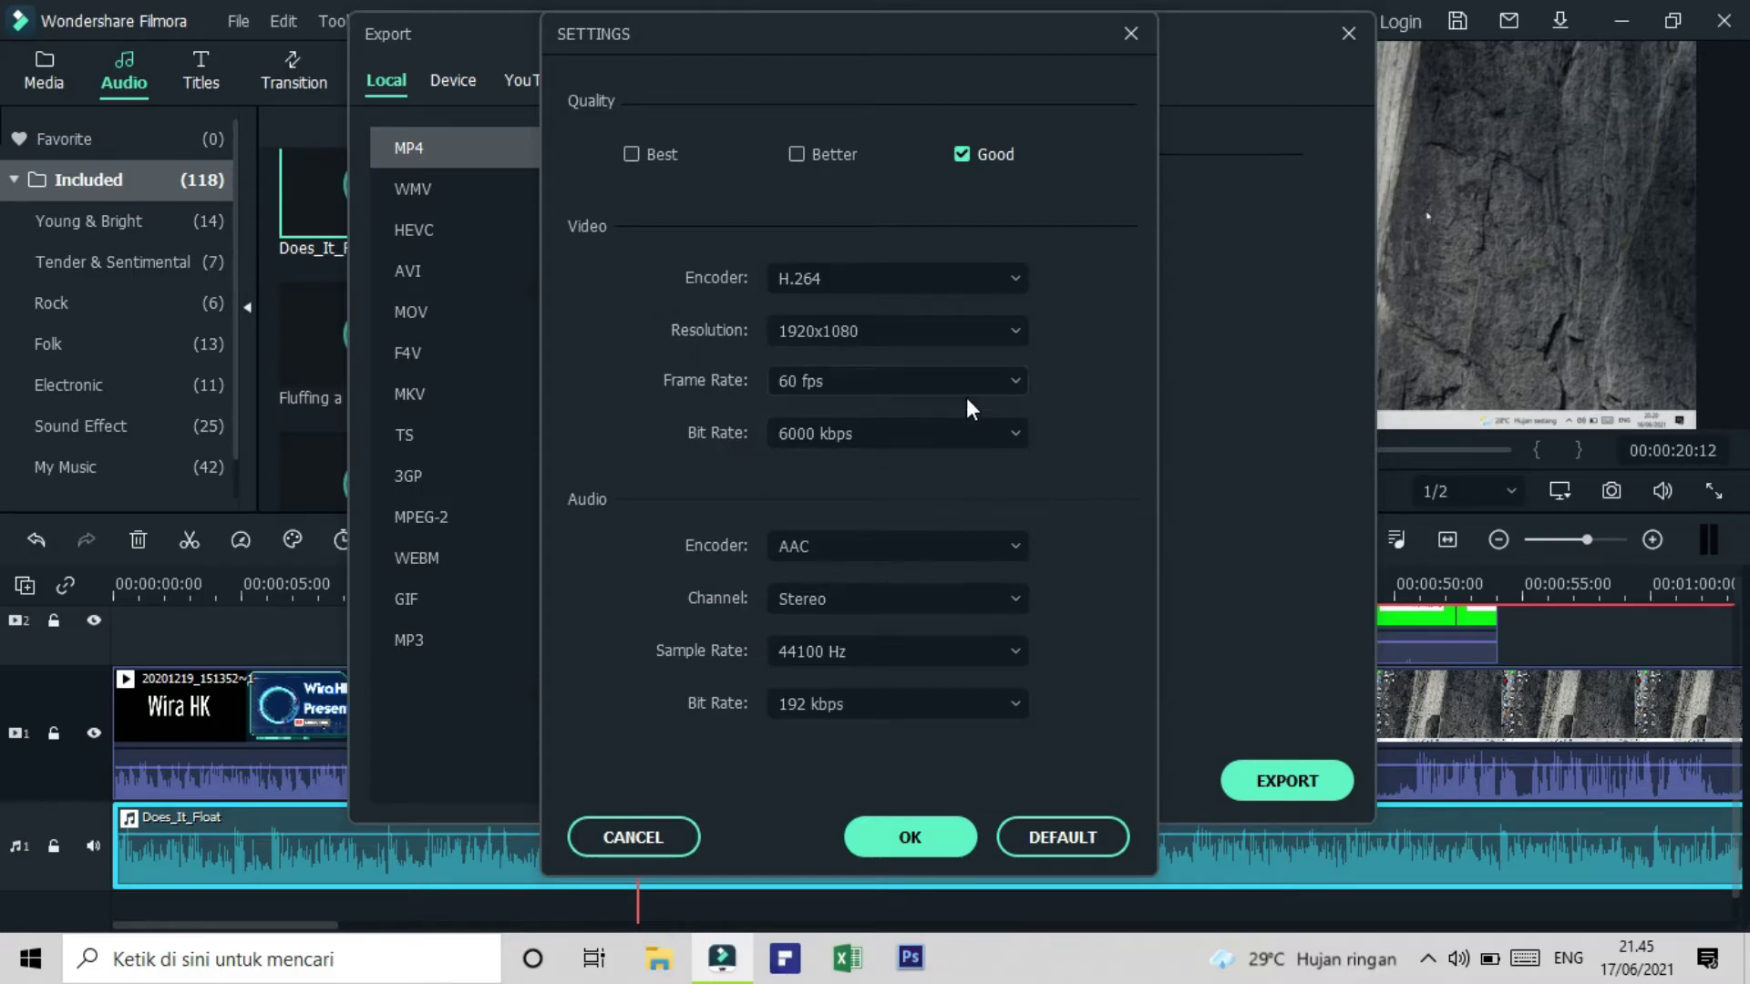
pyautogui.click(631, 153)
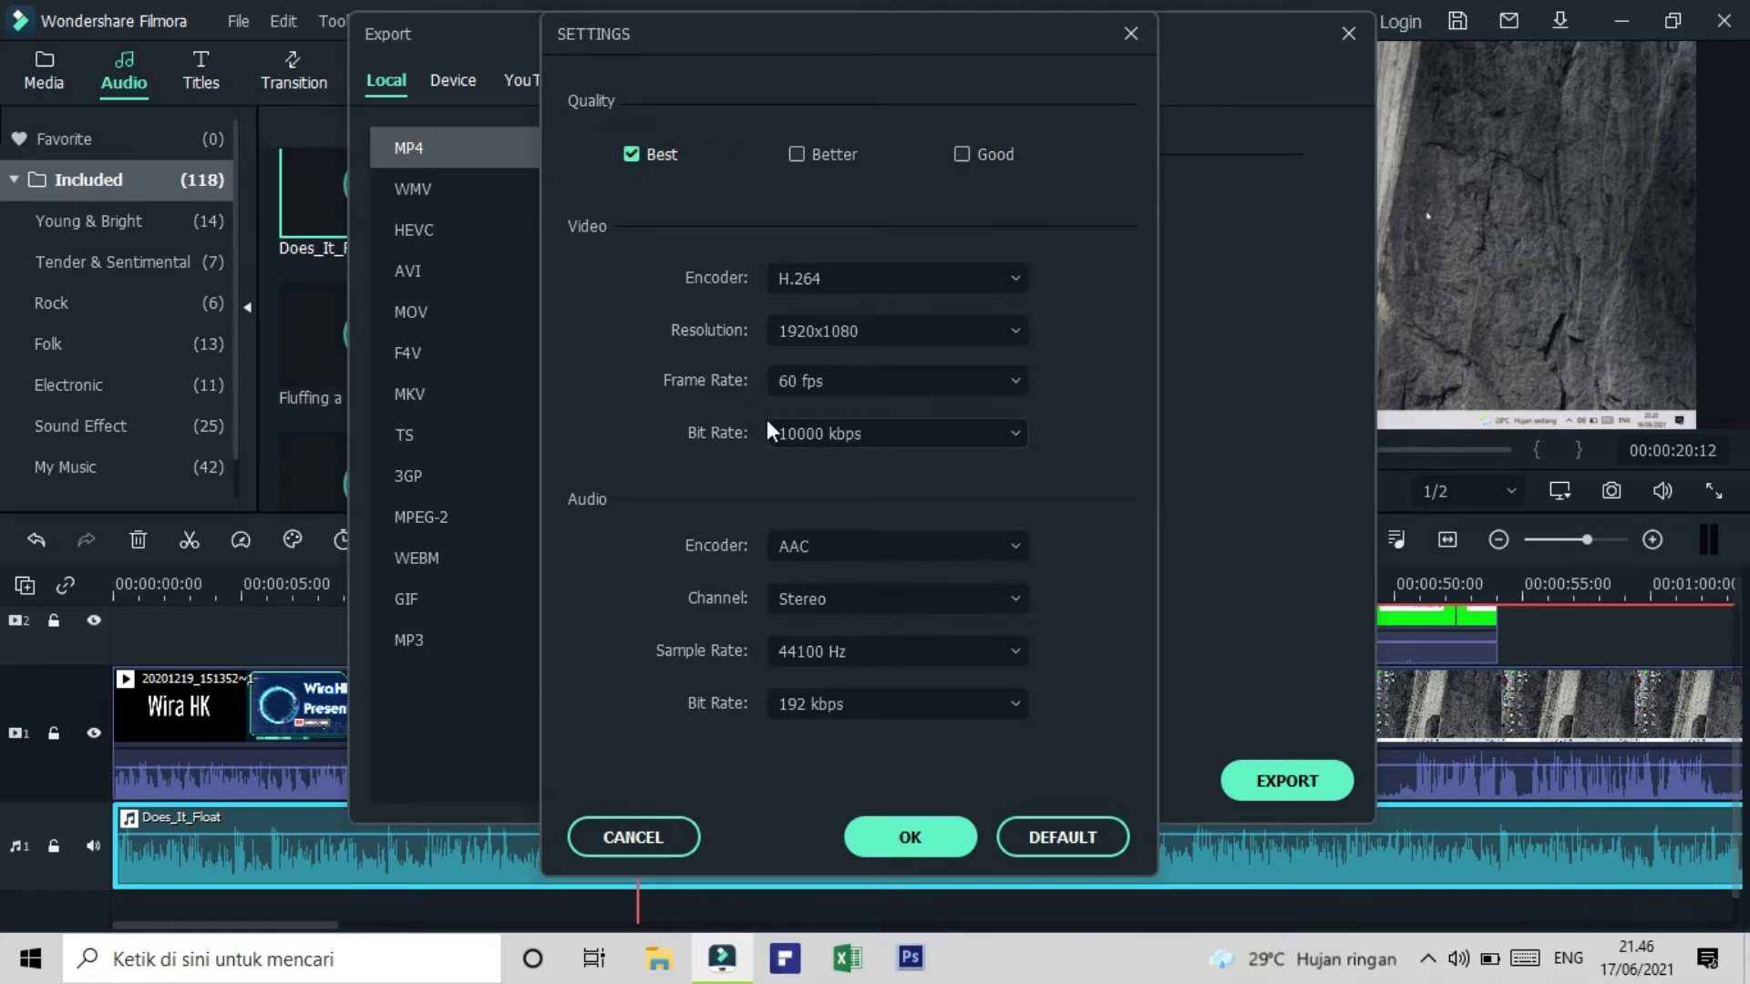
pyautogui.click(796, 154)
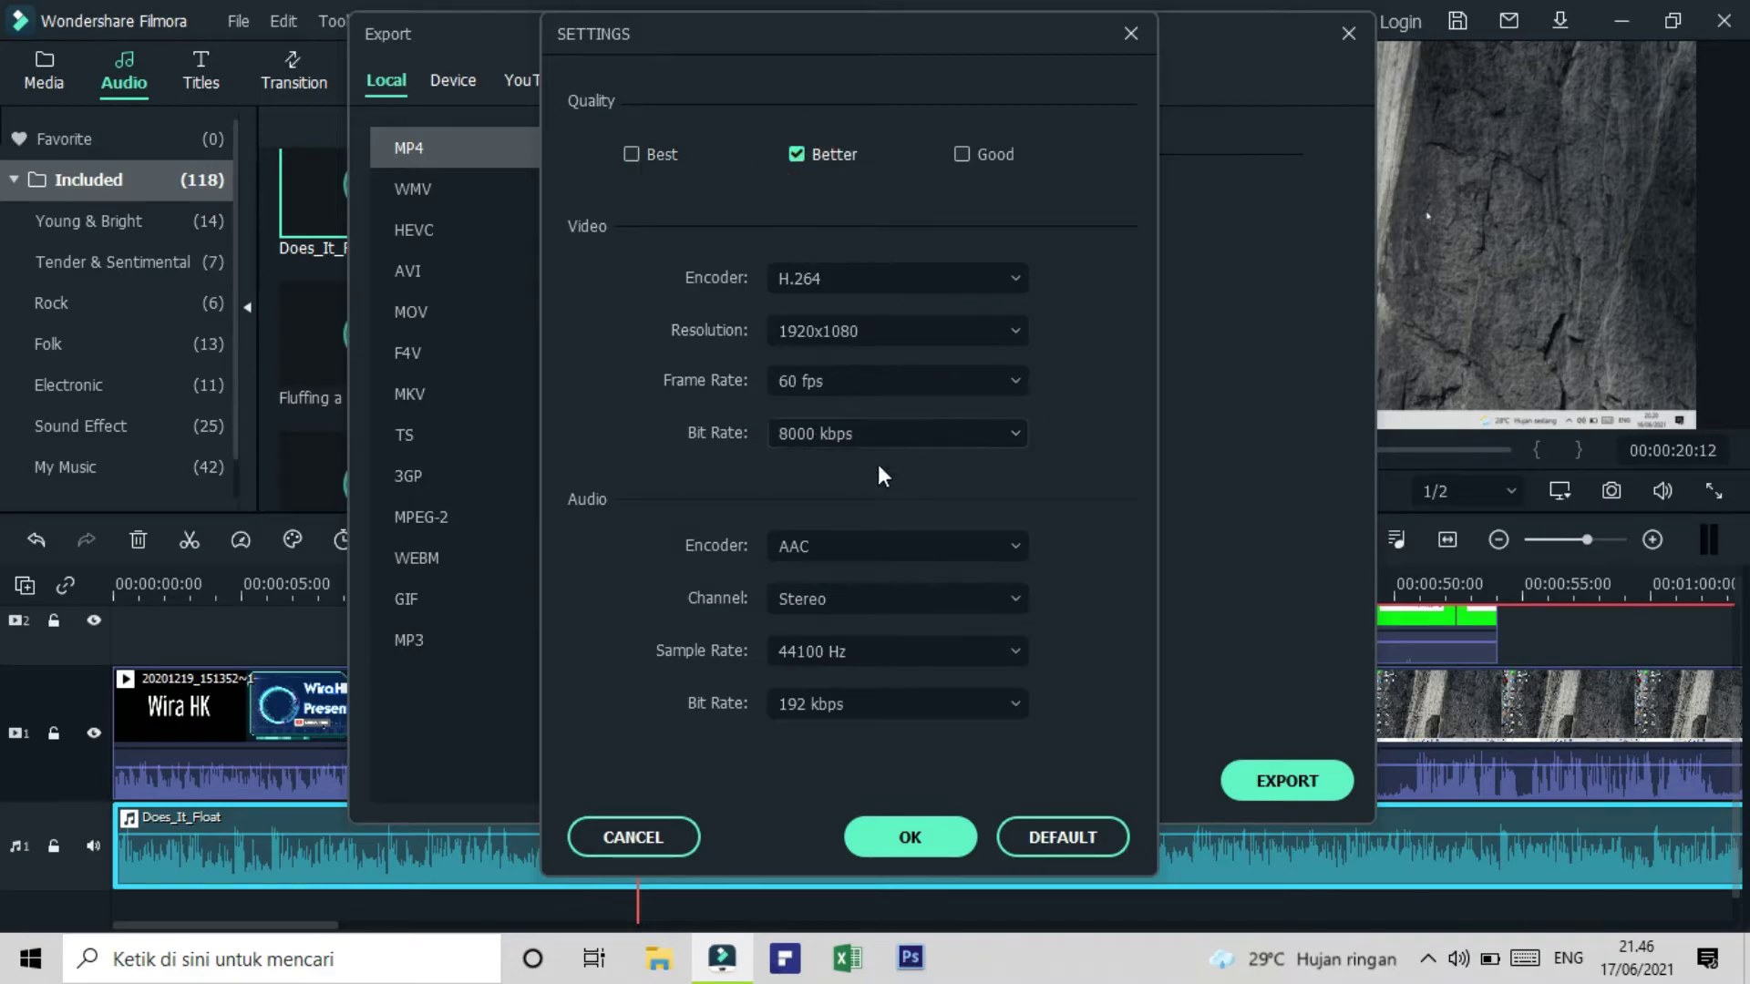
pyautogui.click(961, 151)
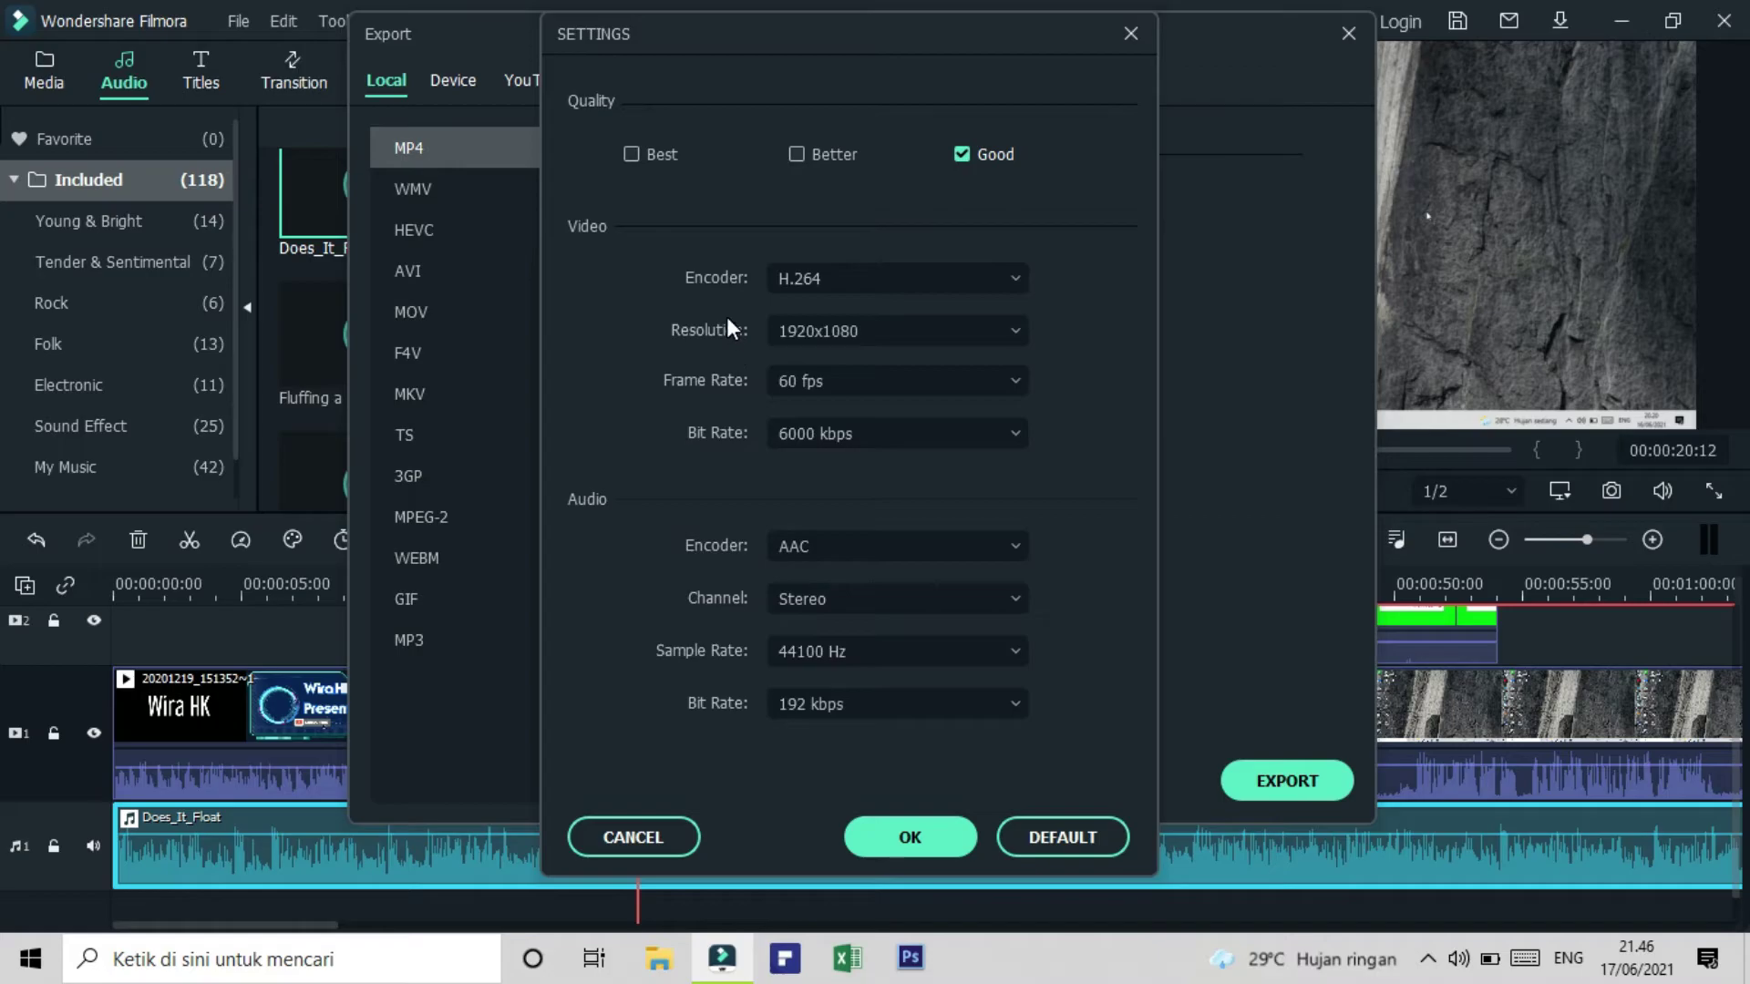
# Step: Apply the export settings and start exporting the video as MP4
pyautogui.click(910, 837)
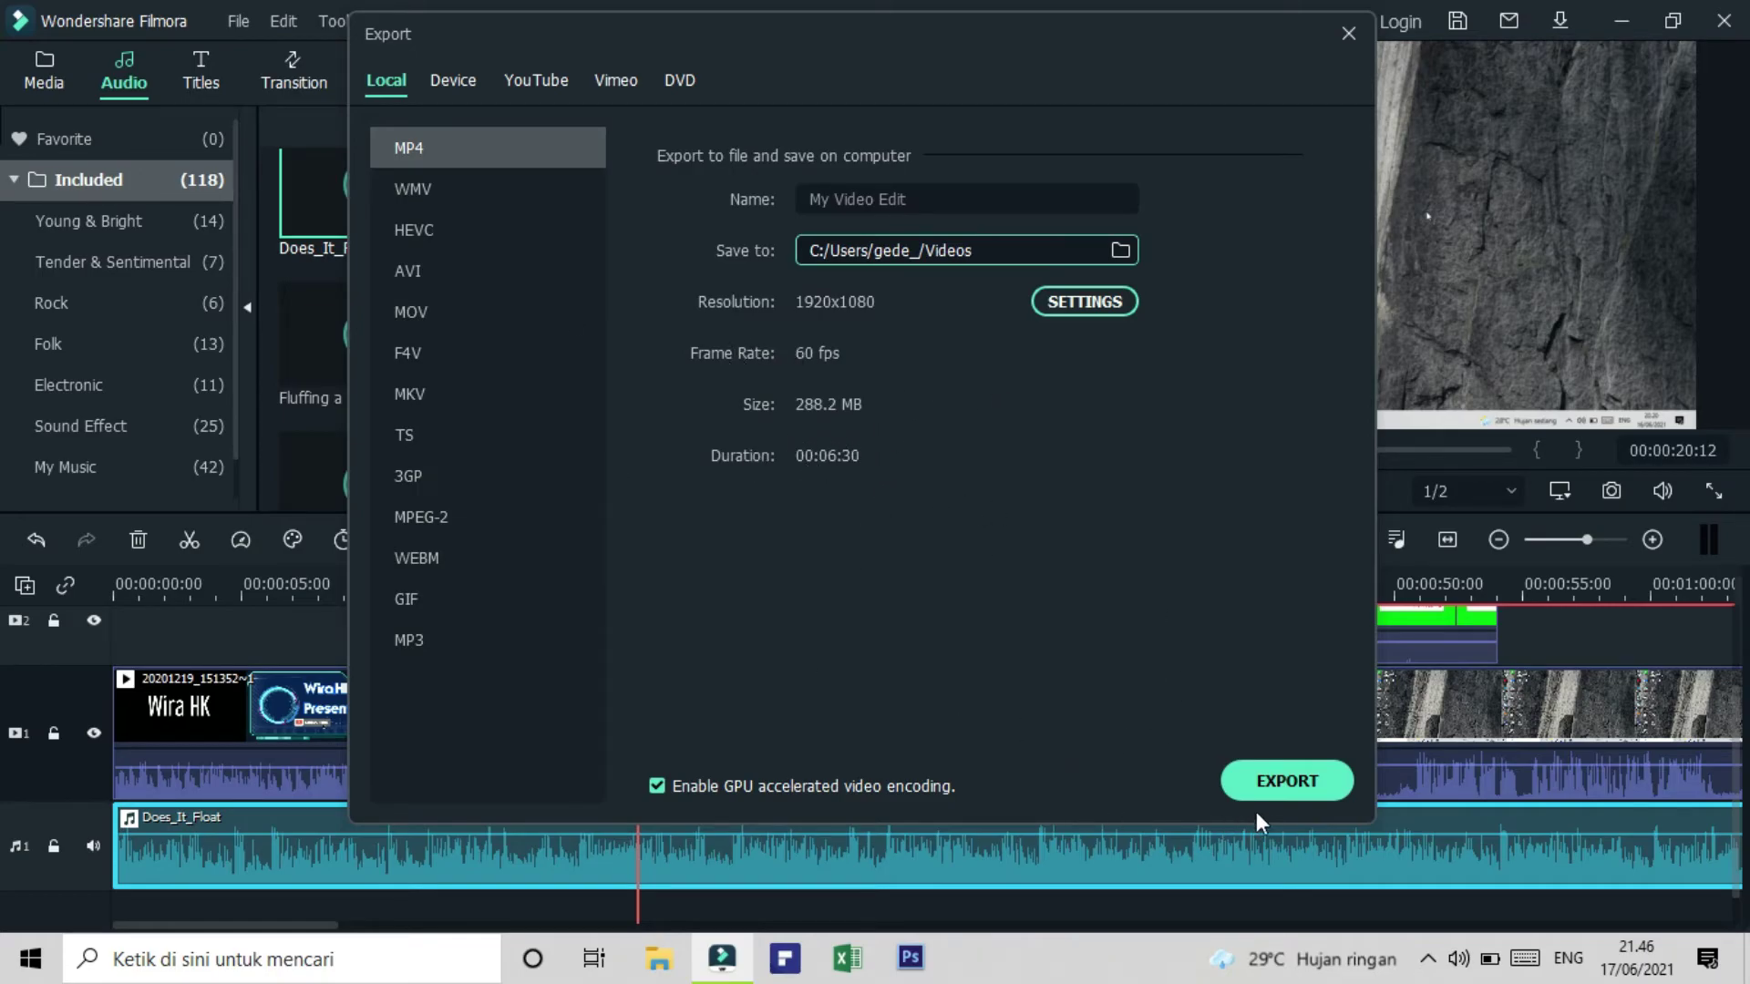
pyautogui.click(1271, 784)
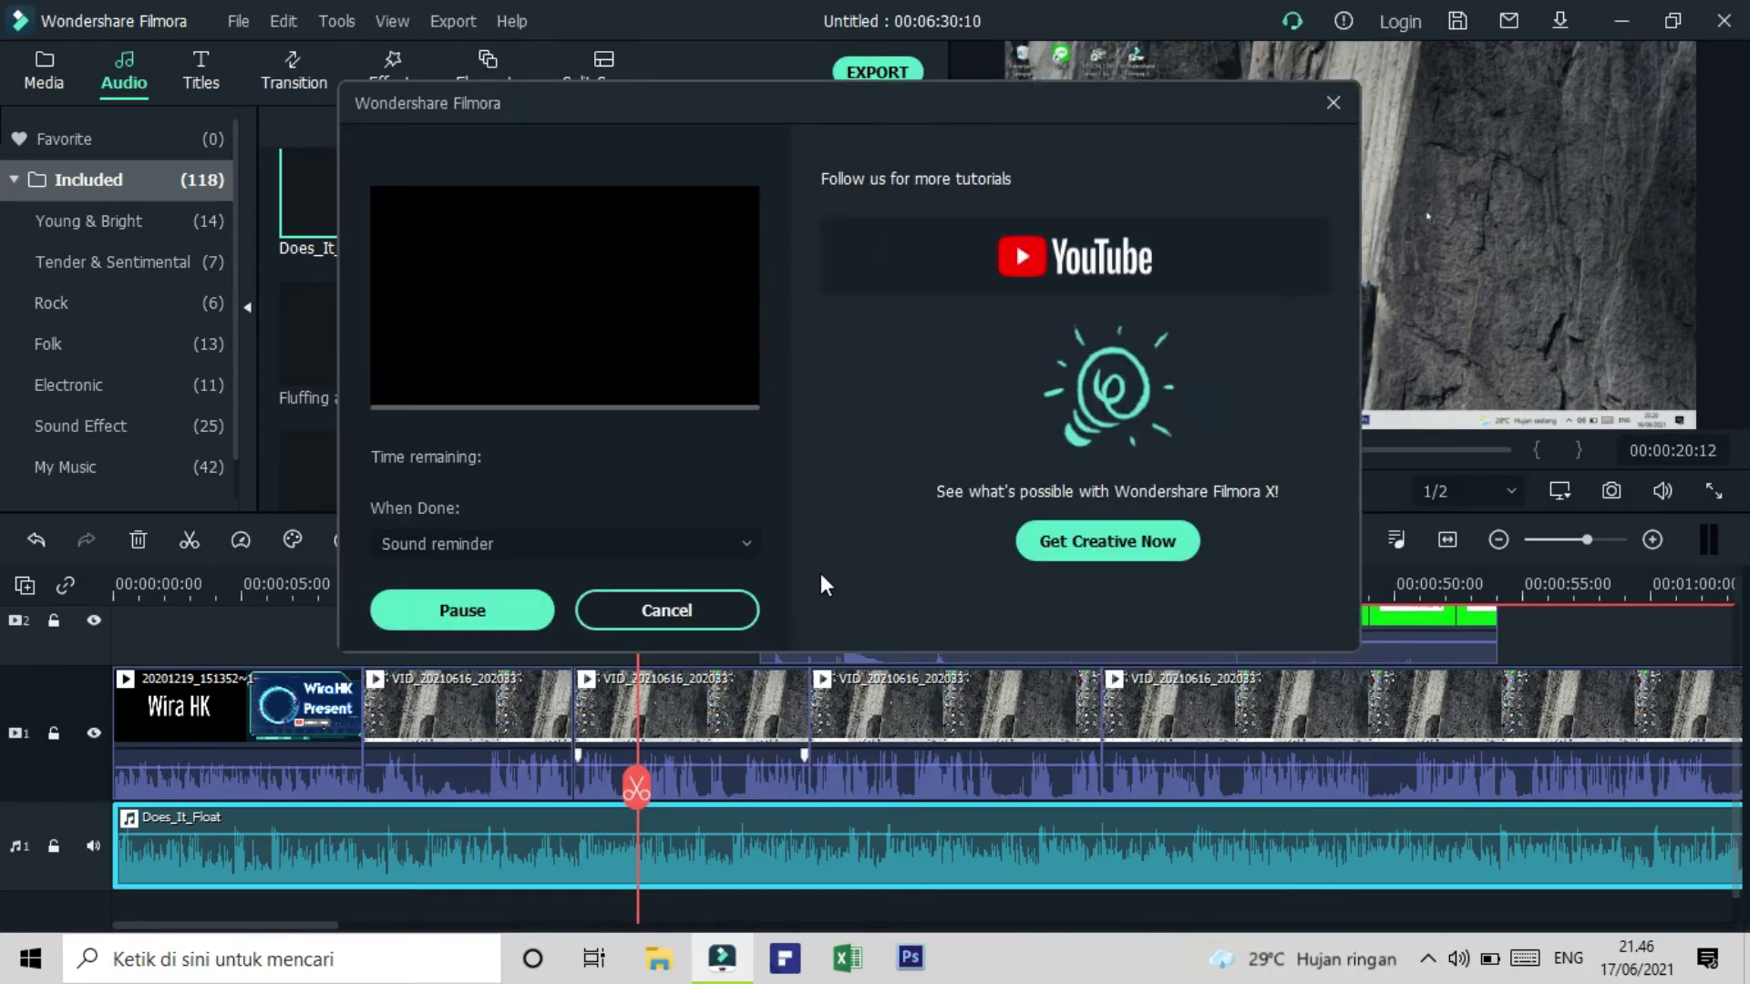